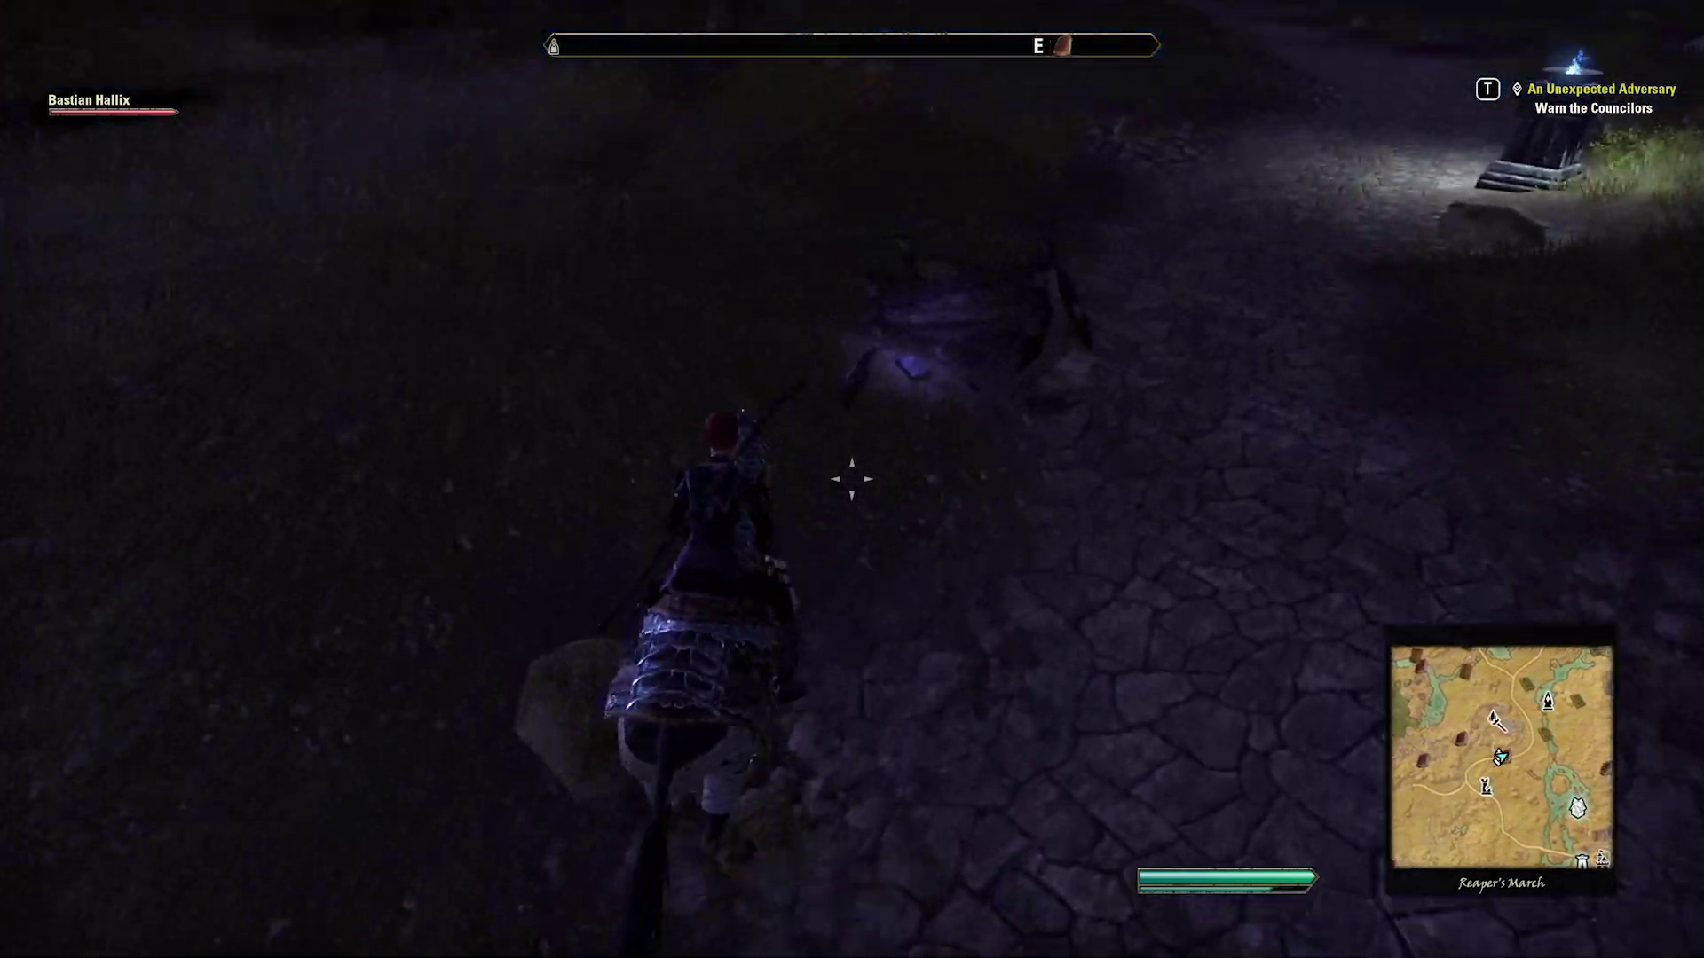
Step: Dismount by the cart, read The Homilies of Blessed Almalexia lorebook, then leave it
{"action": "key", "text": "h"}
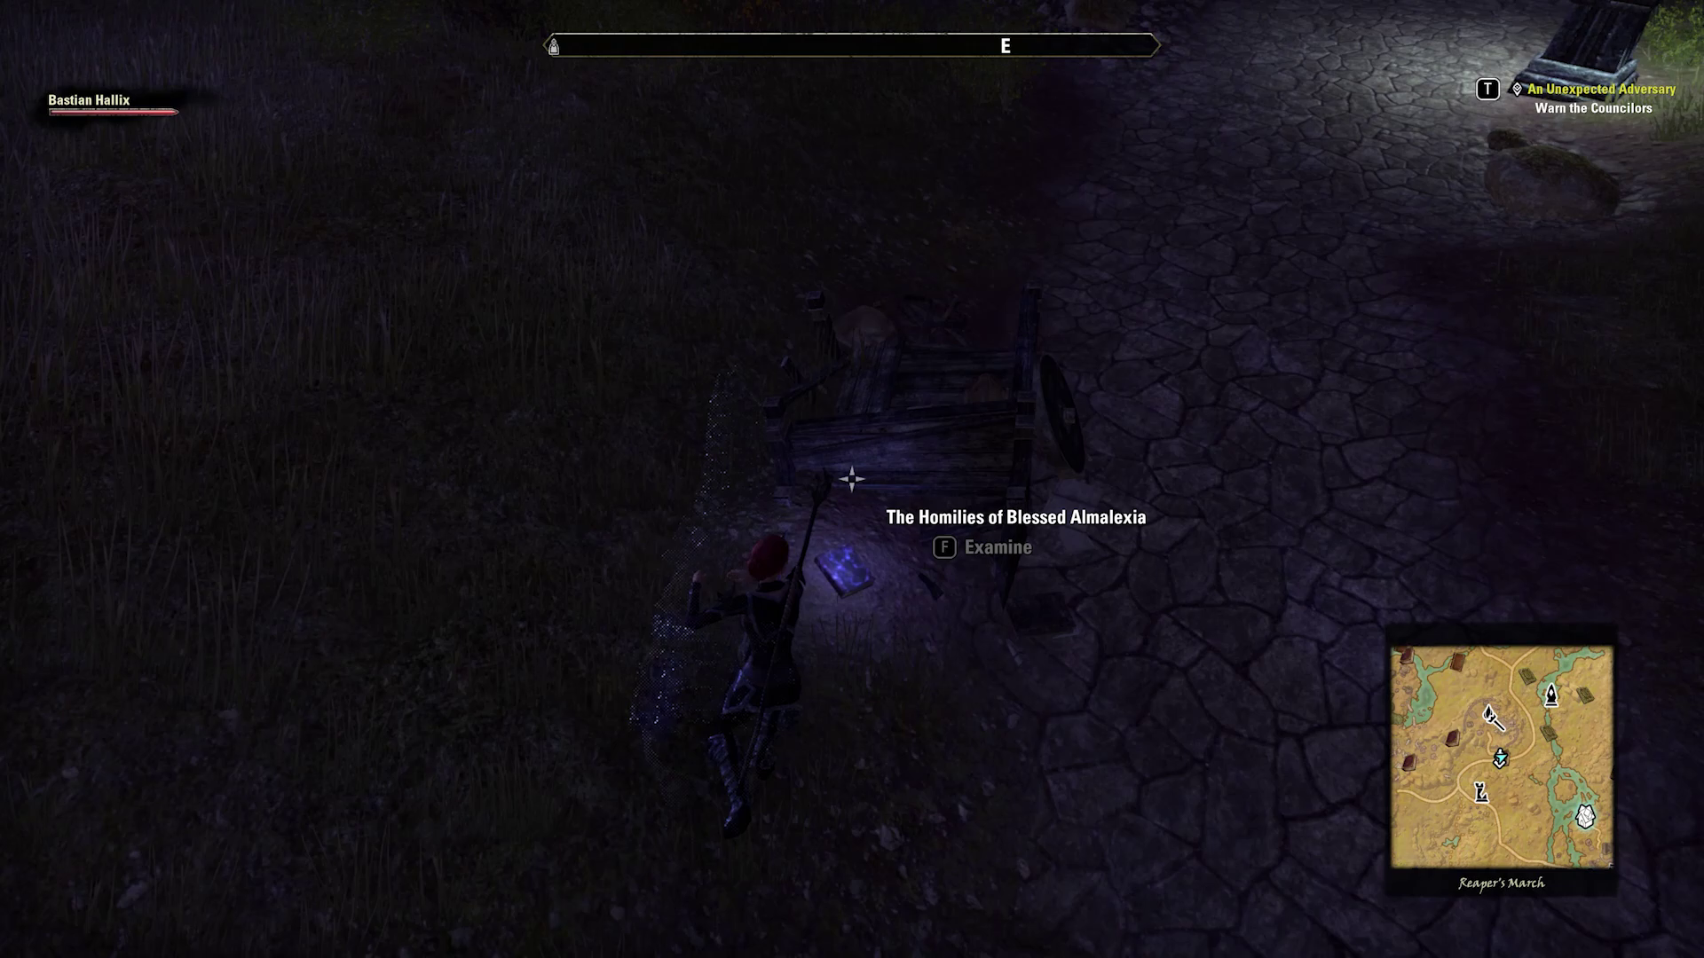
{"action": "key", "text": "f"}
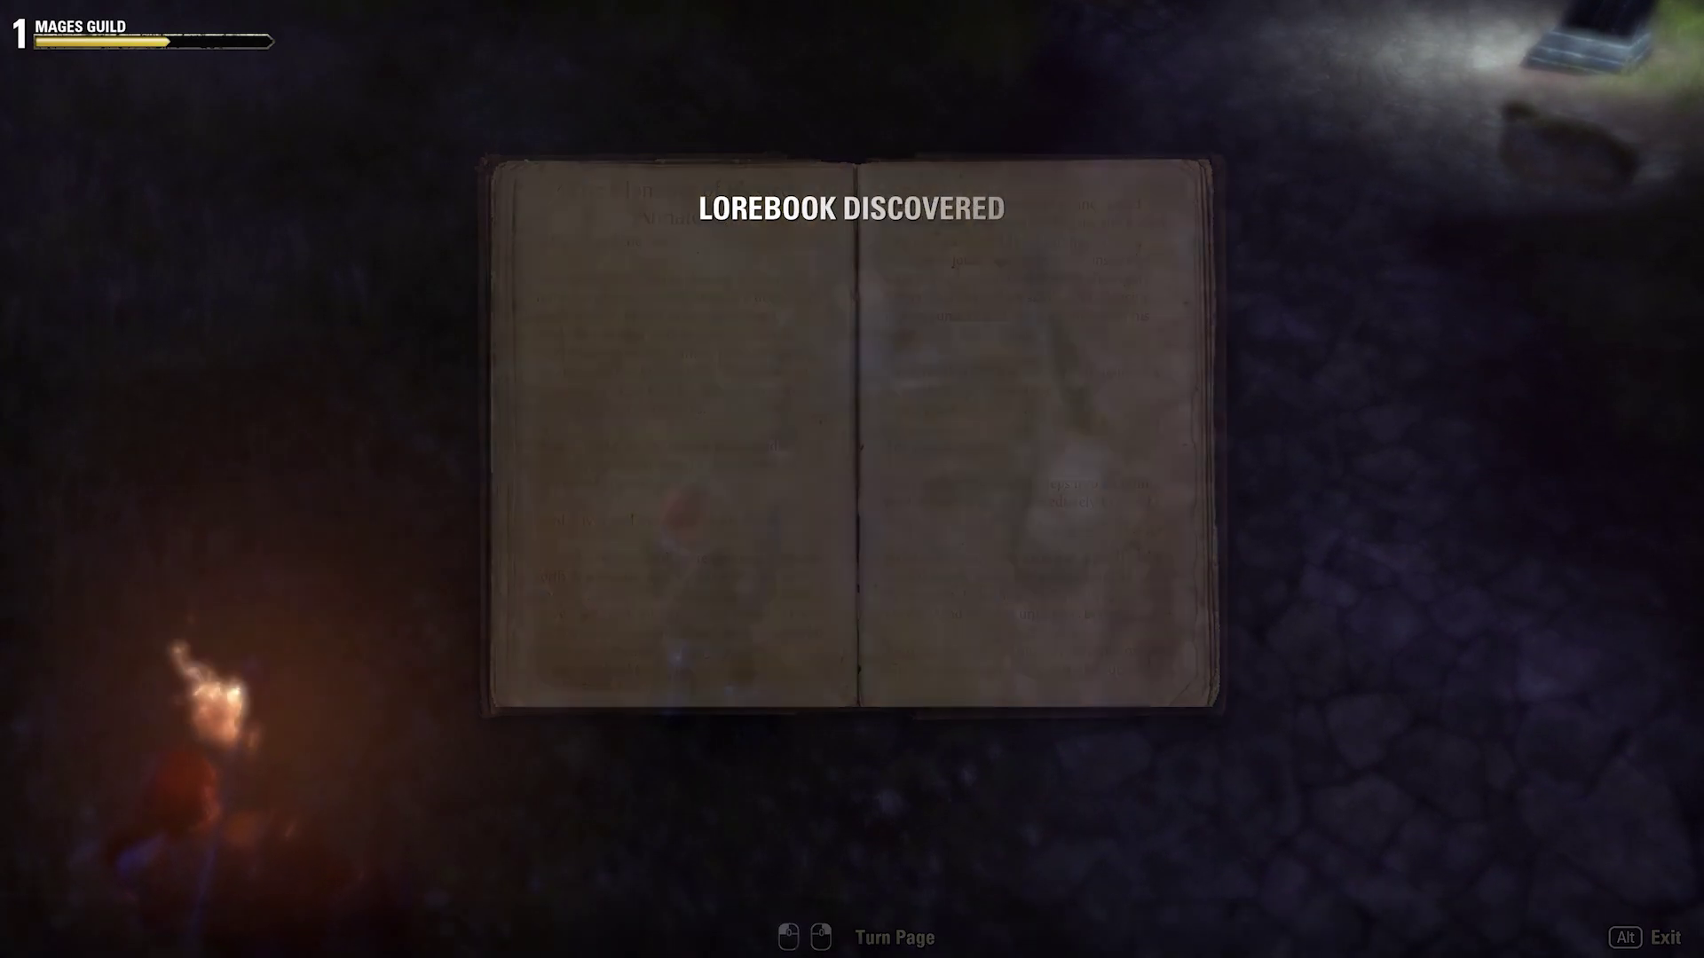
{"action": "key", "text": "w"}
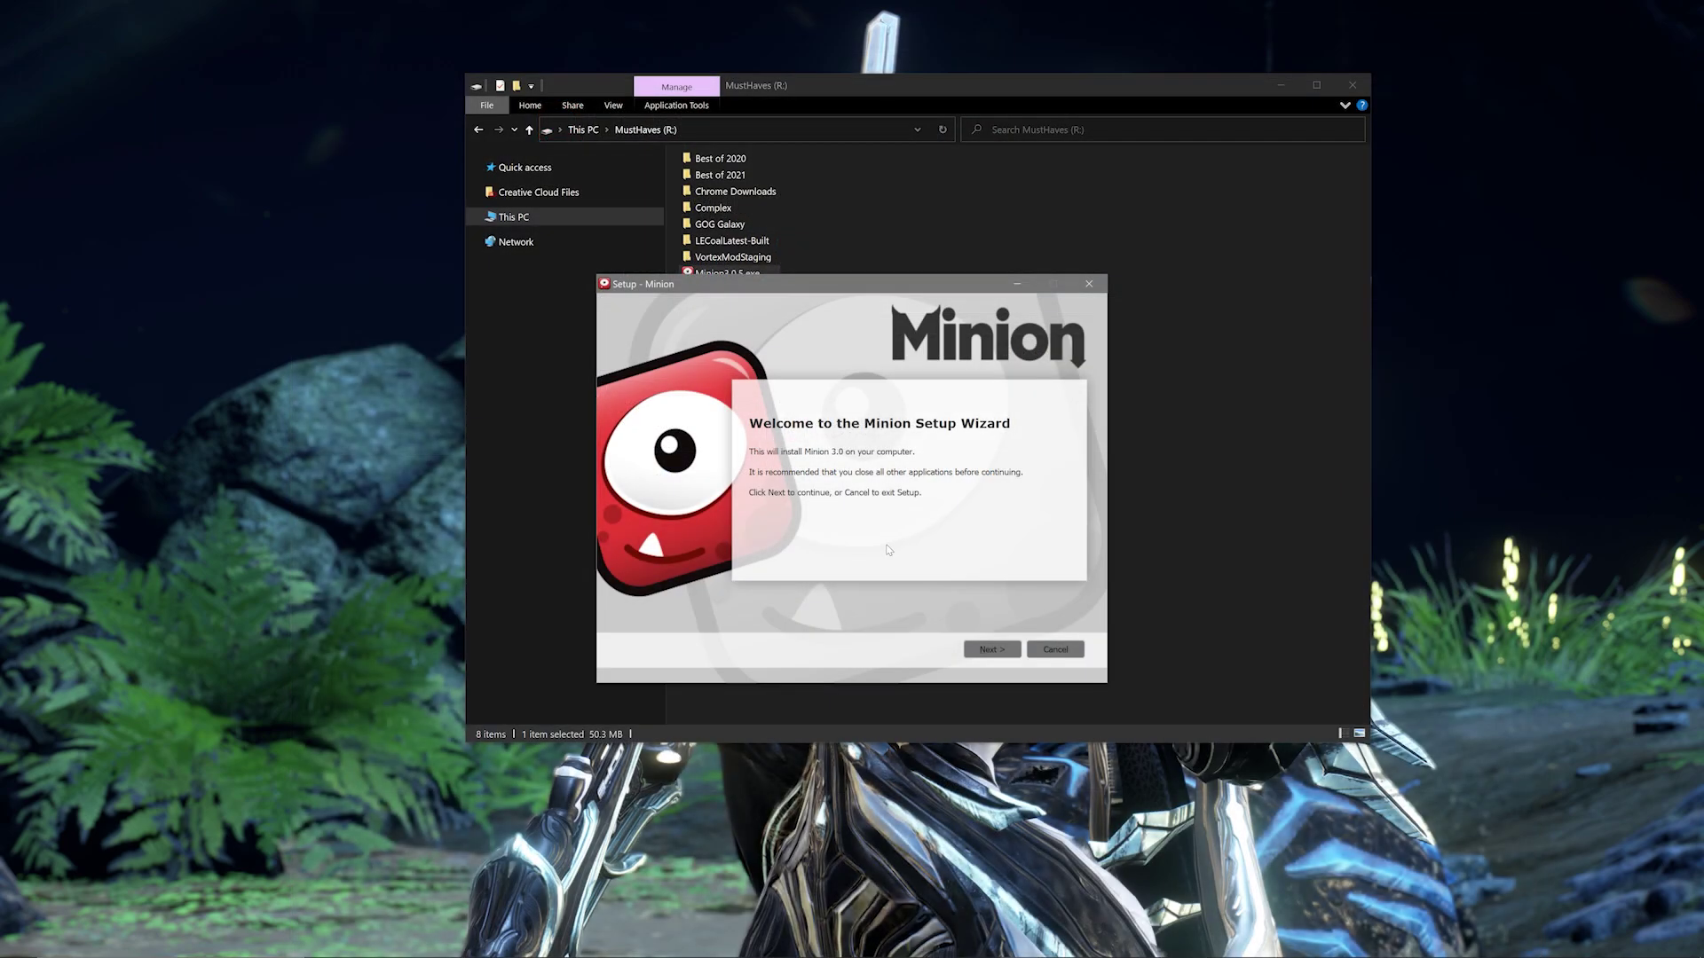
Step: Install Minion to M:\Minion, accepting the default Start menu folder
{"action": "left_click", "coordinate": [993, 657]}
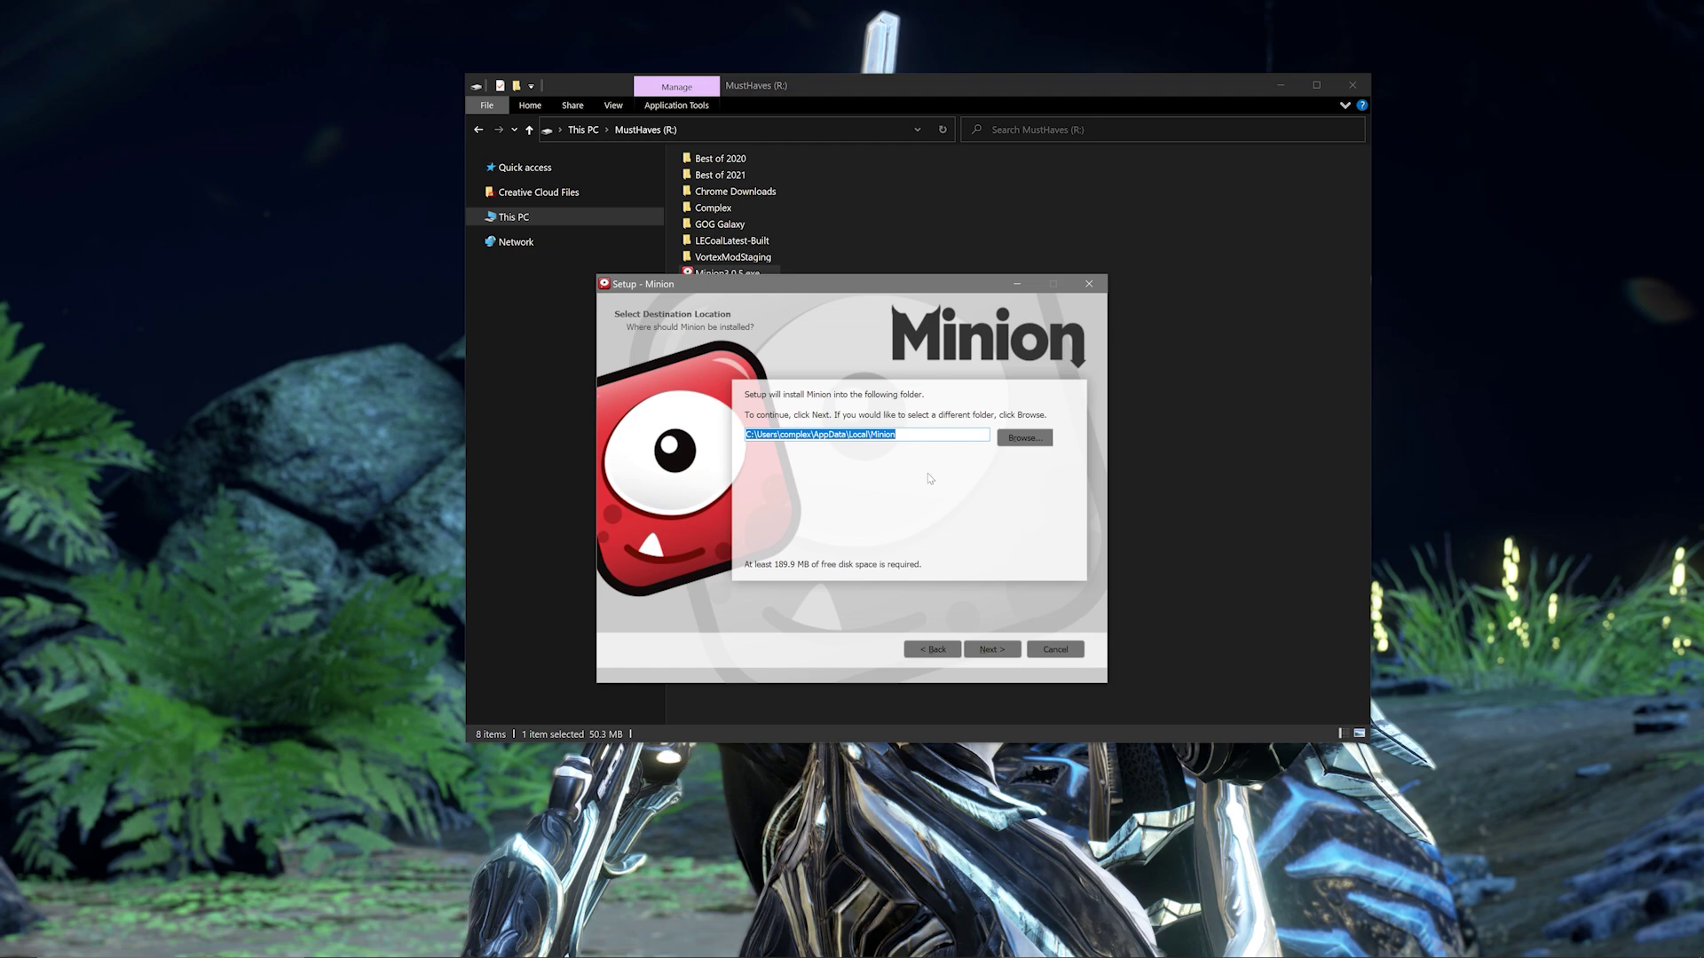
{"action": "key", "text": "alt+r"}
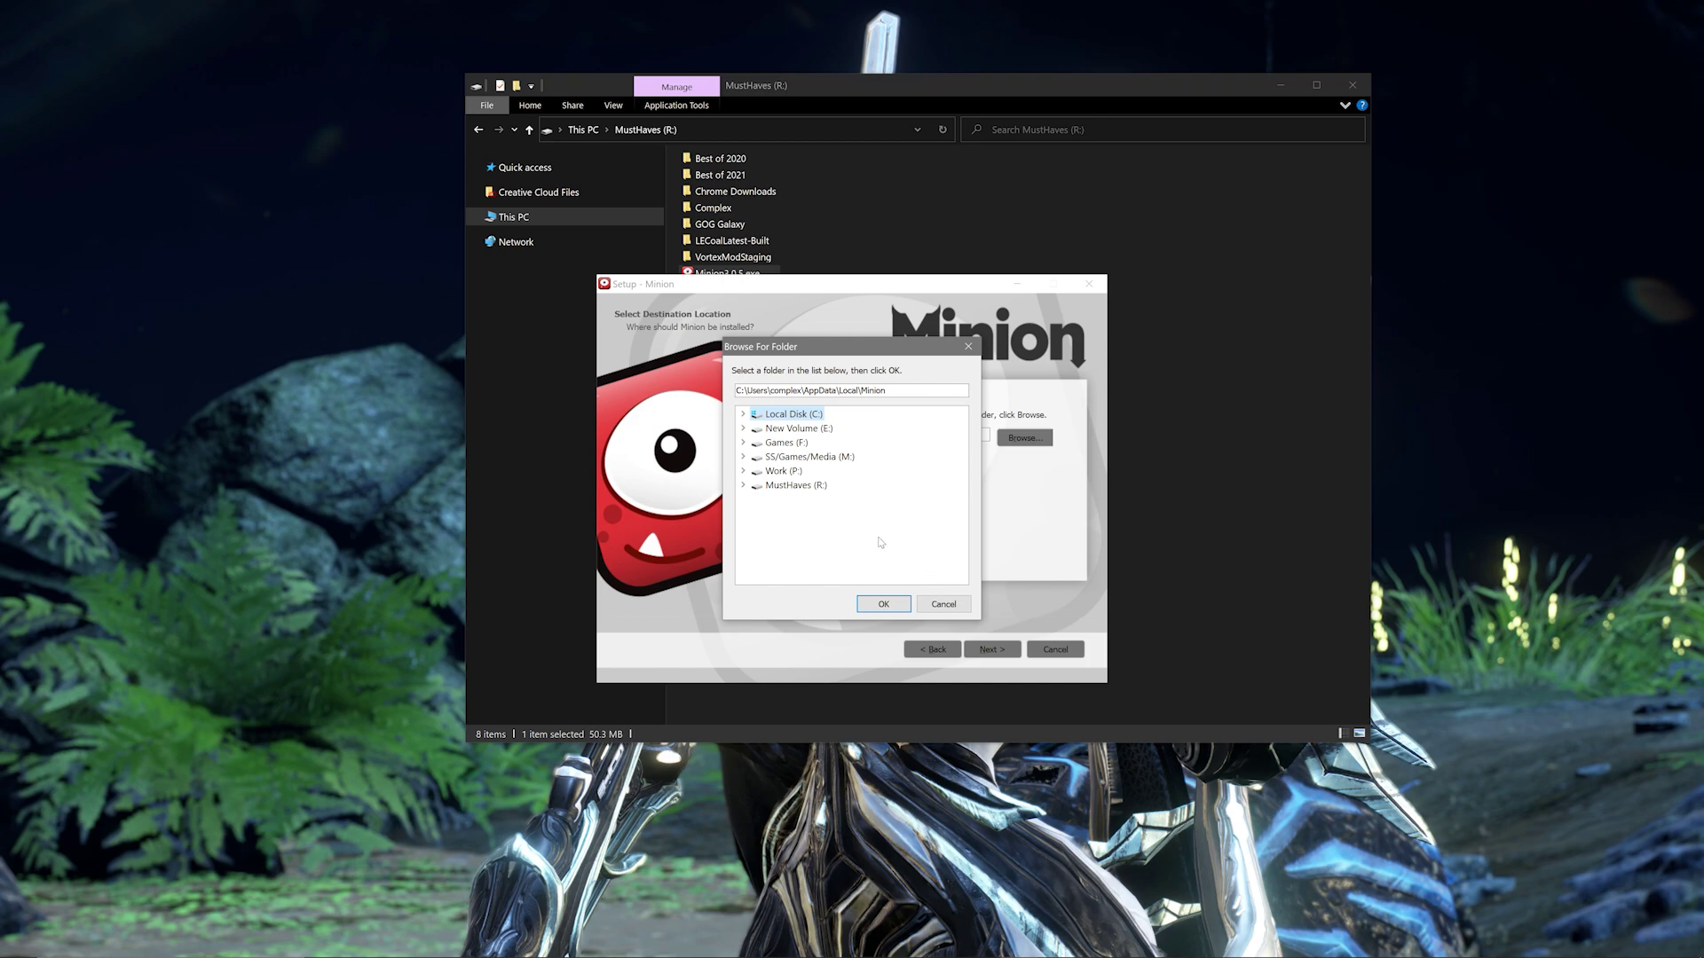
{"action": "left_click", "coordinate": [805, 458]}
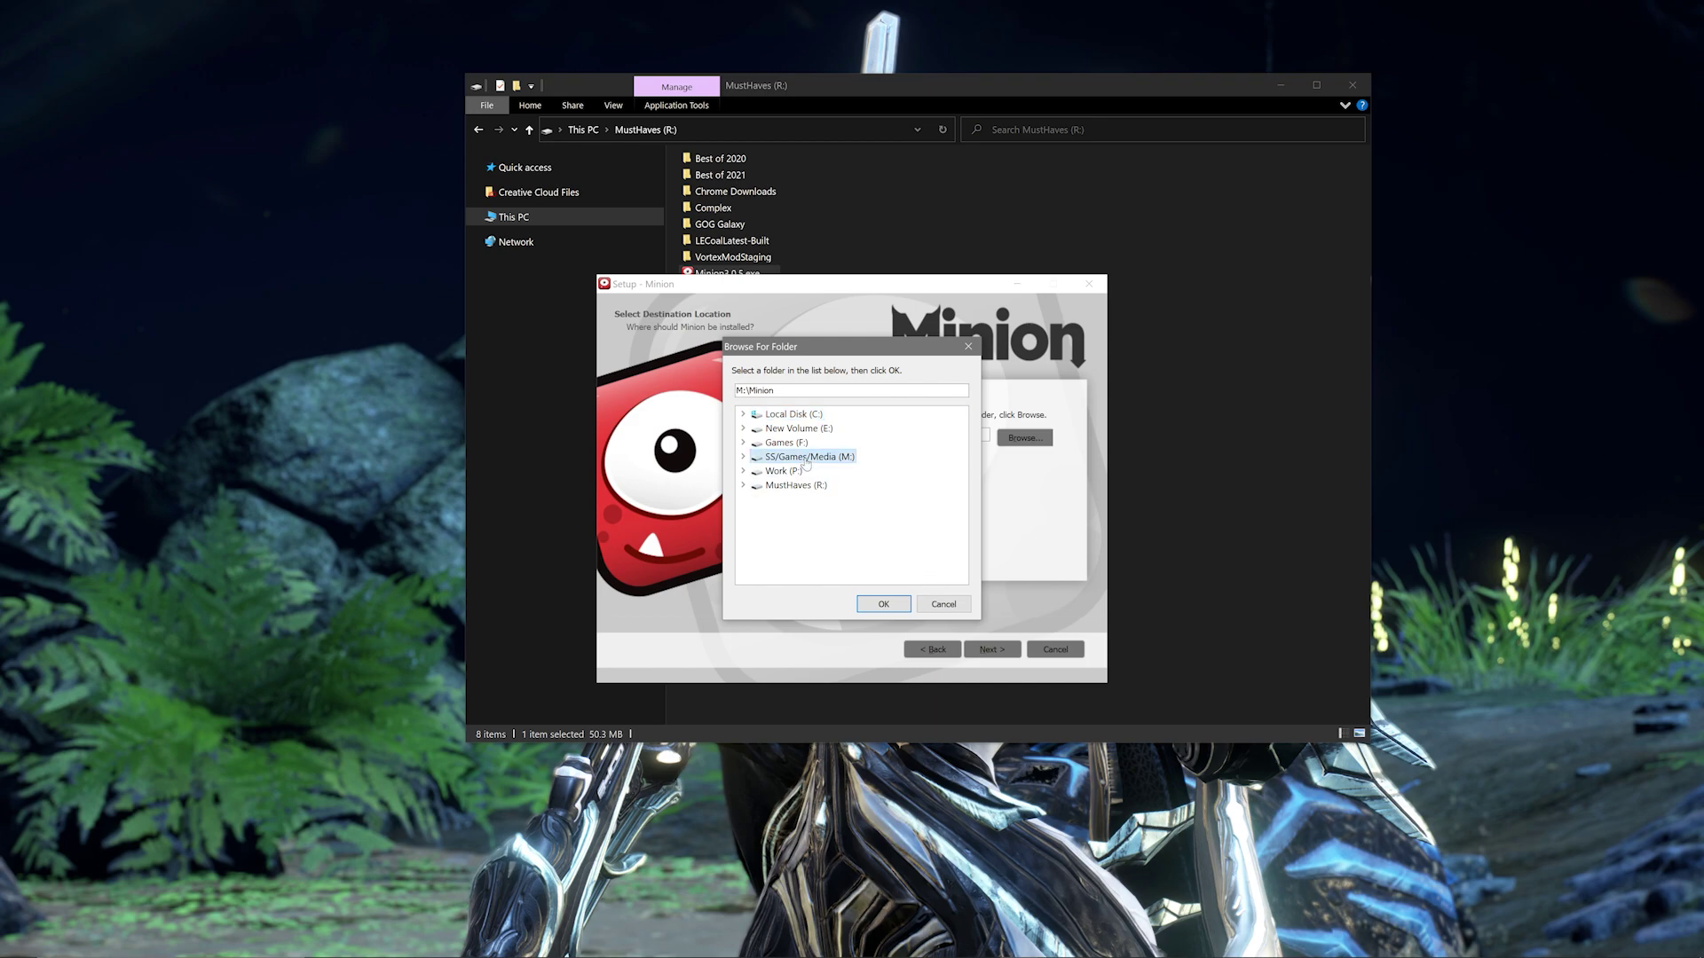
{"action": "left_click", "coordinate": [883, 604]}
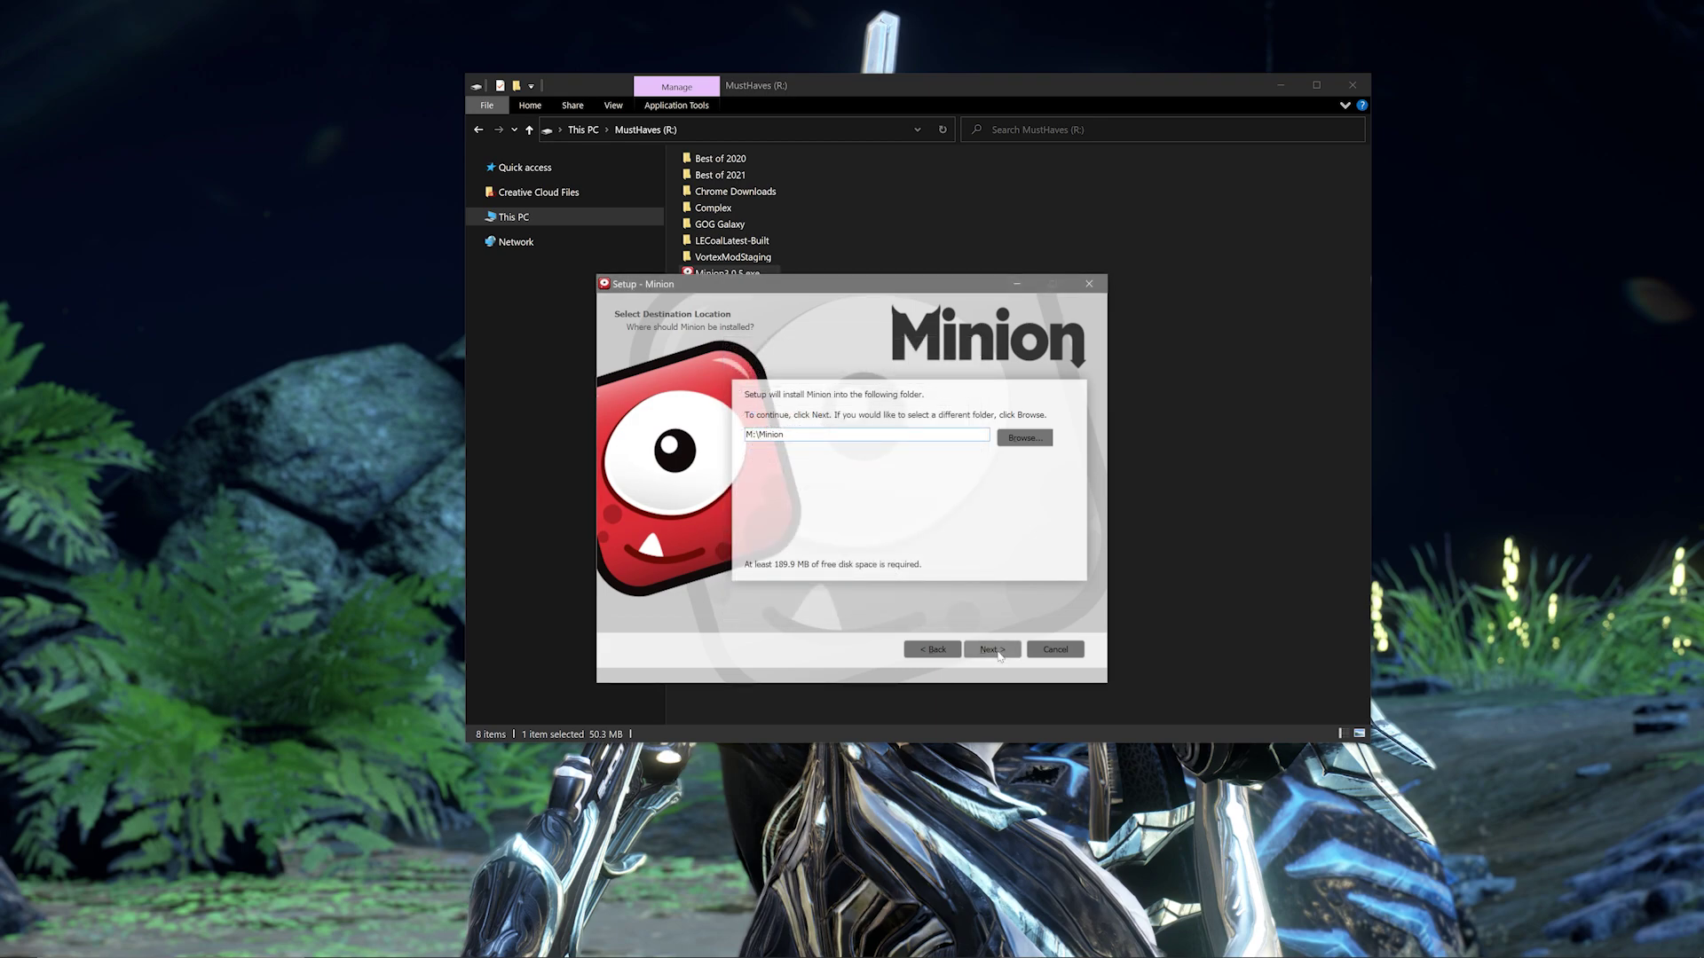
{"action": "left_click", "coordinate": [997, 652]}
{"action": "left_click", "coordinate": [993, 651]}
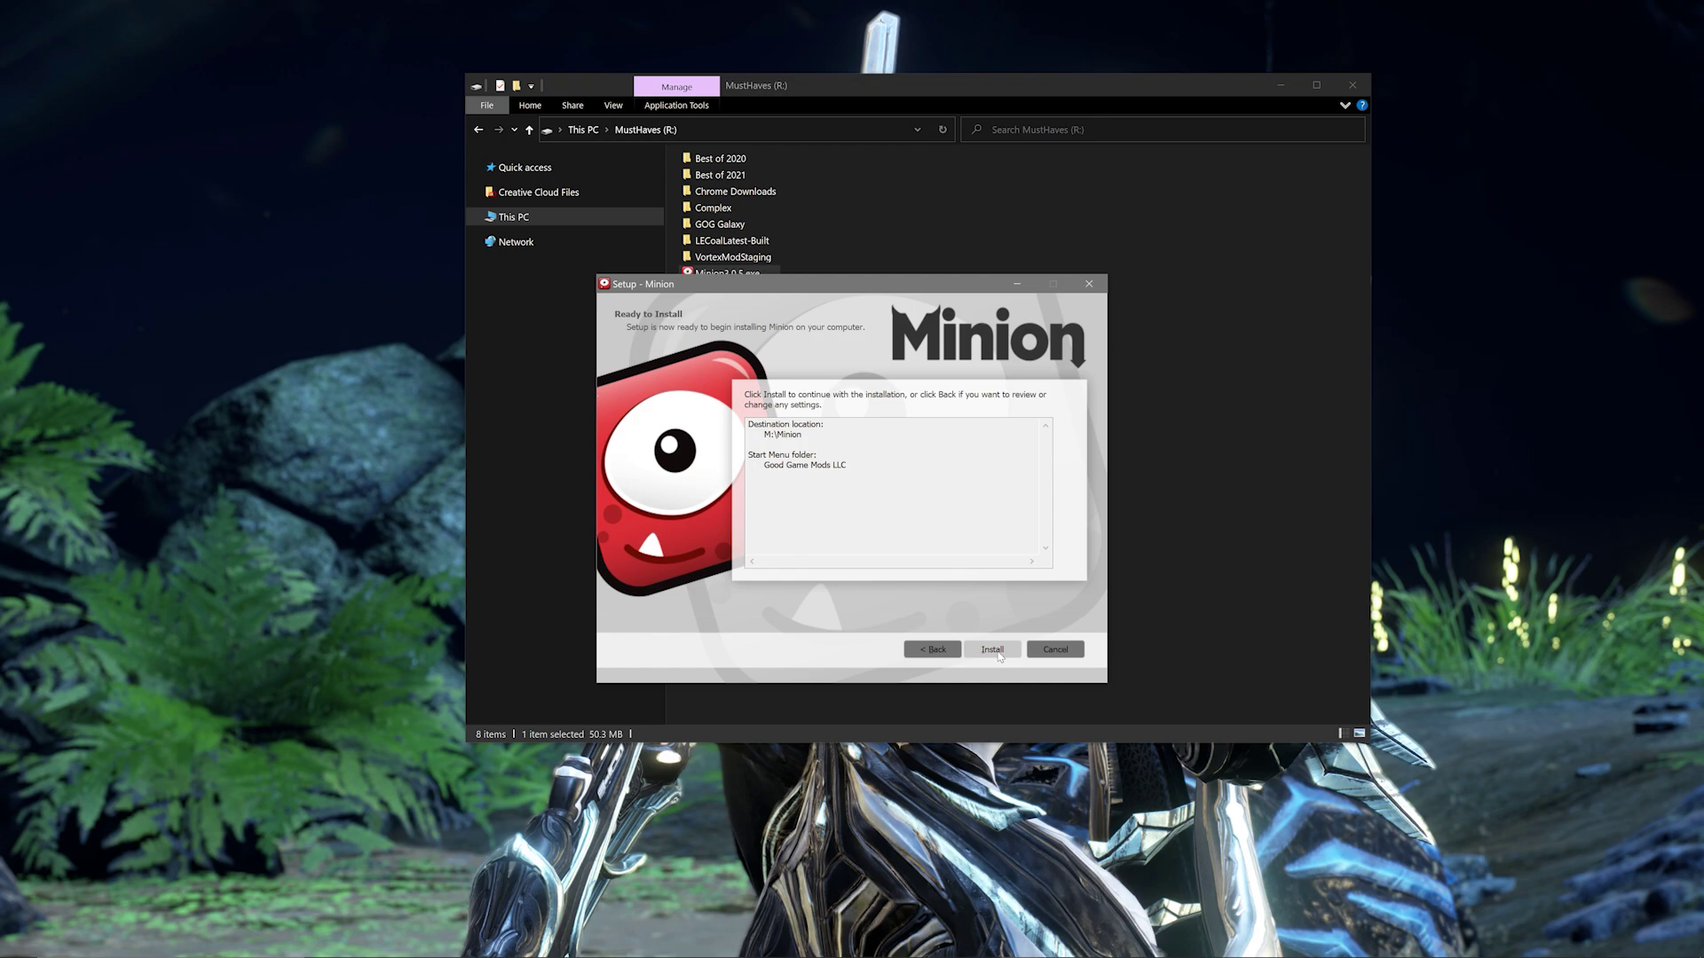
{"action": "left_click", "coordinate": [992, 651]}
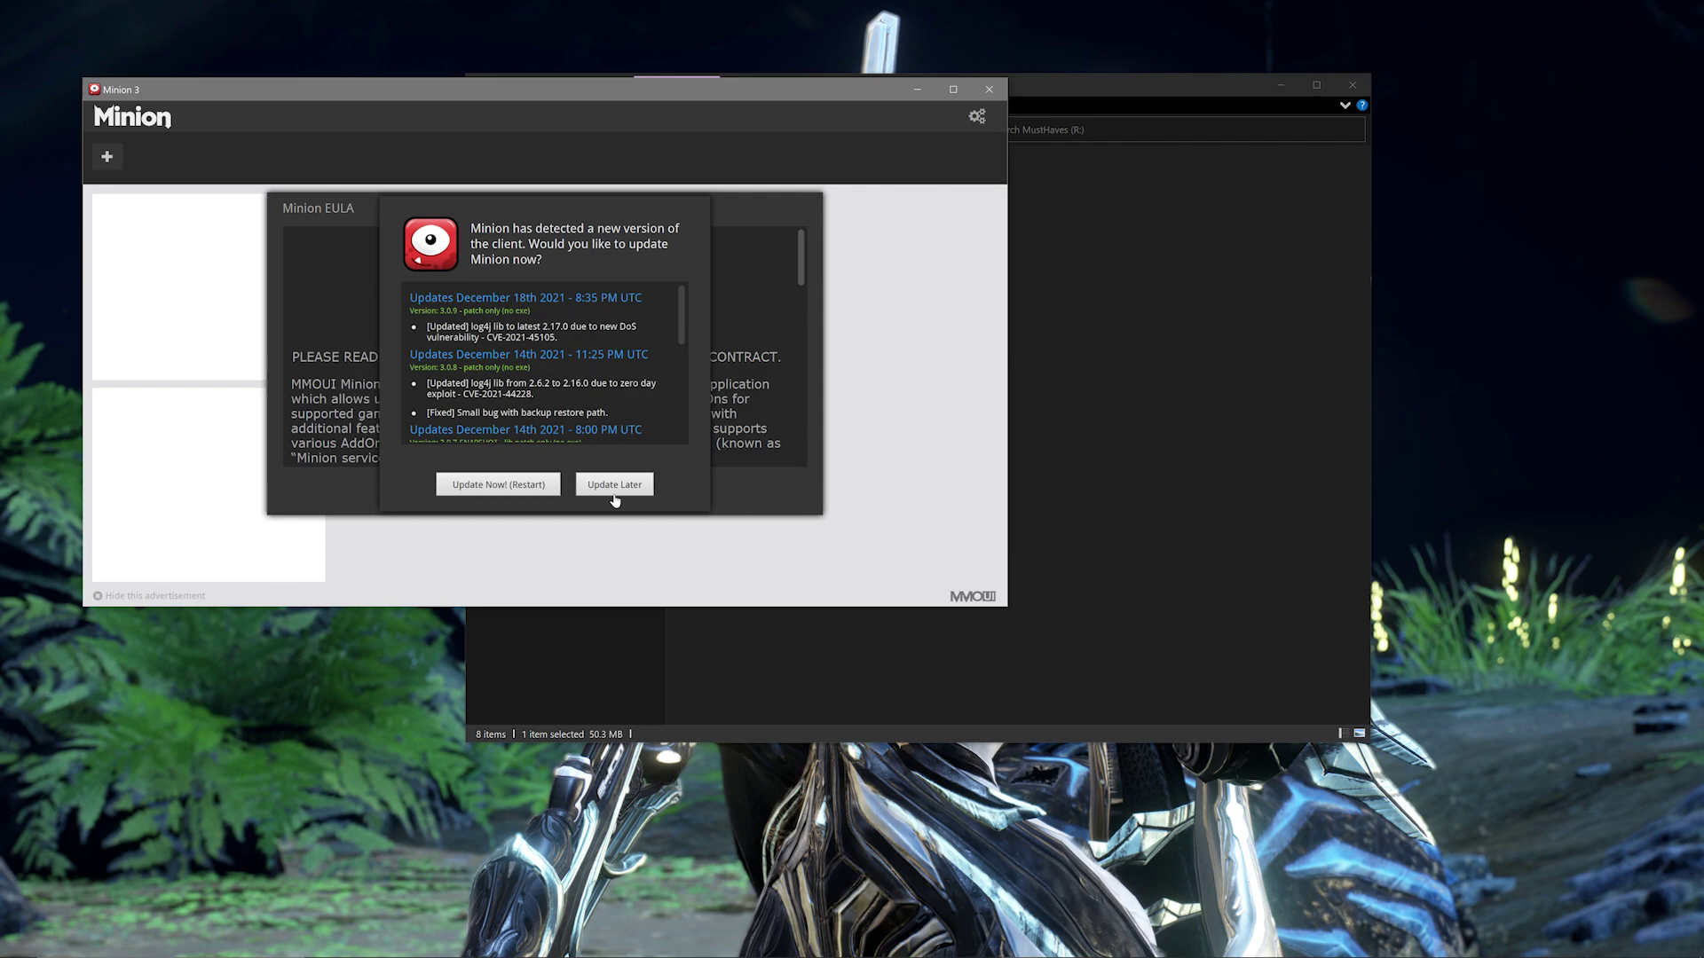
Step: Update the Minion client, exclude World of Warcraft, remember settings, and scan drives for games
{"action": "left_click", "coordinate": [497, 484]}
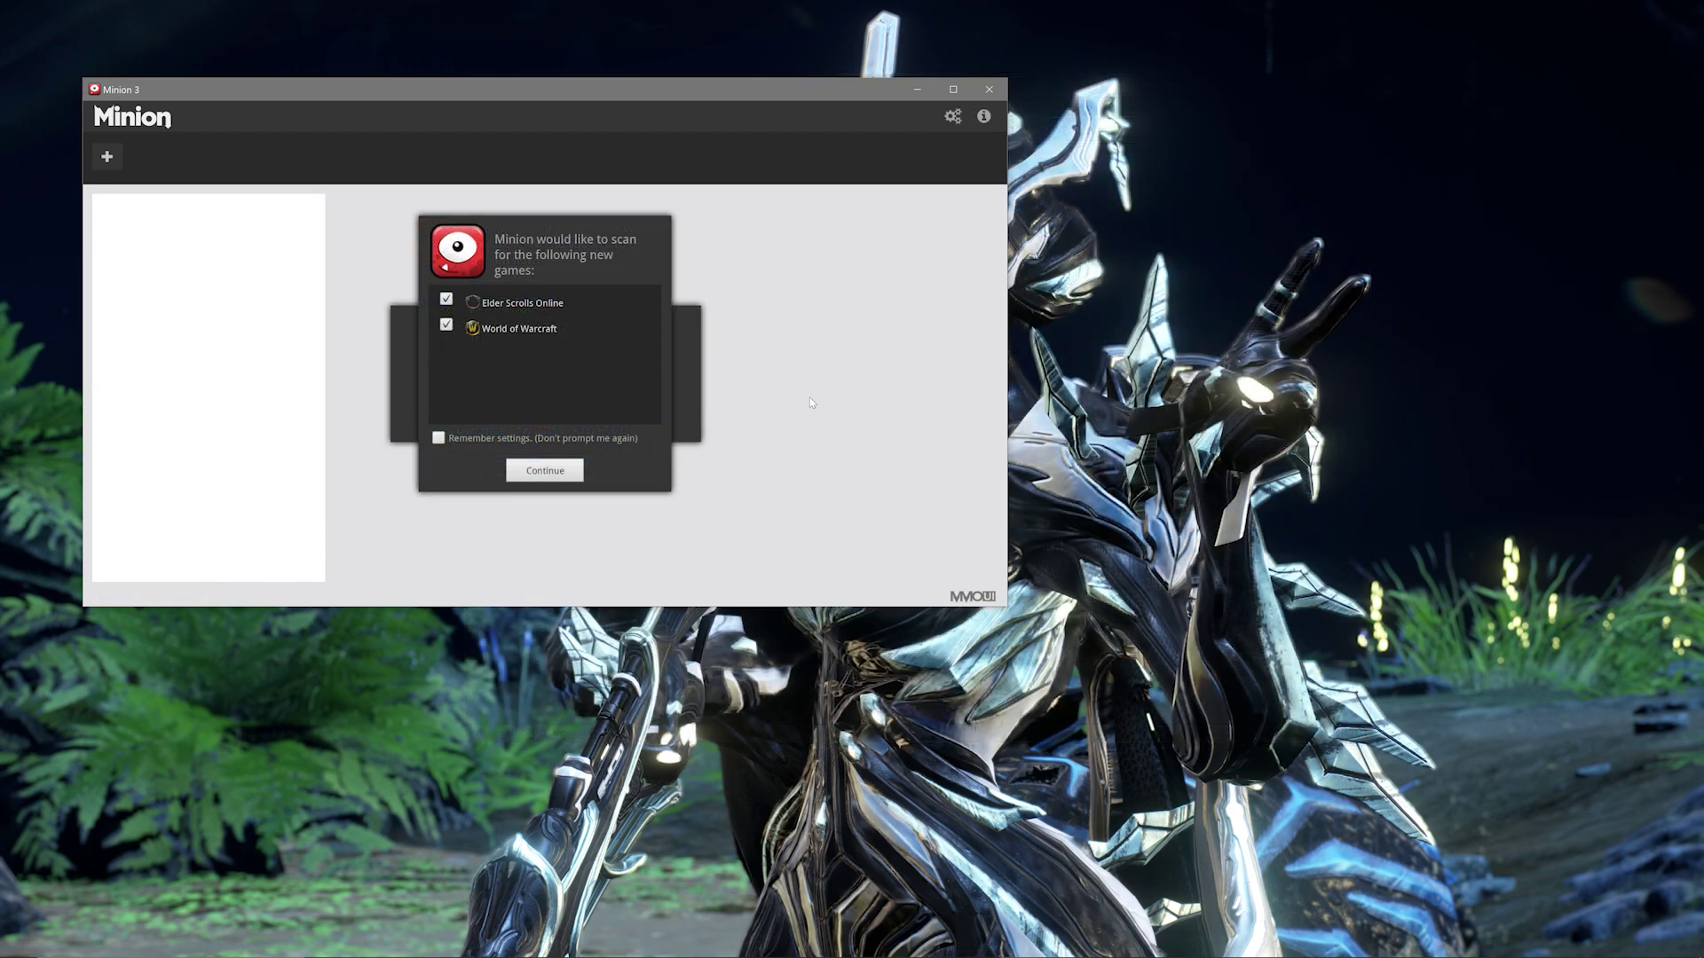
{"action": "left_click", "coordinate": [447, 326]}
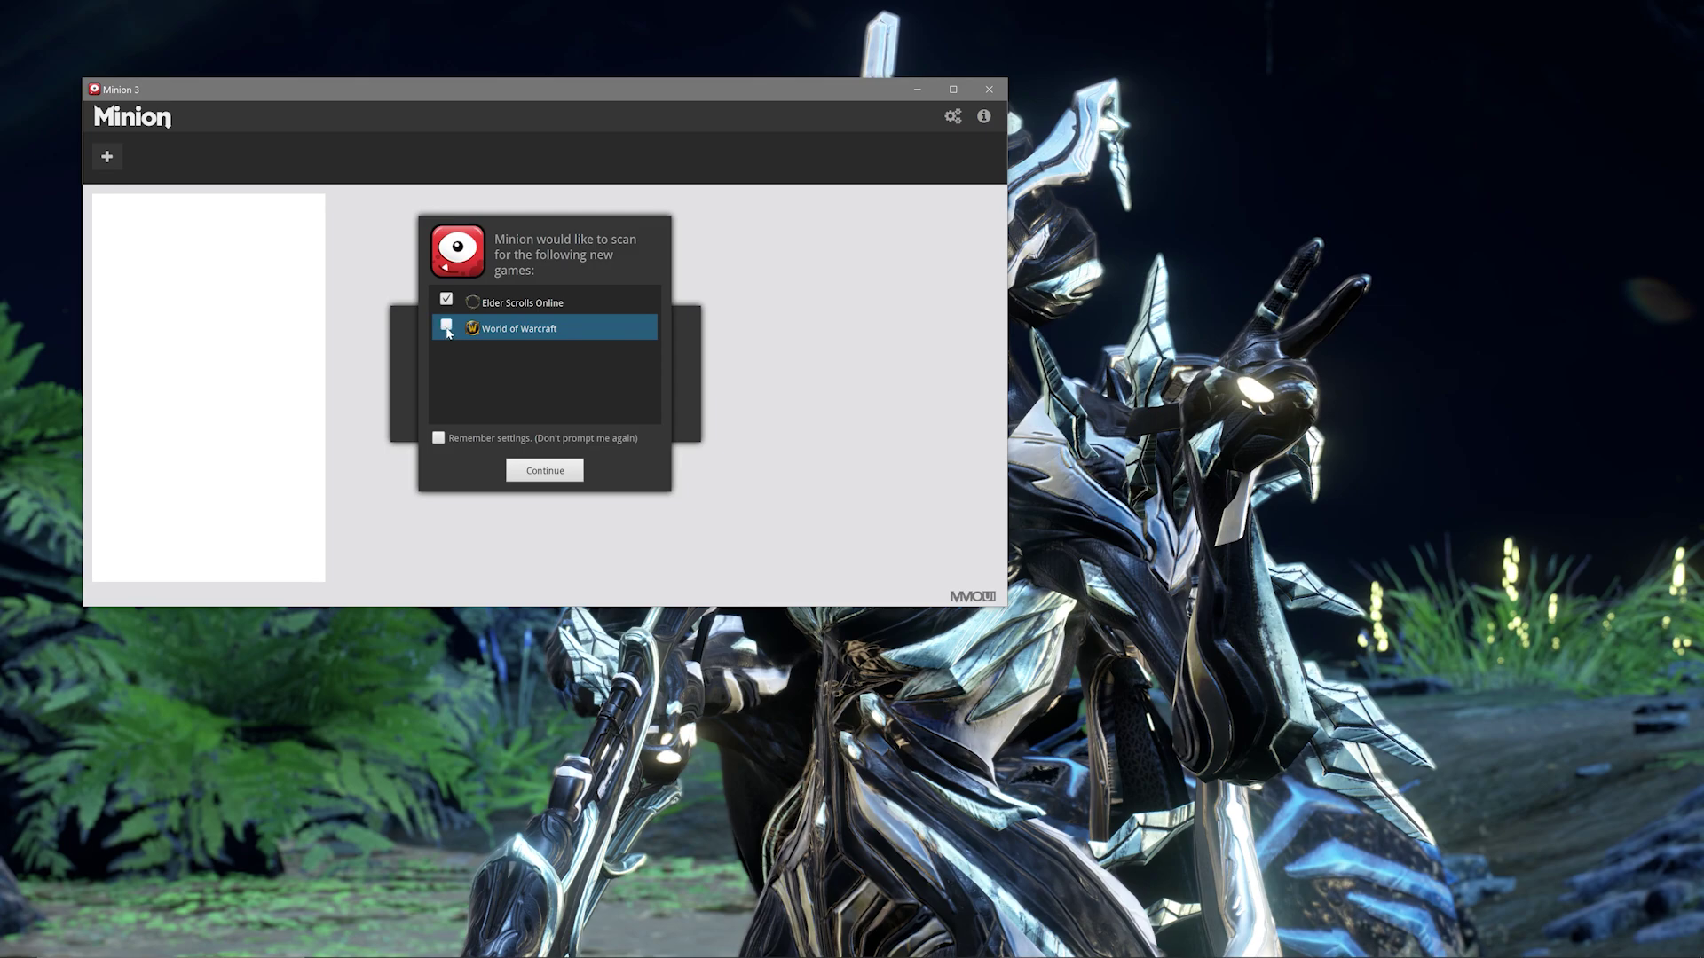
{"action": "left_click", "coordinate": [440, 444]}
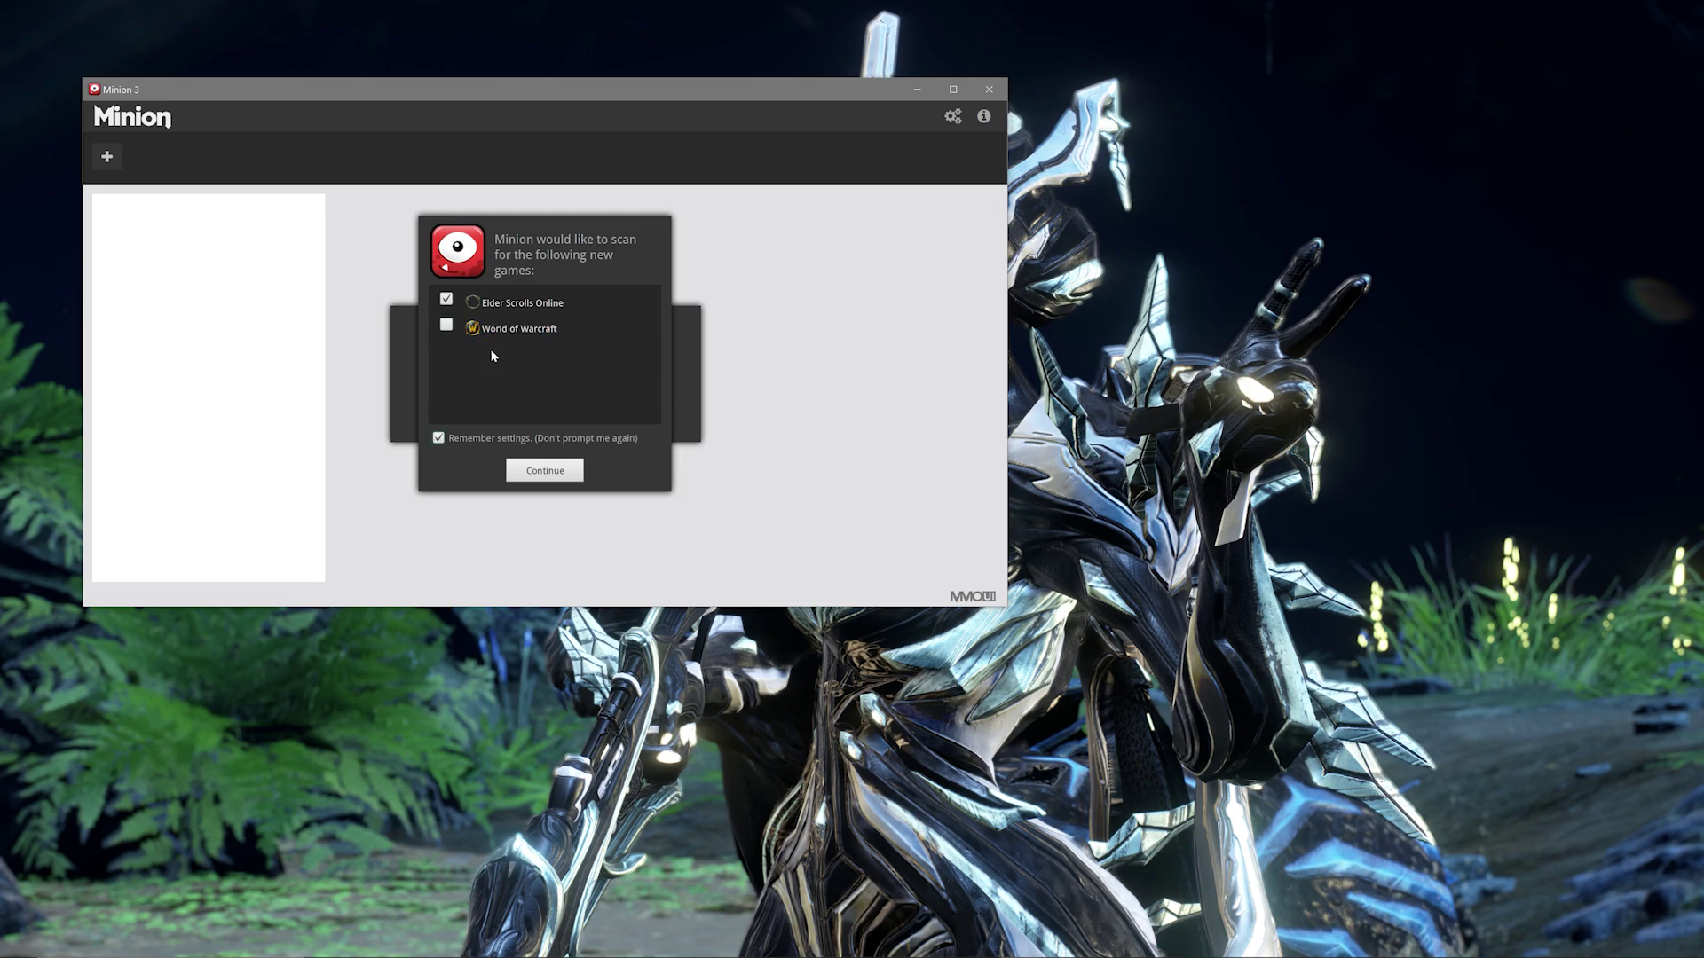
{"action": "left_click", "coordinate": [538, 472]}
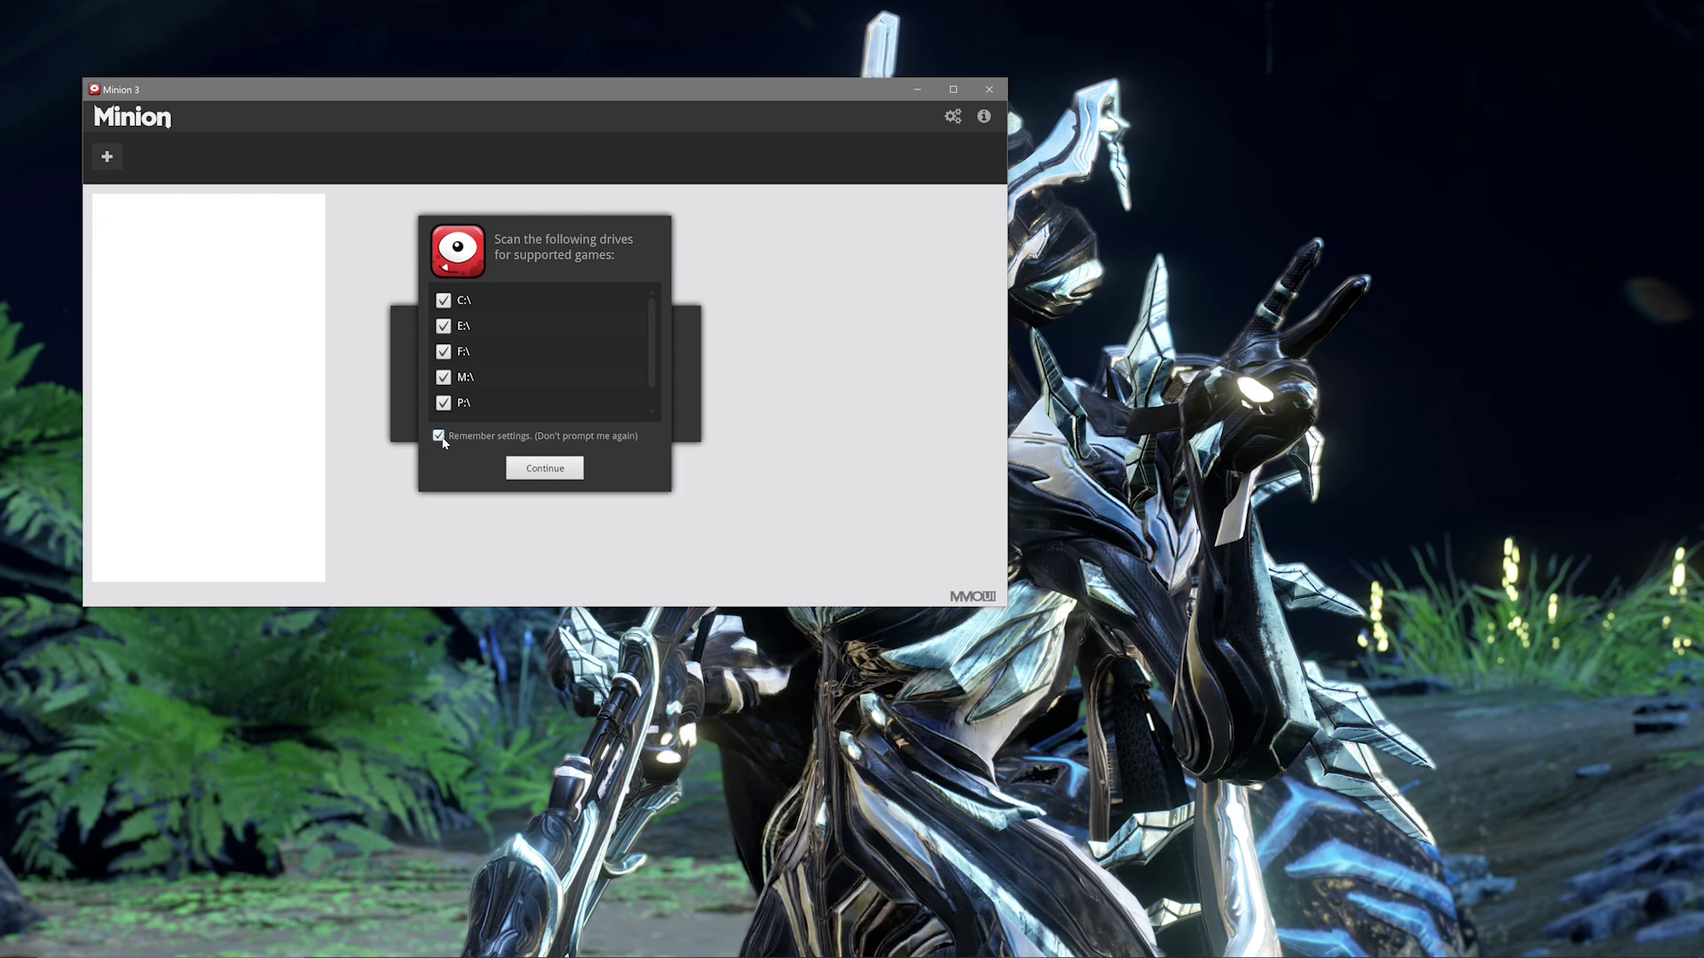
{"action": "left_click", "coordinate": [542, 475]}
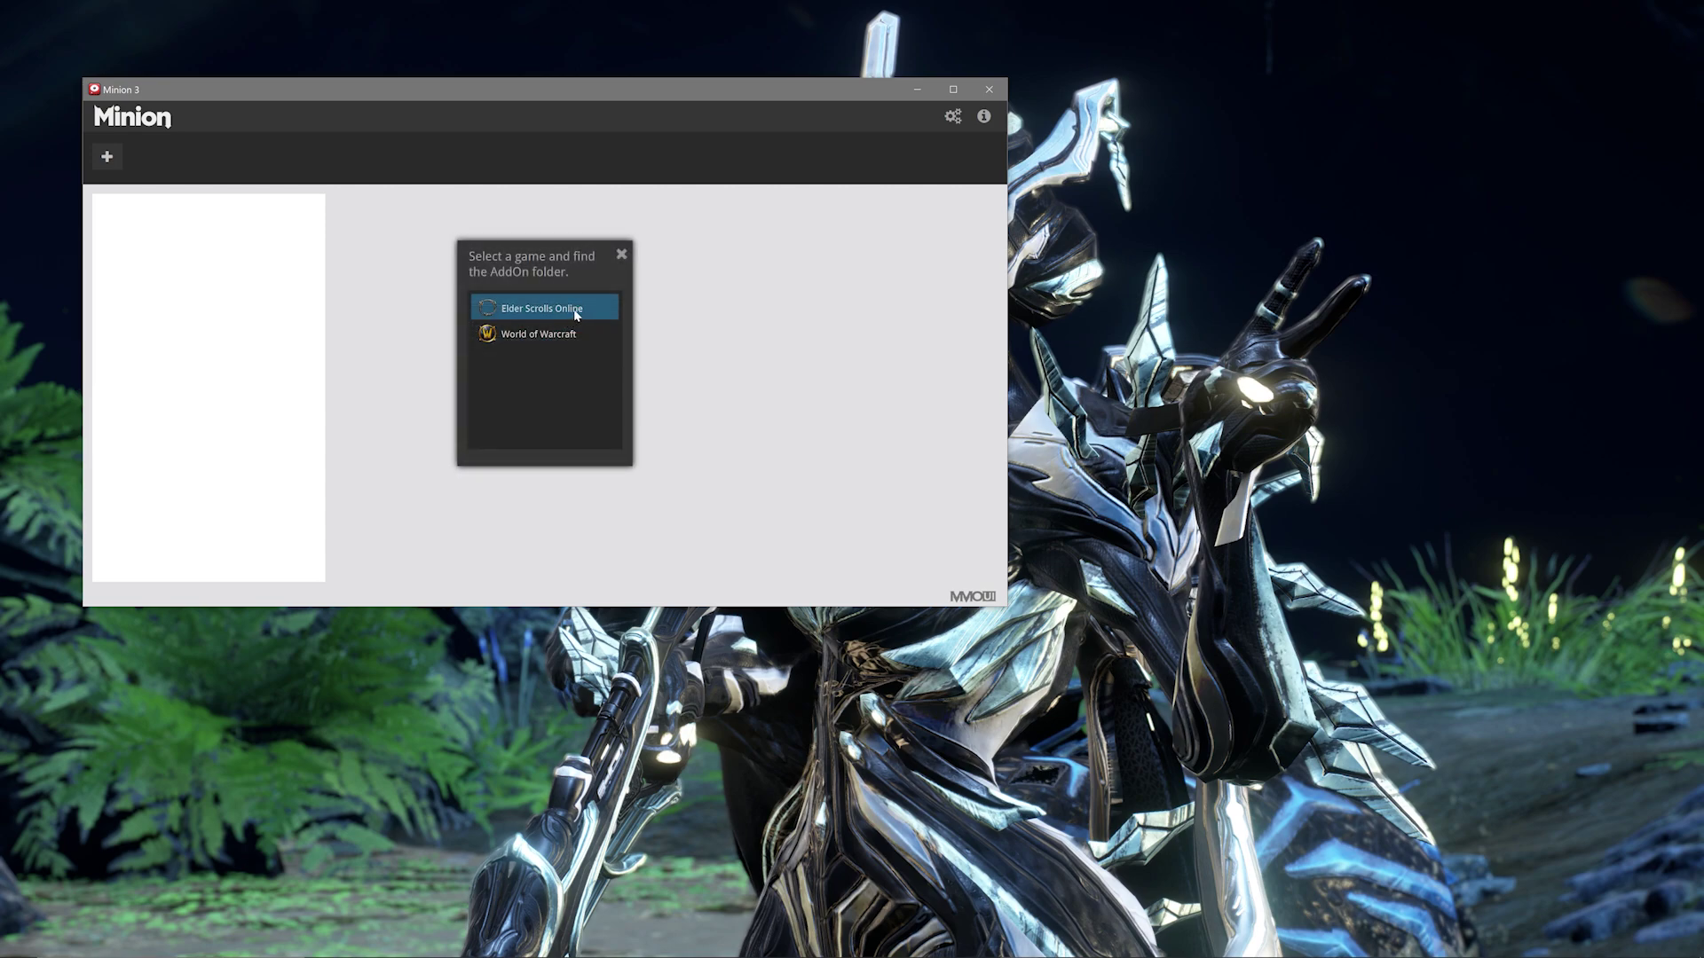
Step: Set Elder Scrolls Online's AddOn folder to Documents\Elder Scrolls Online\live\AddOns
{"action": "left_click", "coordinate": [575, 312]}
{"action": "left_click", "coordinate": [575, 312]}
{"action": "left_click", "coordinate": [575, 312]}
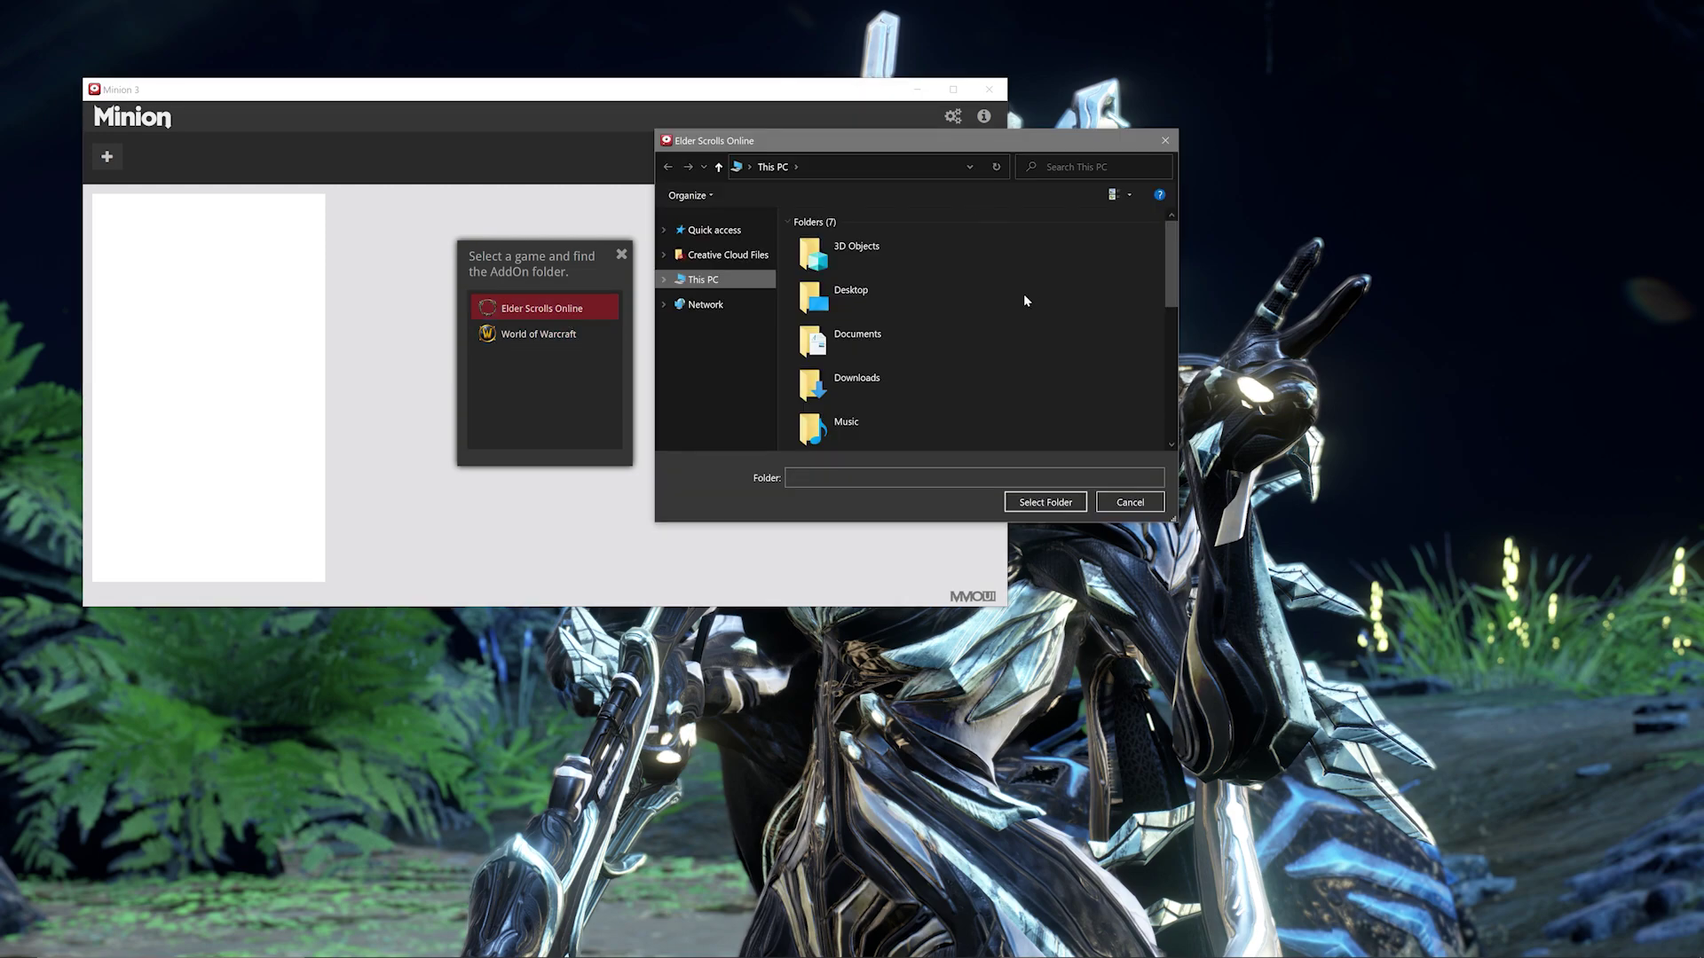
{"action": "double_click", "coordinate": [868, 344]}
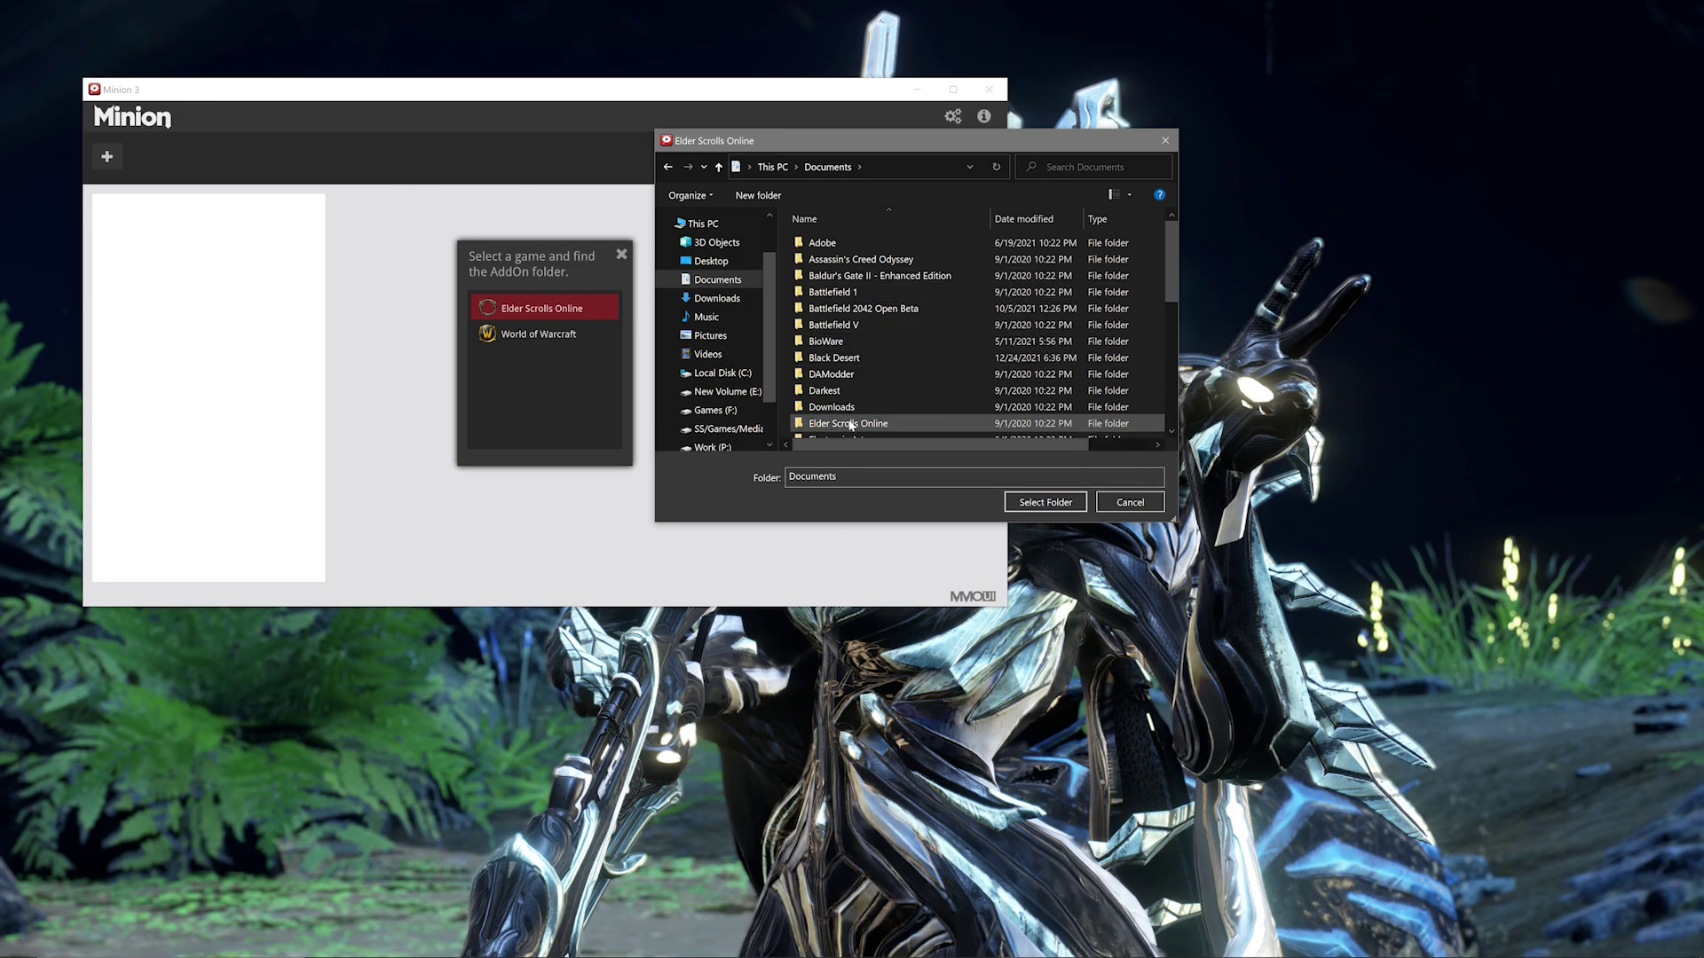
{"action": "double_click", "coordinate": [914, 423]}
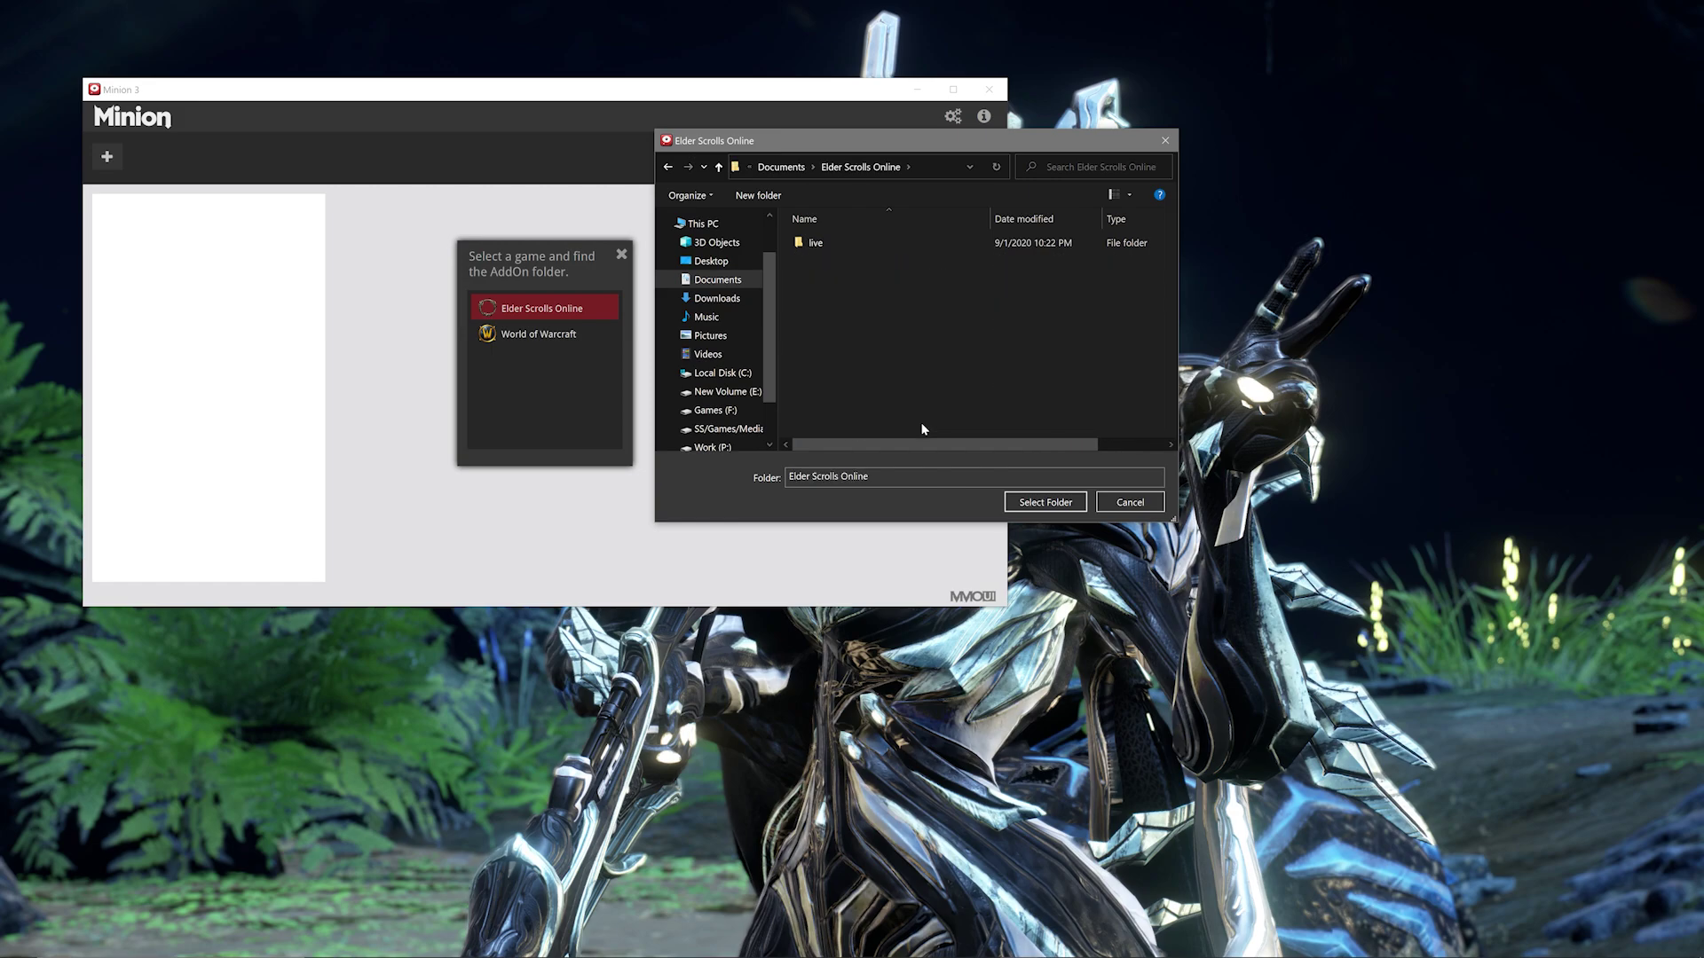
{"action": "double_click", "coordinate": [983, 246]}
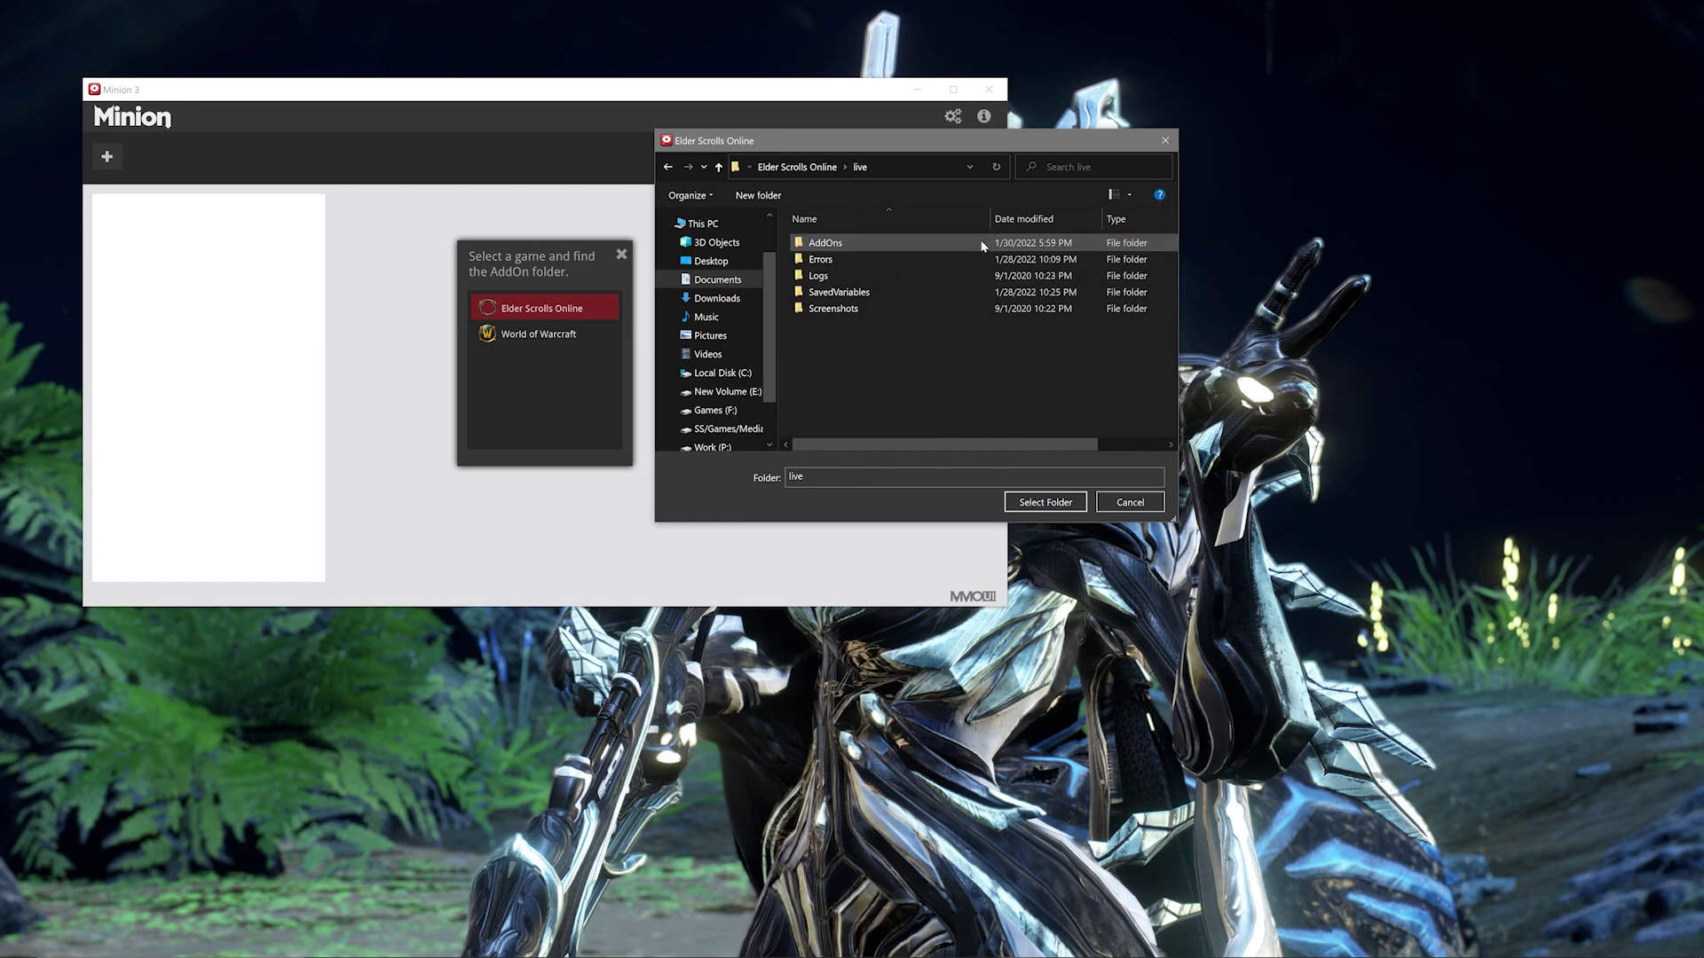
{"action": "left_click", "coordinate": [850, 242]}
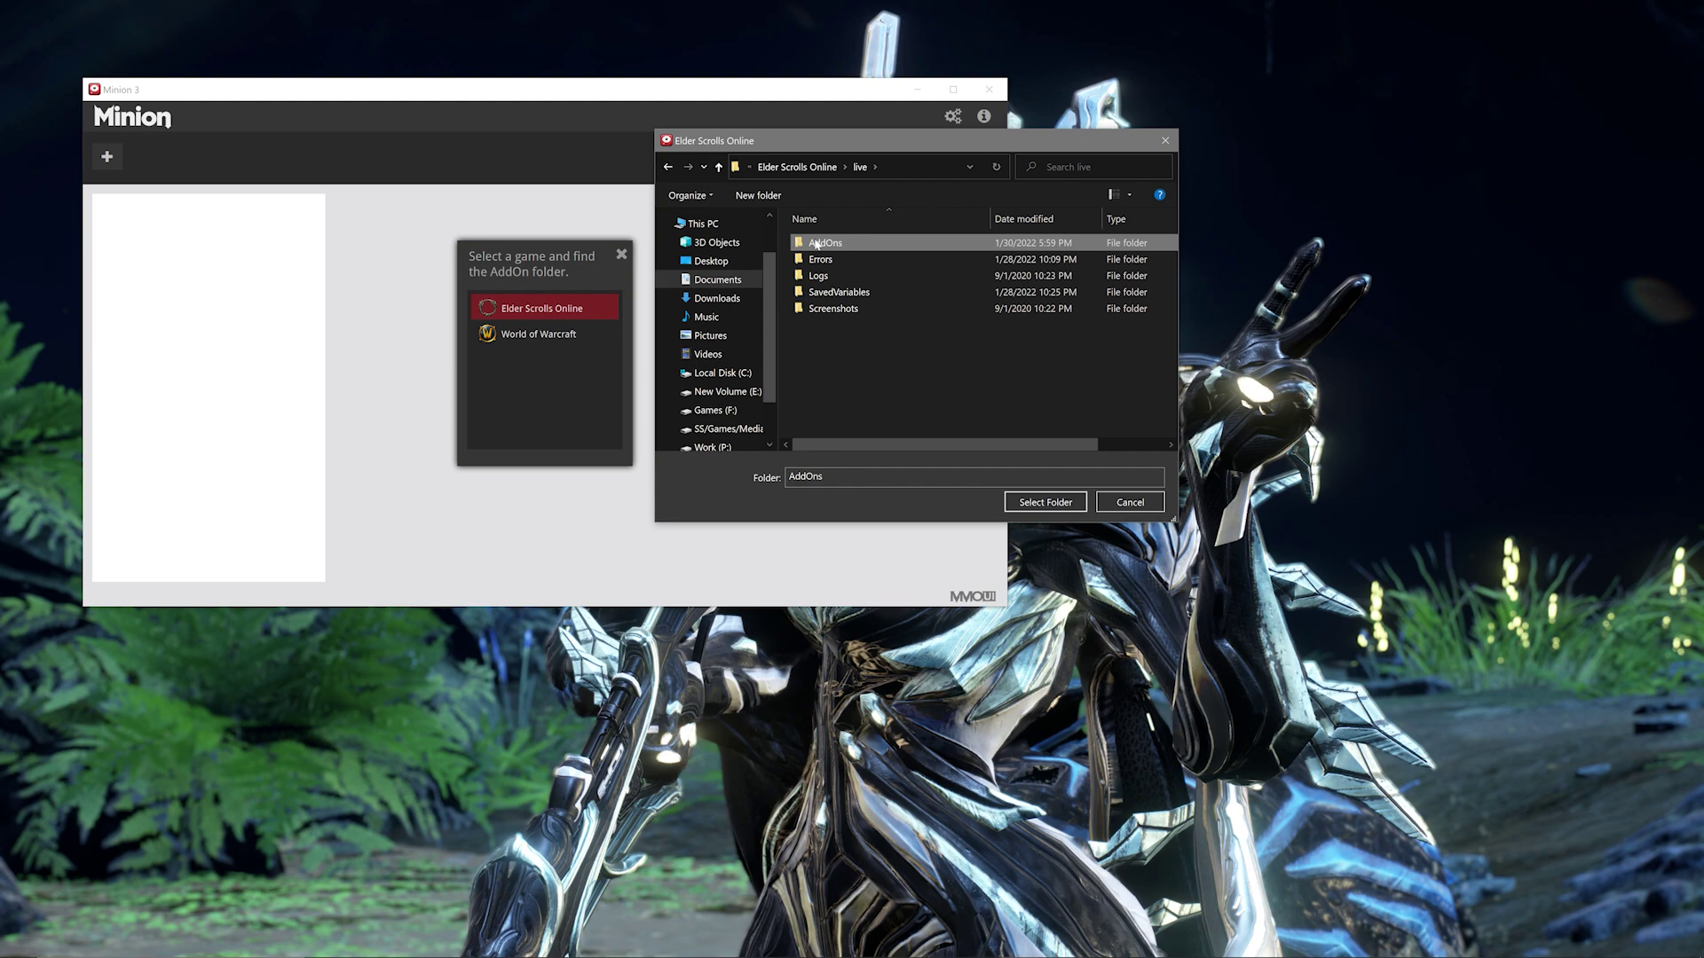
{"action": "left_click", "coordinate": [1056, 504]}
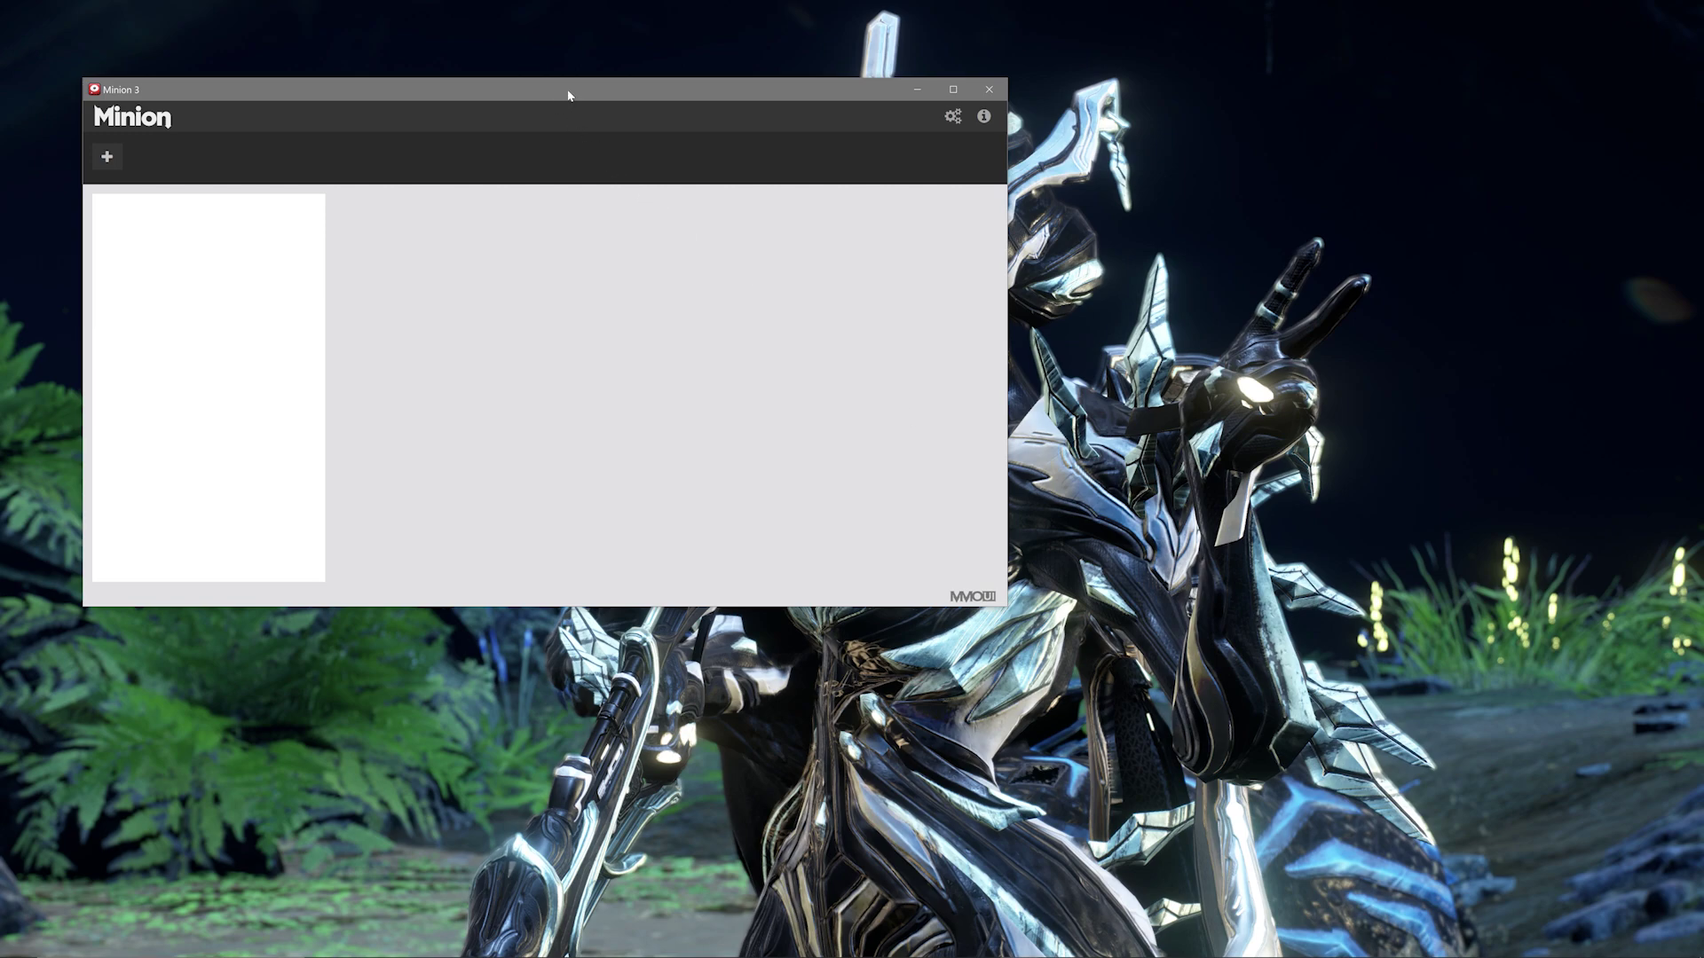
Step: Restart Minion, turn on Use Dark Theme, and browse the Find More add-on catalogue
{"action": "left_click_drag", "start_coordinate": [567, 95], "coordinate": [825, 122]}
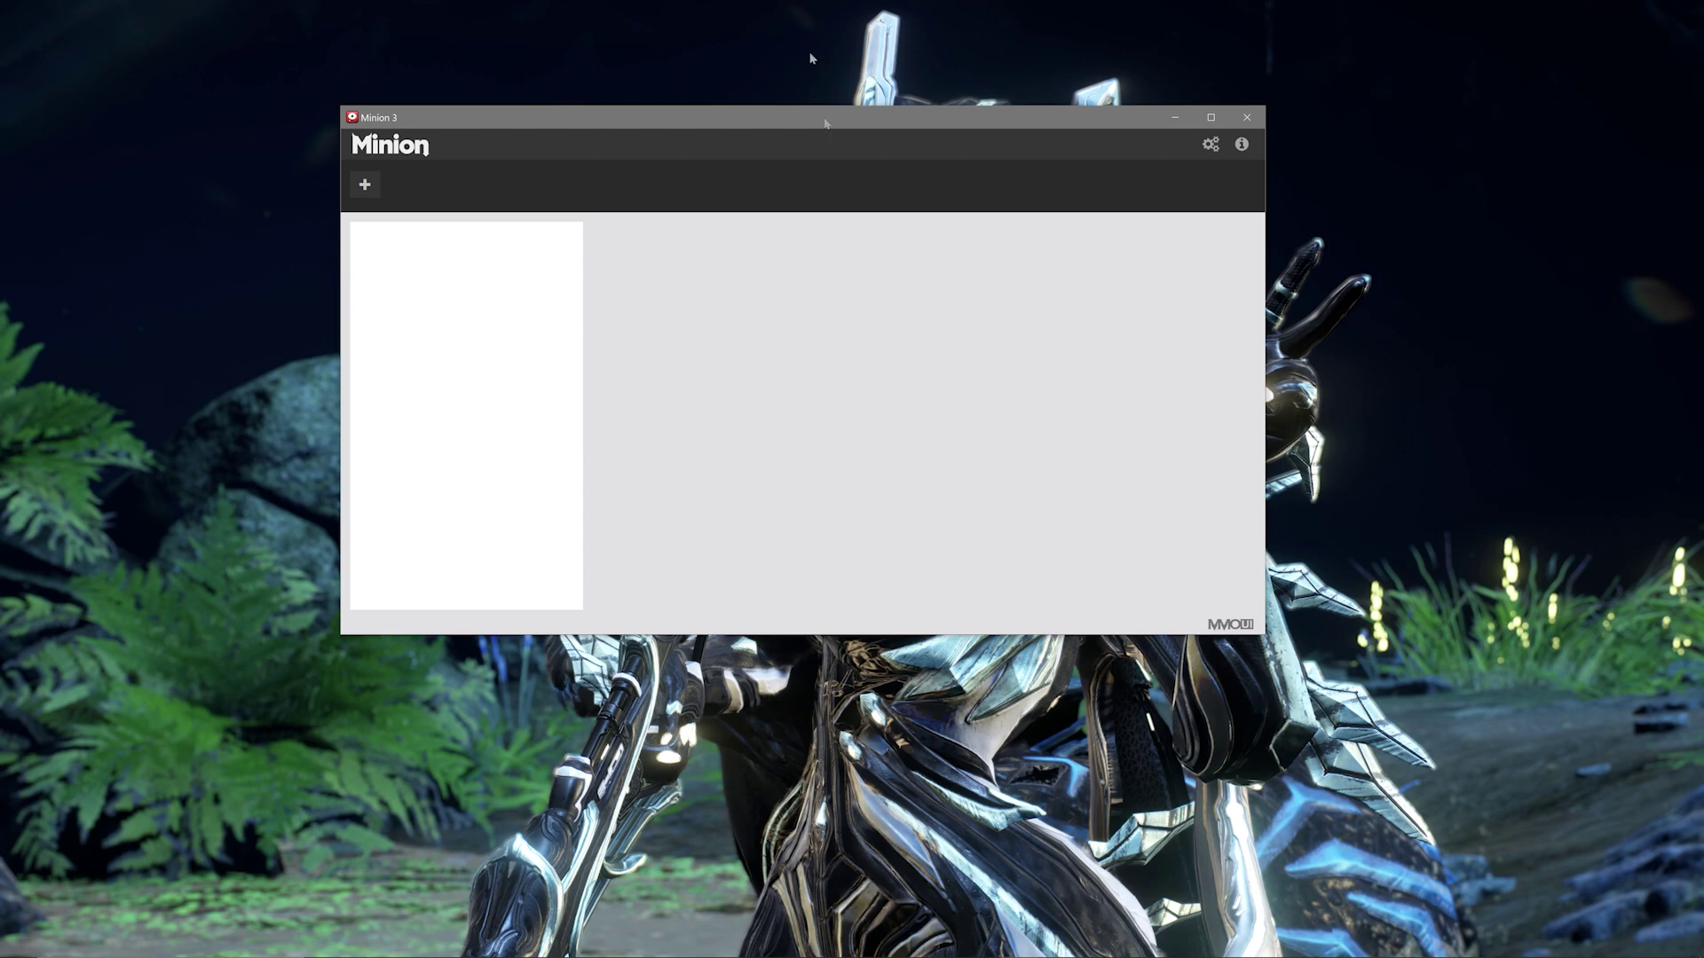
{"action": "left_click", "coordinate": [1247, 117]}
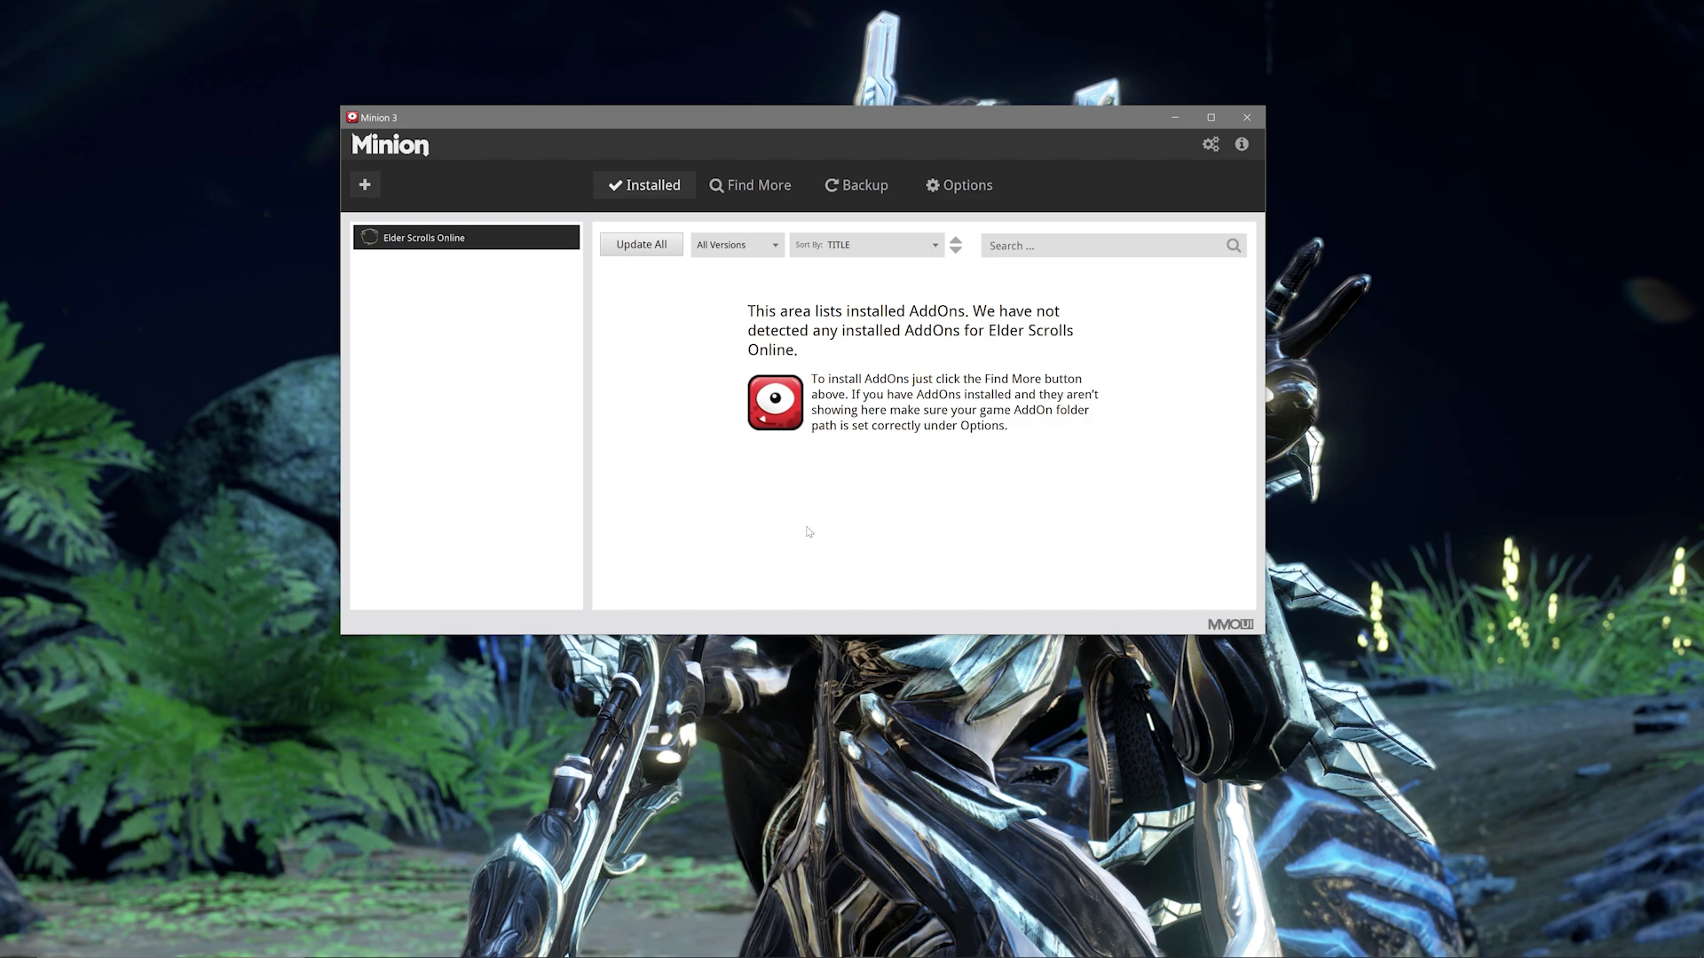
{"action": "left_click", "coordinate": [1212, 146]}
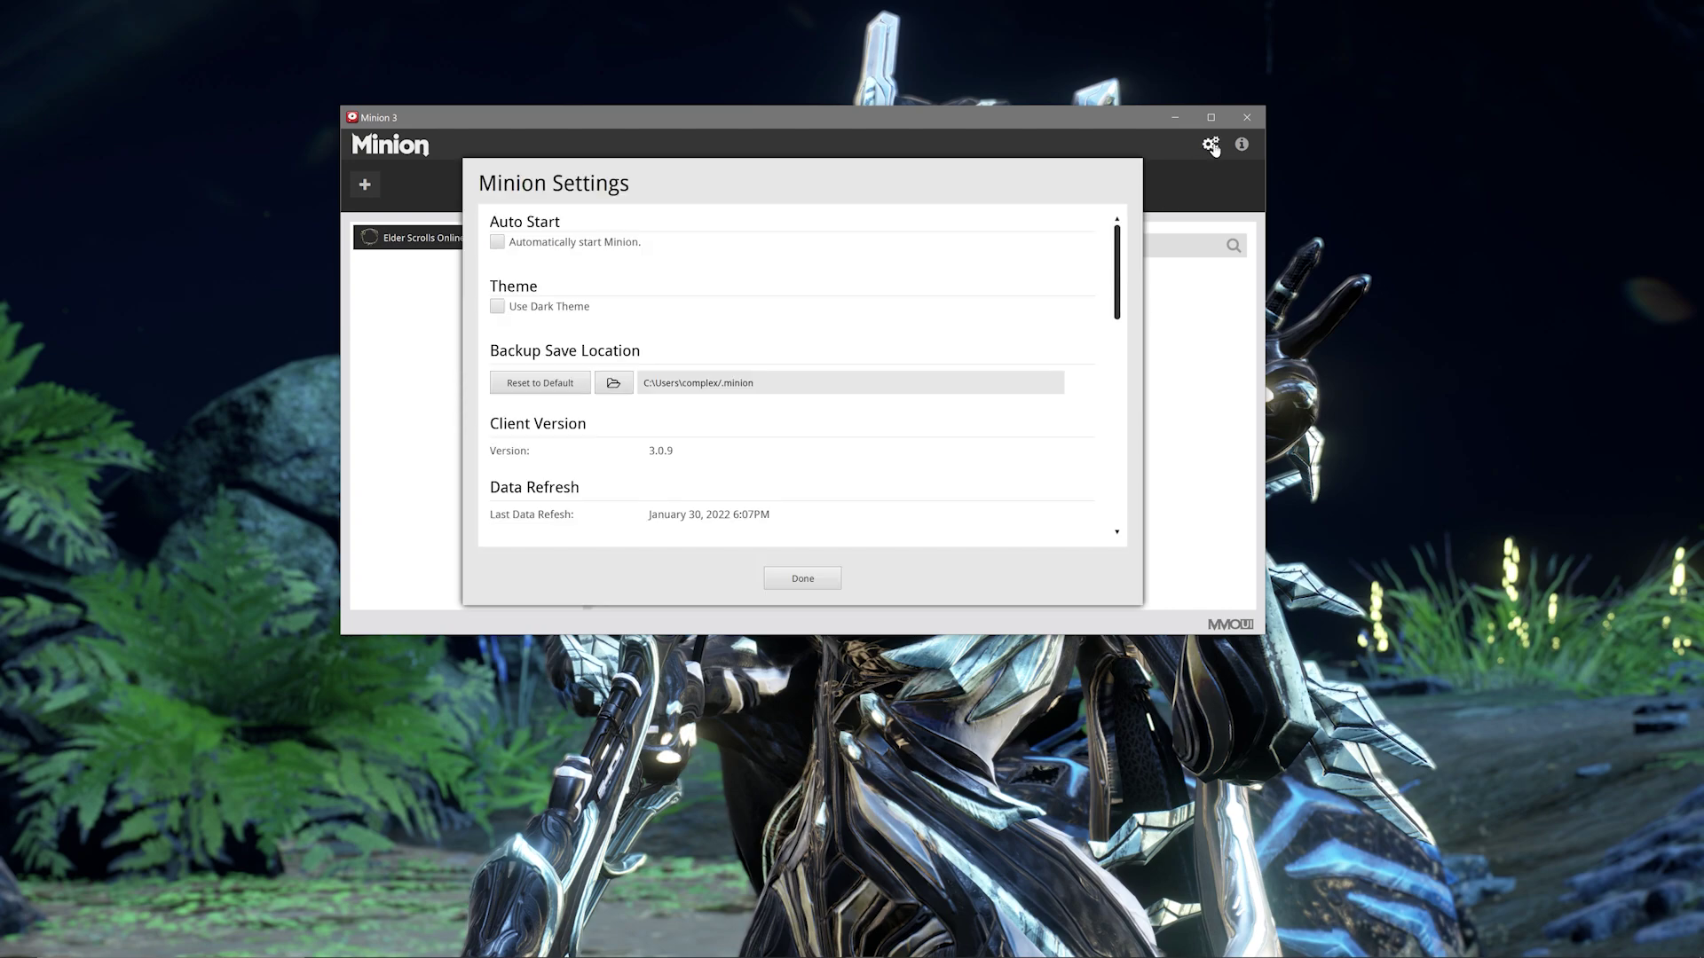
{"action": "left_click", "coordinate": [499, 308]}
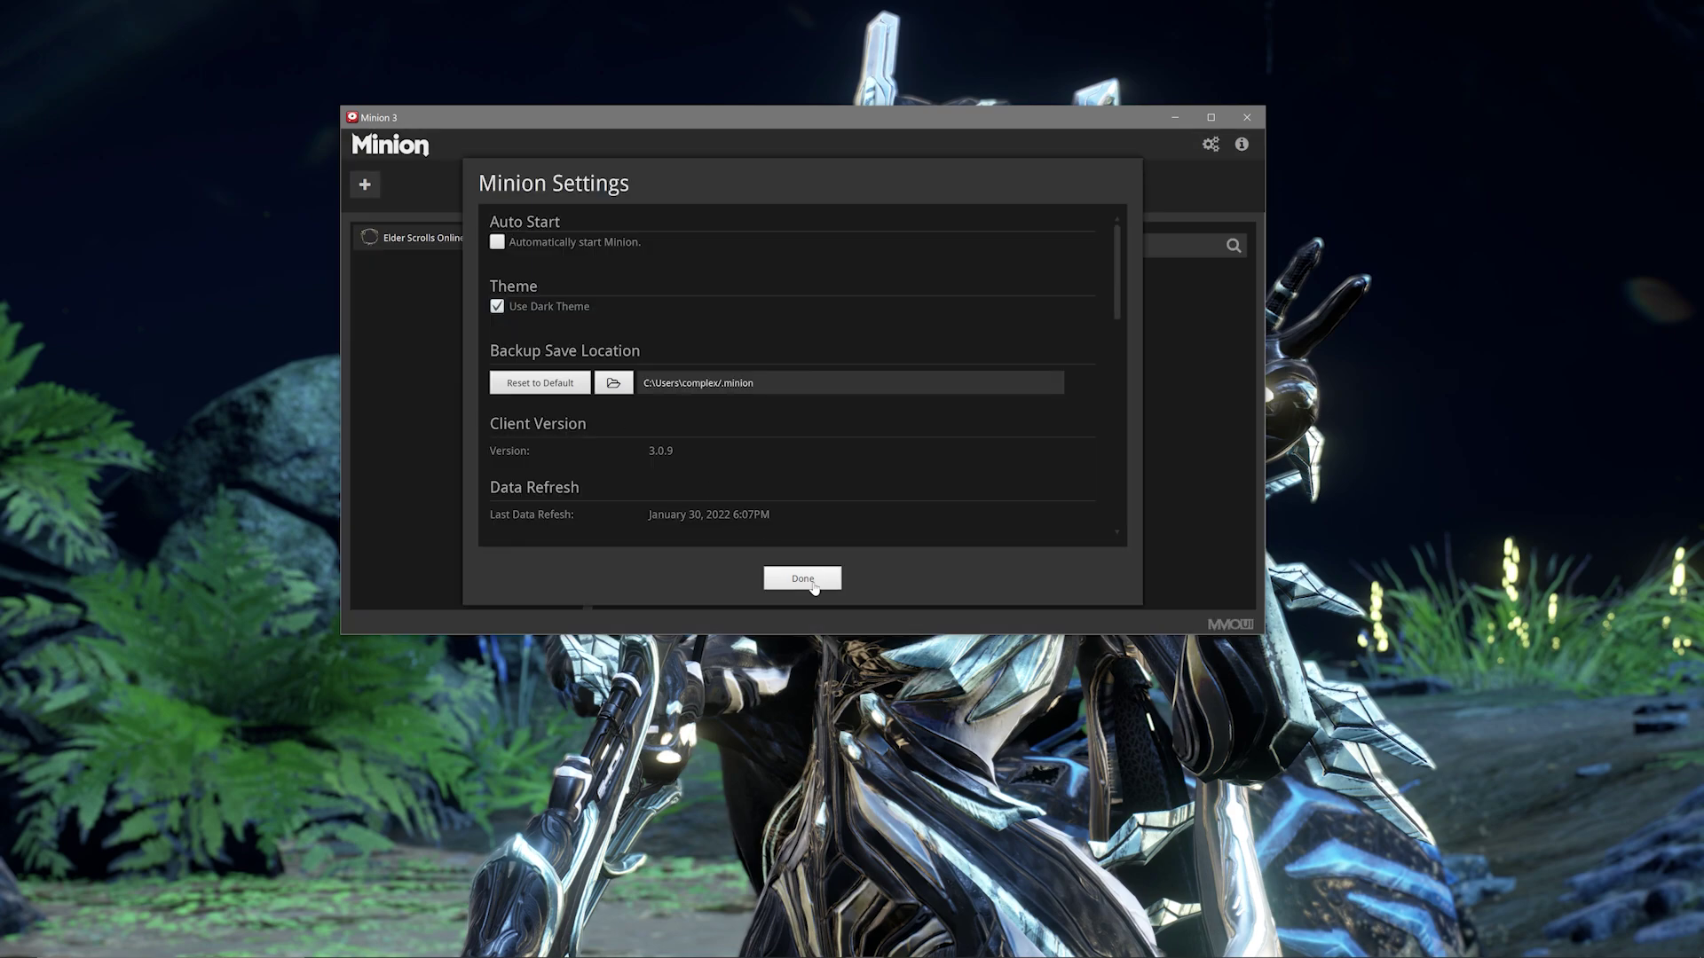
{"action": "left_click", "coordinate": [811, 582]}
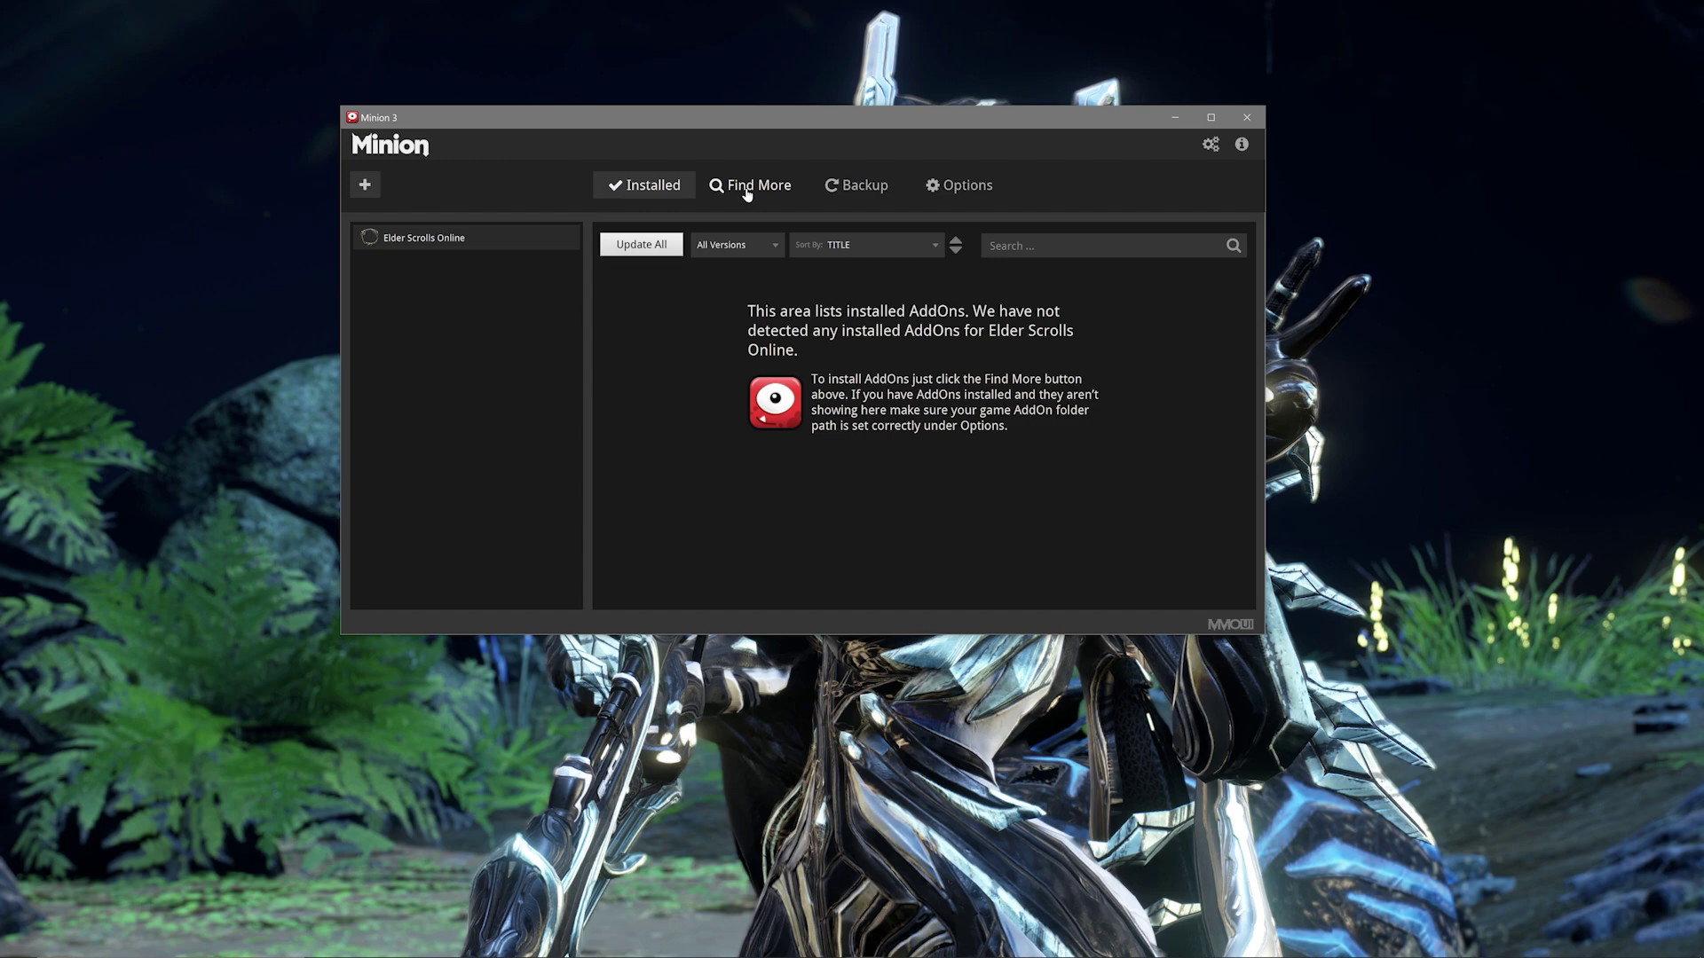
{"action": "left_click", "coordinate": [747, 189]}
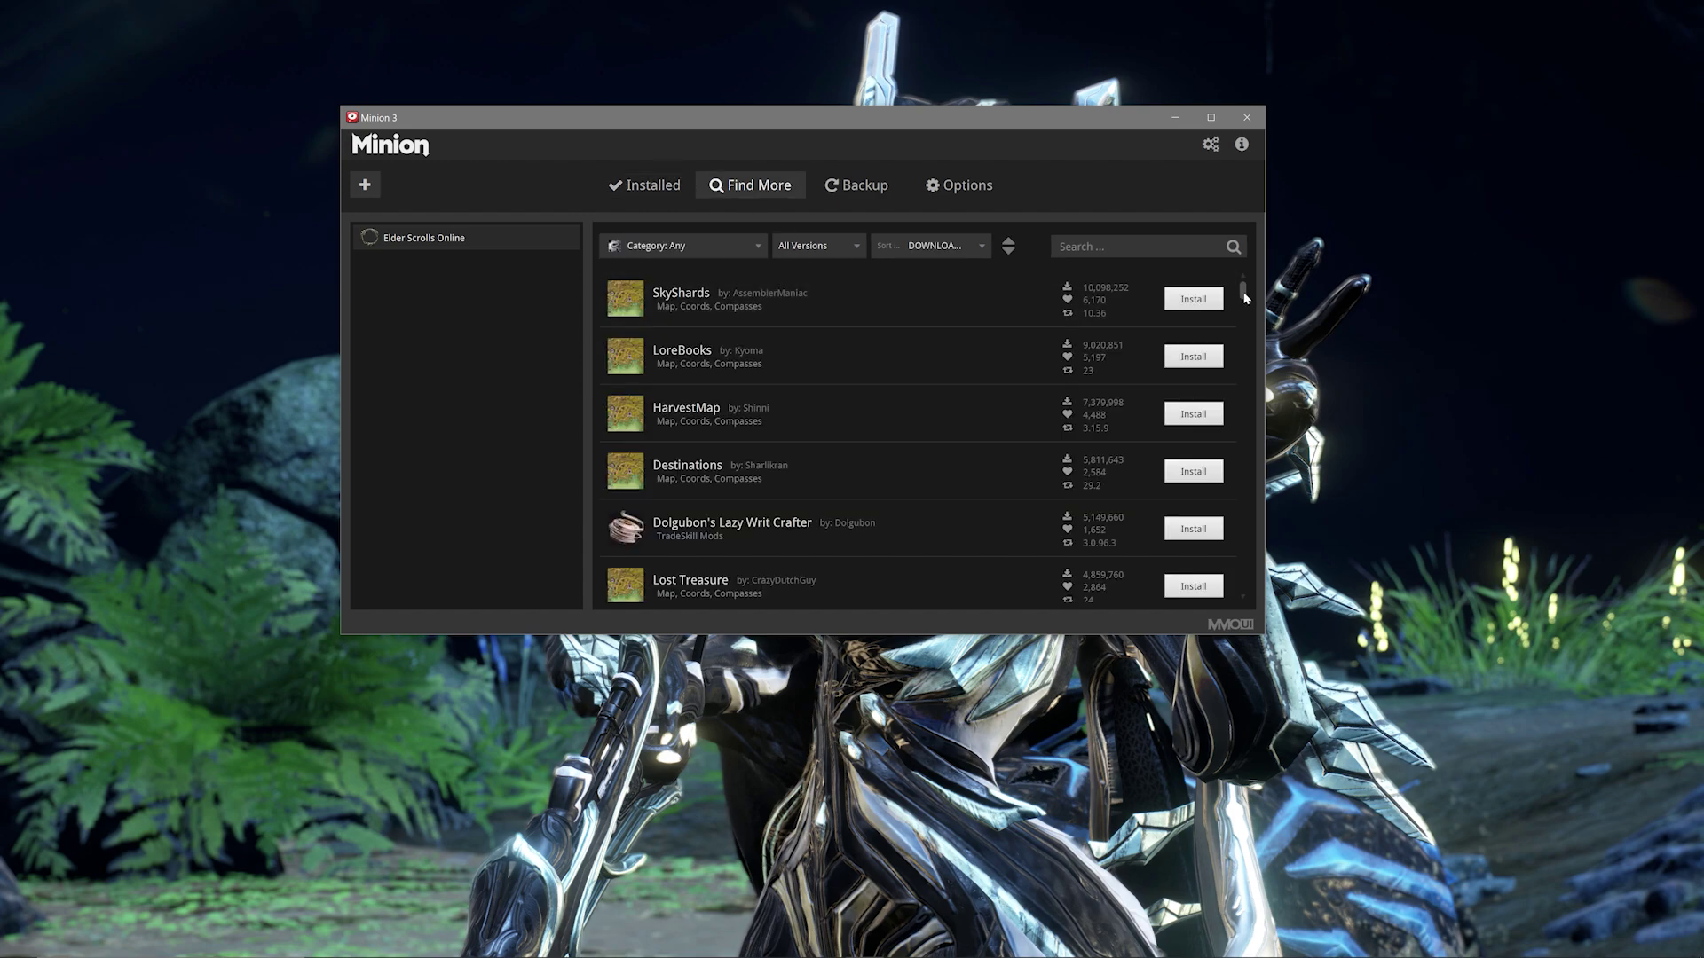
Step: Look through the LoreBooks add-on details in the Find More list
{"action": "left_click_drag", "start_coordinate": [1245, 298], "coordinate": [1240, 353]}
{"action": "scroll", "coordinate": [1243, 313], "scroll_direction": "down", "scroll_amount": 3}
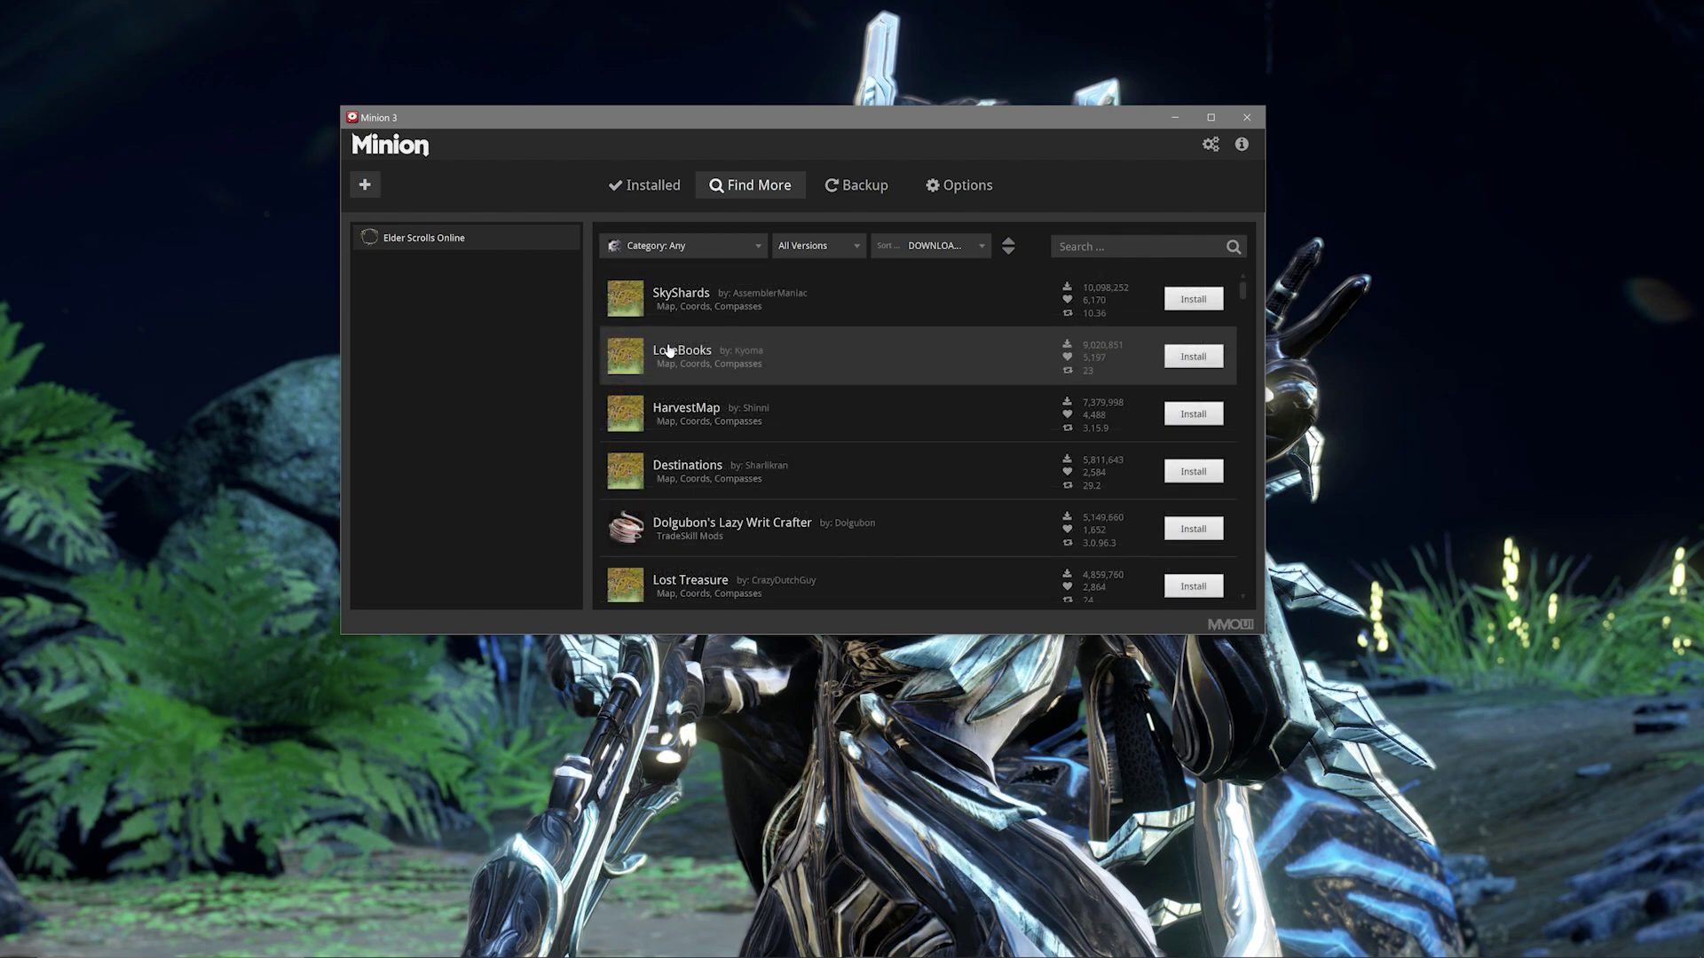
{"action": "left_click", "coordinate": [668, 348]}
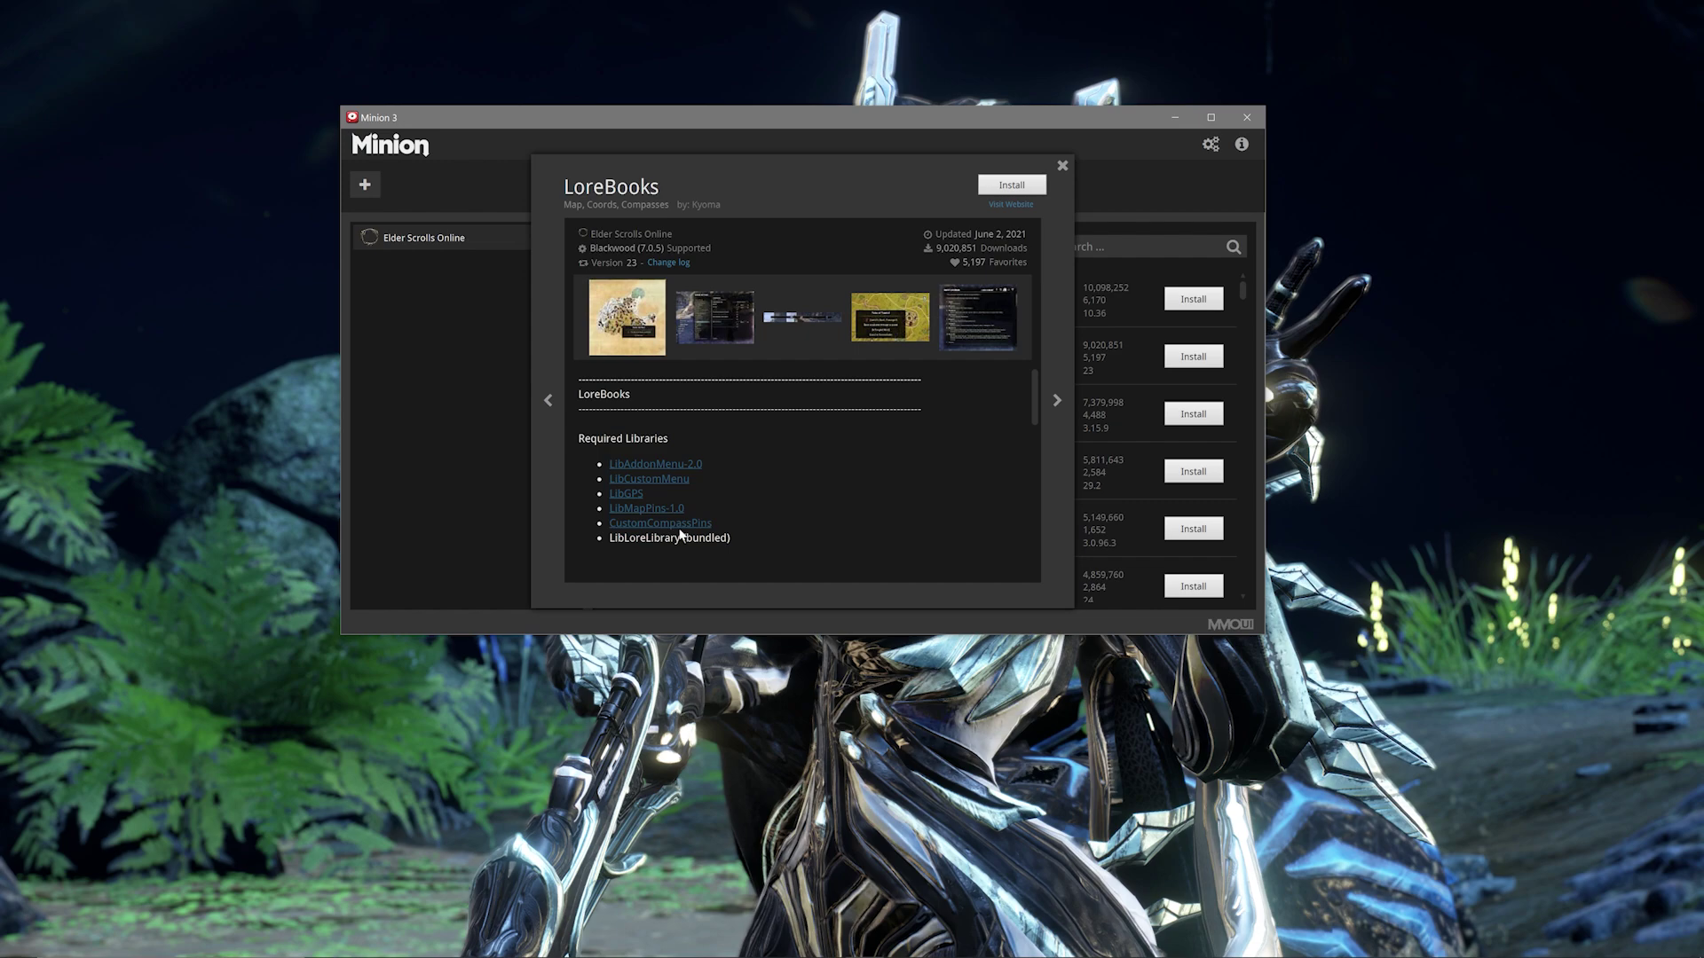
{"action": "scroll", "coordinate": [892, 433], "scroll_direction": "down", "scroll_amount": 1}
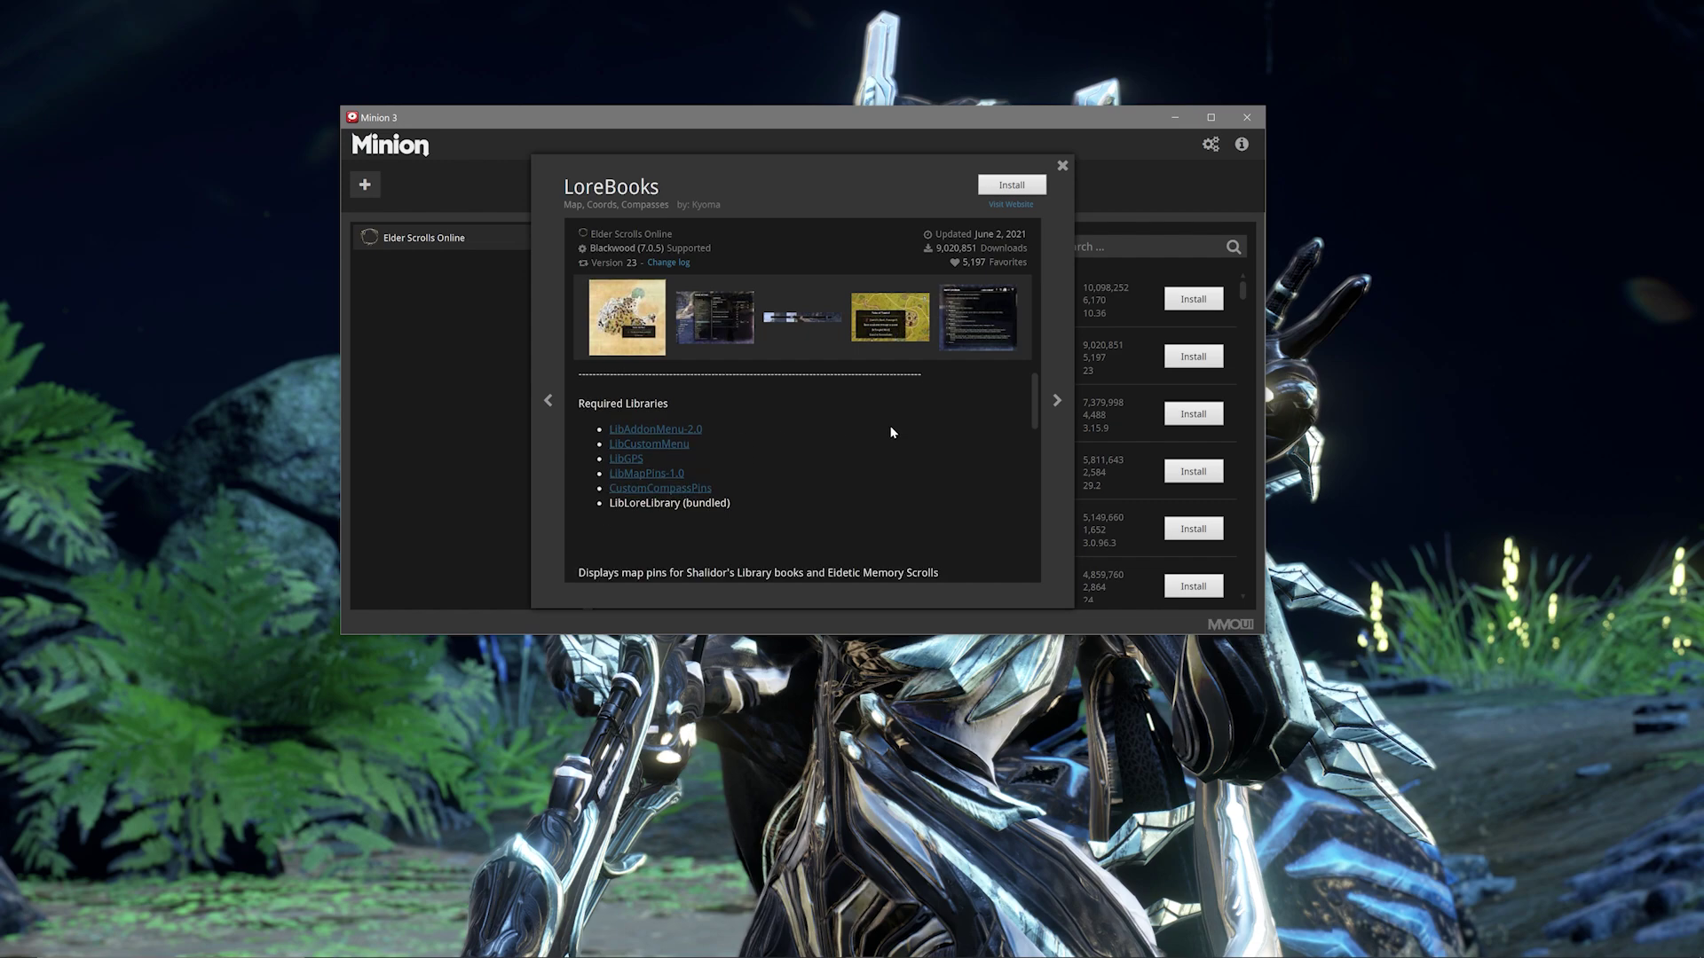
{"action": "scroll", "coordinate": [892, 433], "scroll_direction": "down", "scroll_amount": 3}
{"action": "left_click", "coordinate": [1062, 165]}
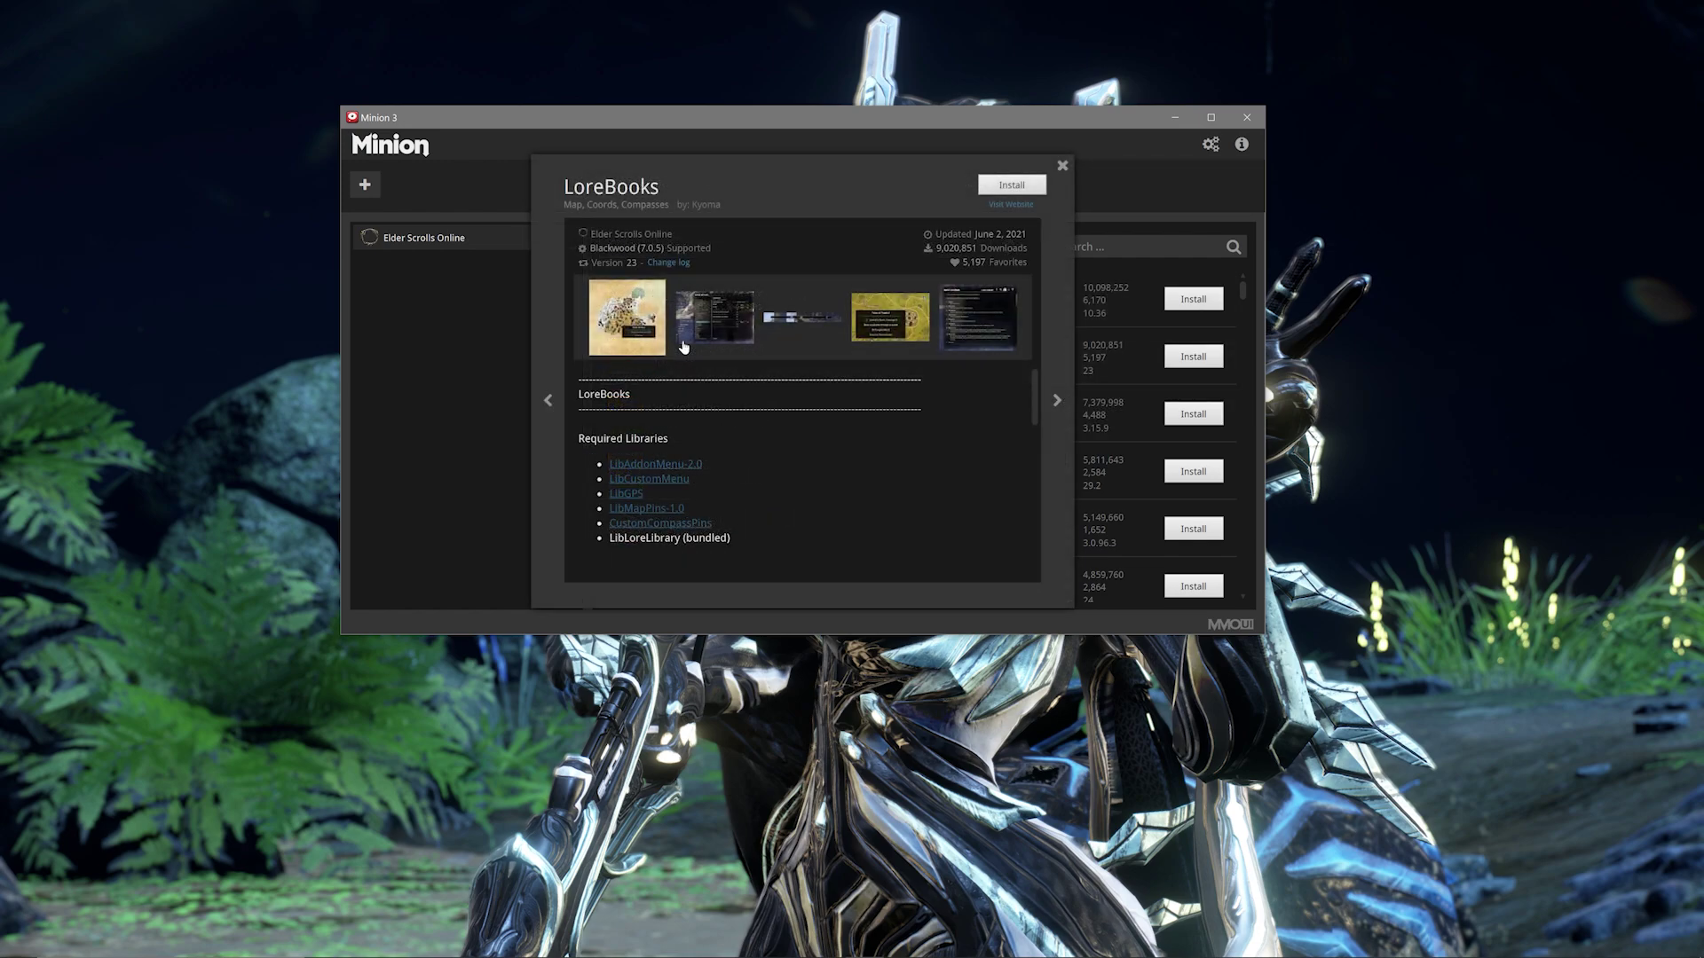
Step: Install LoreBooks, clear the search, and maximize the Minion window
{"action": "left_click", "coordinate": [1025, 188]}
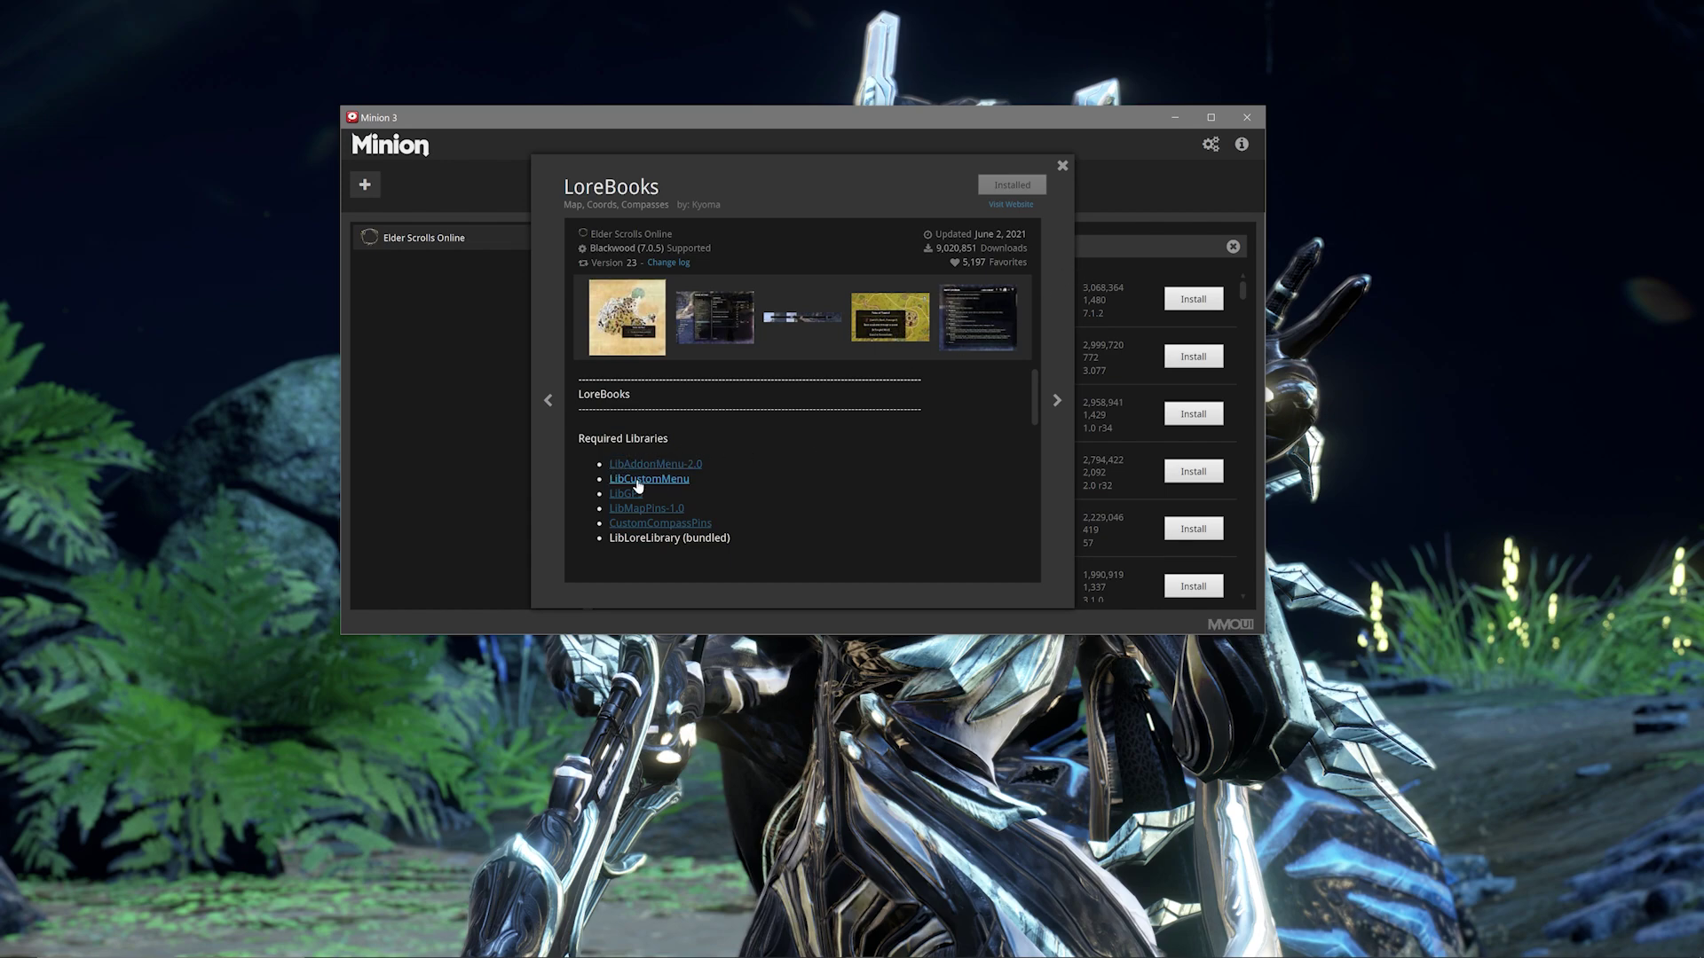
{"action": "left_click", "coordinate": [1232, 246]}
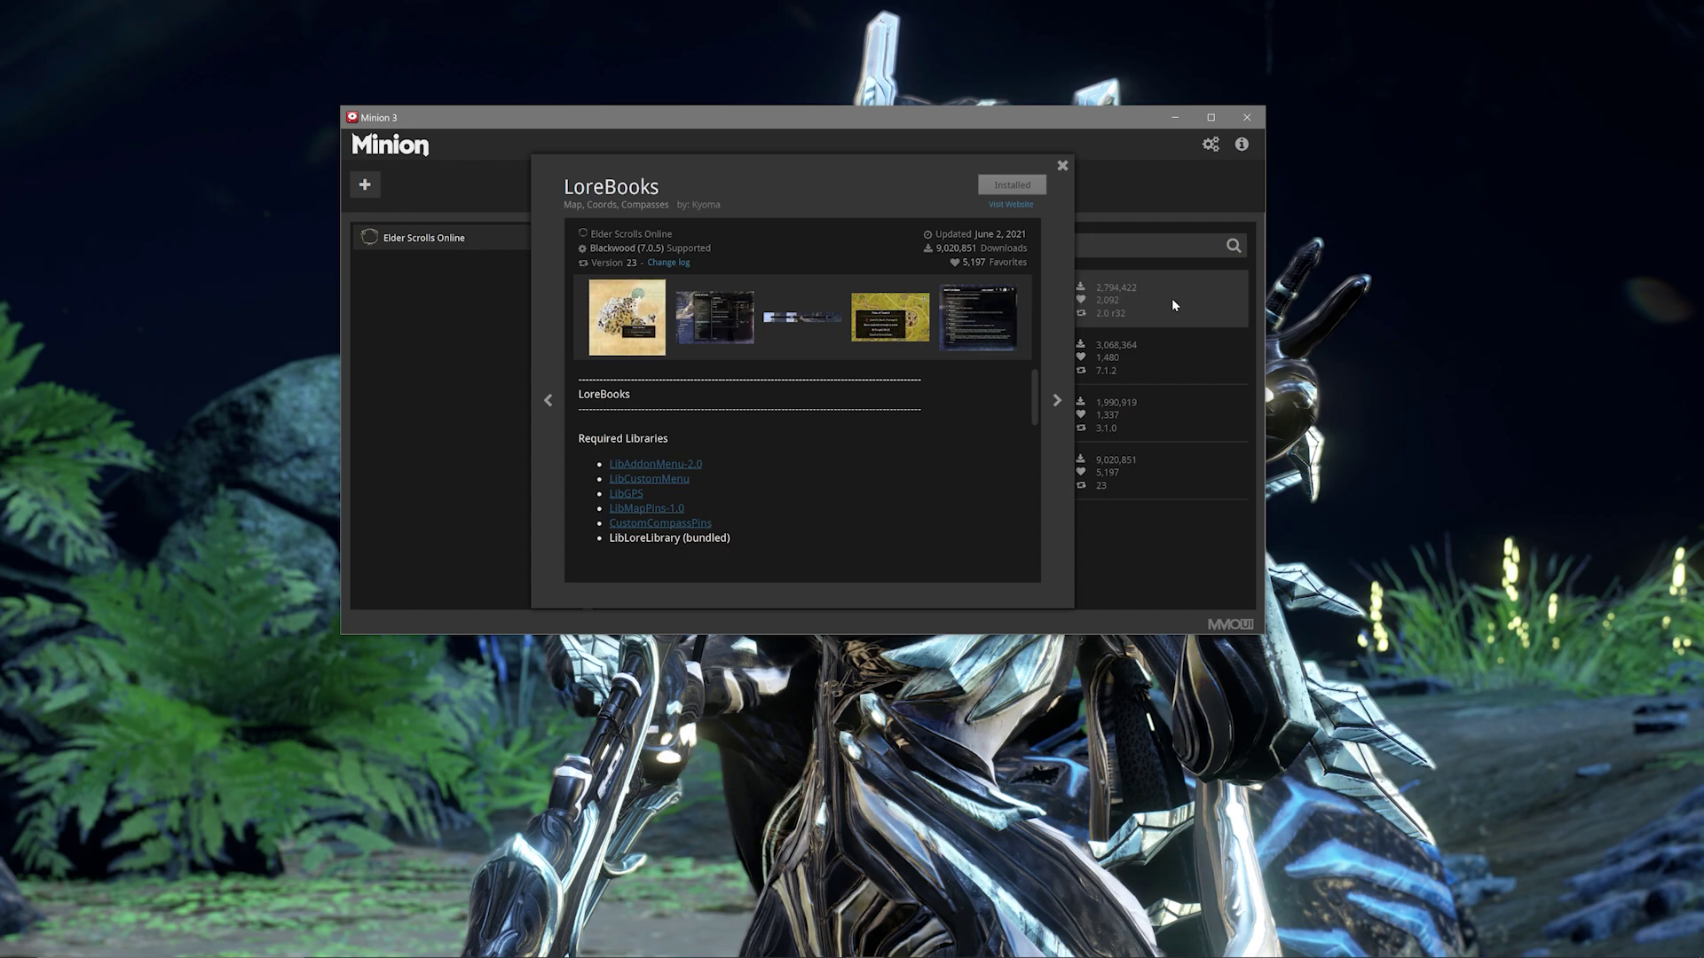
{"action": "left_click", "coordinate": [1210, 117]}
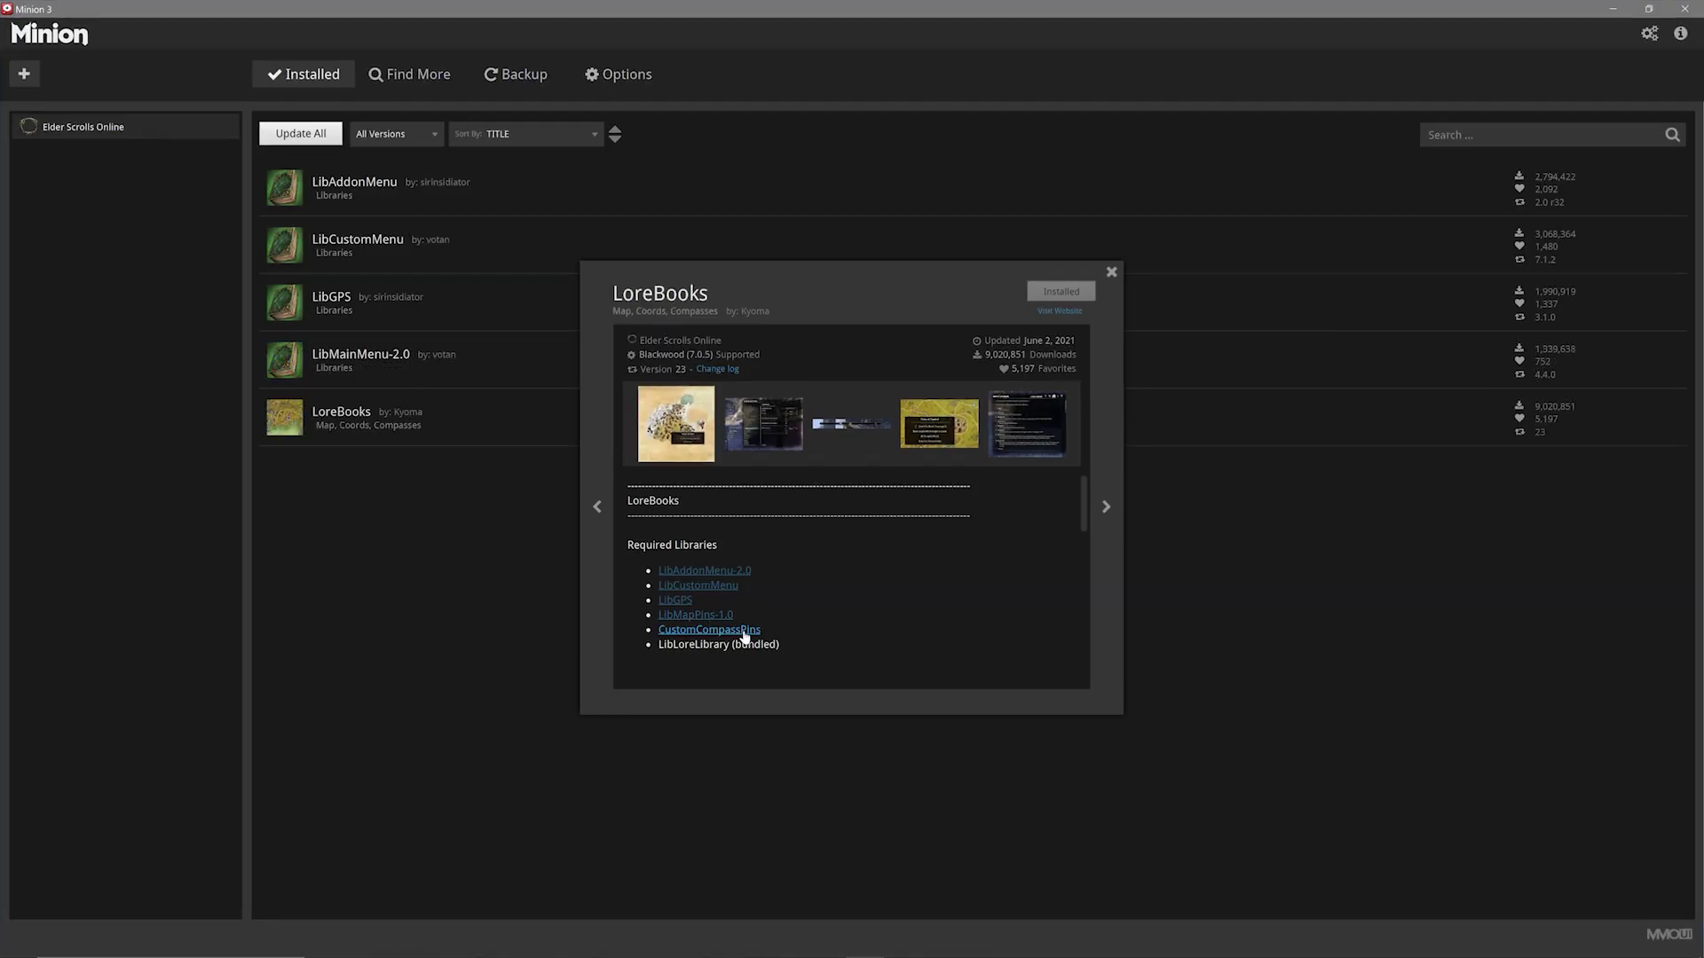
Step: Search the Find More catalogue for 'add' to check the available libraries
{"action": "left_click", "coordinate": [409, 74]}
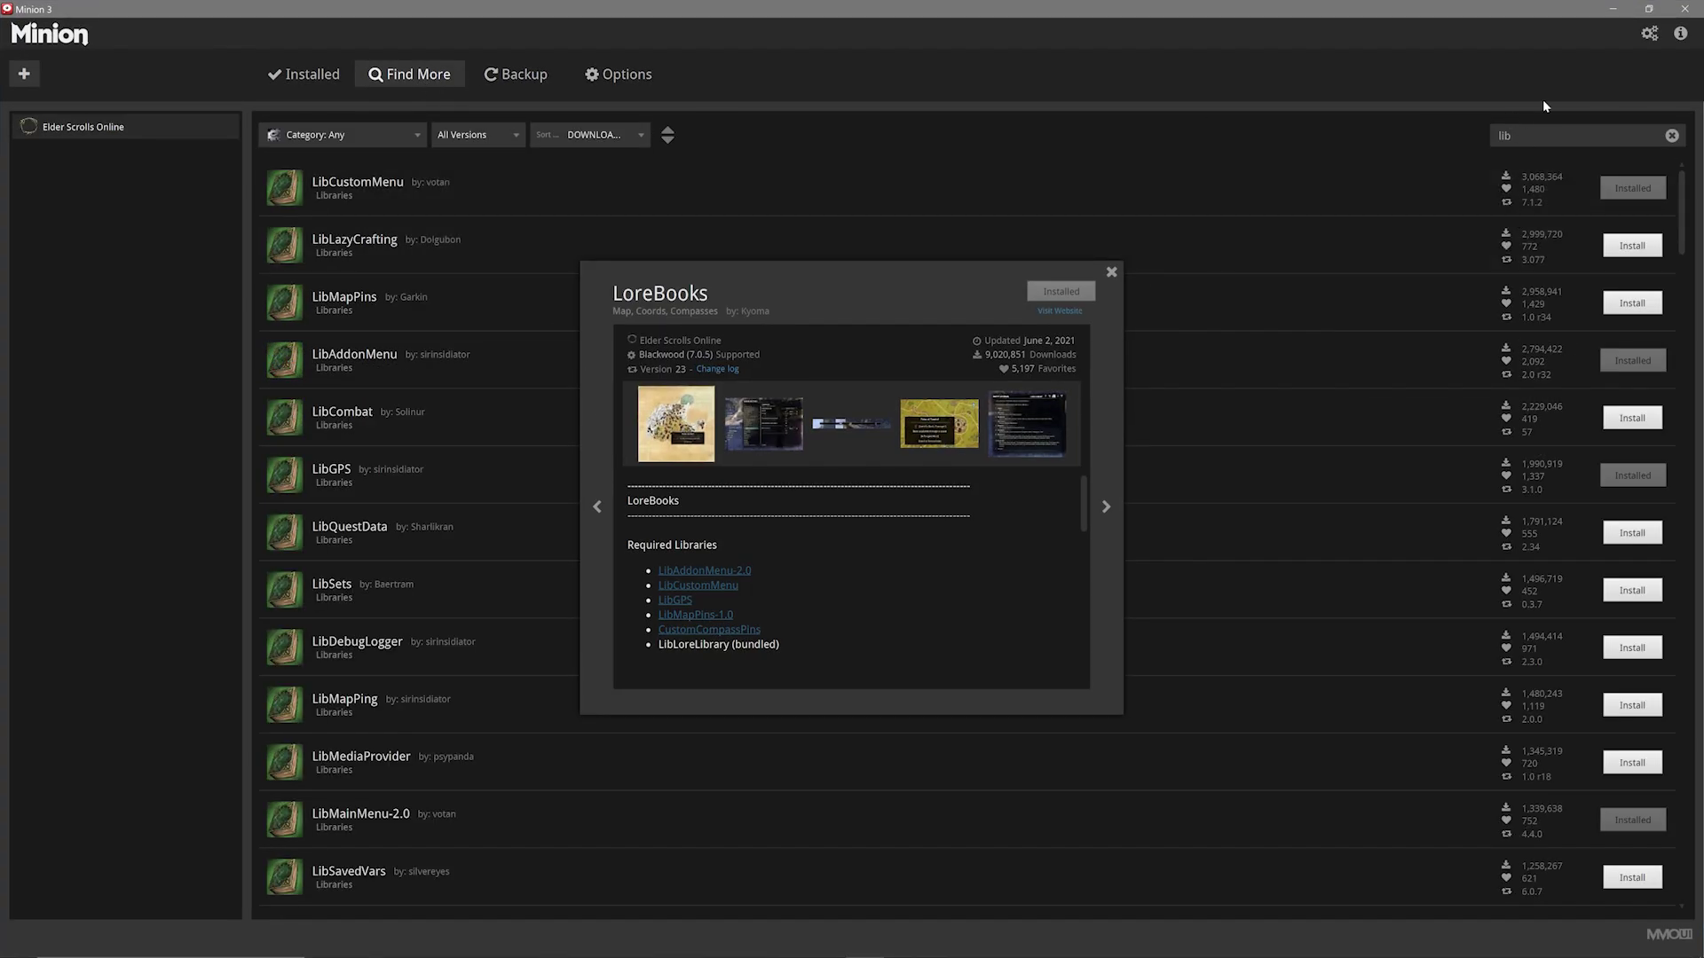
{"action": "type", "text": "add"}
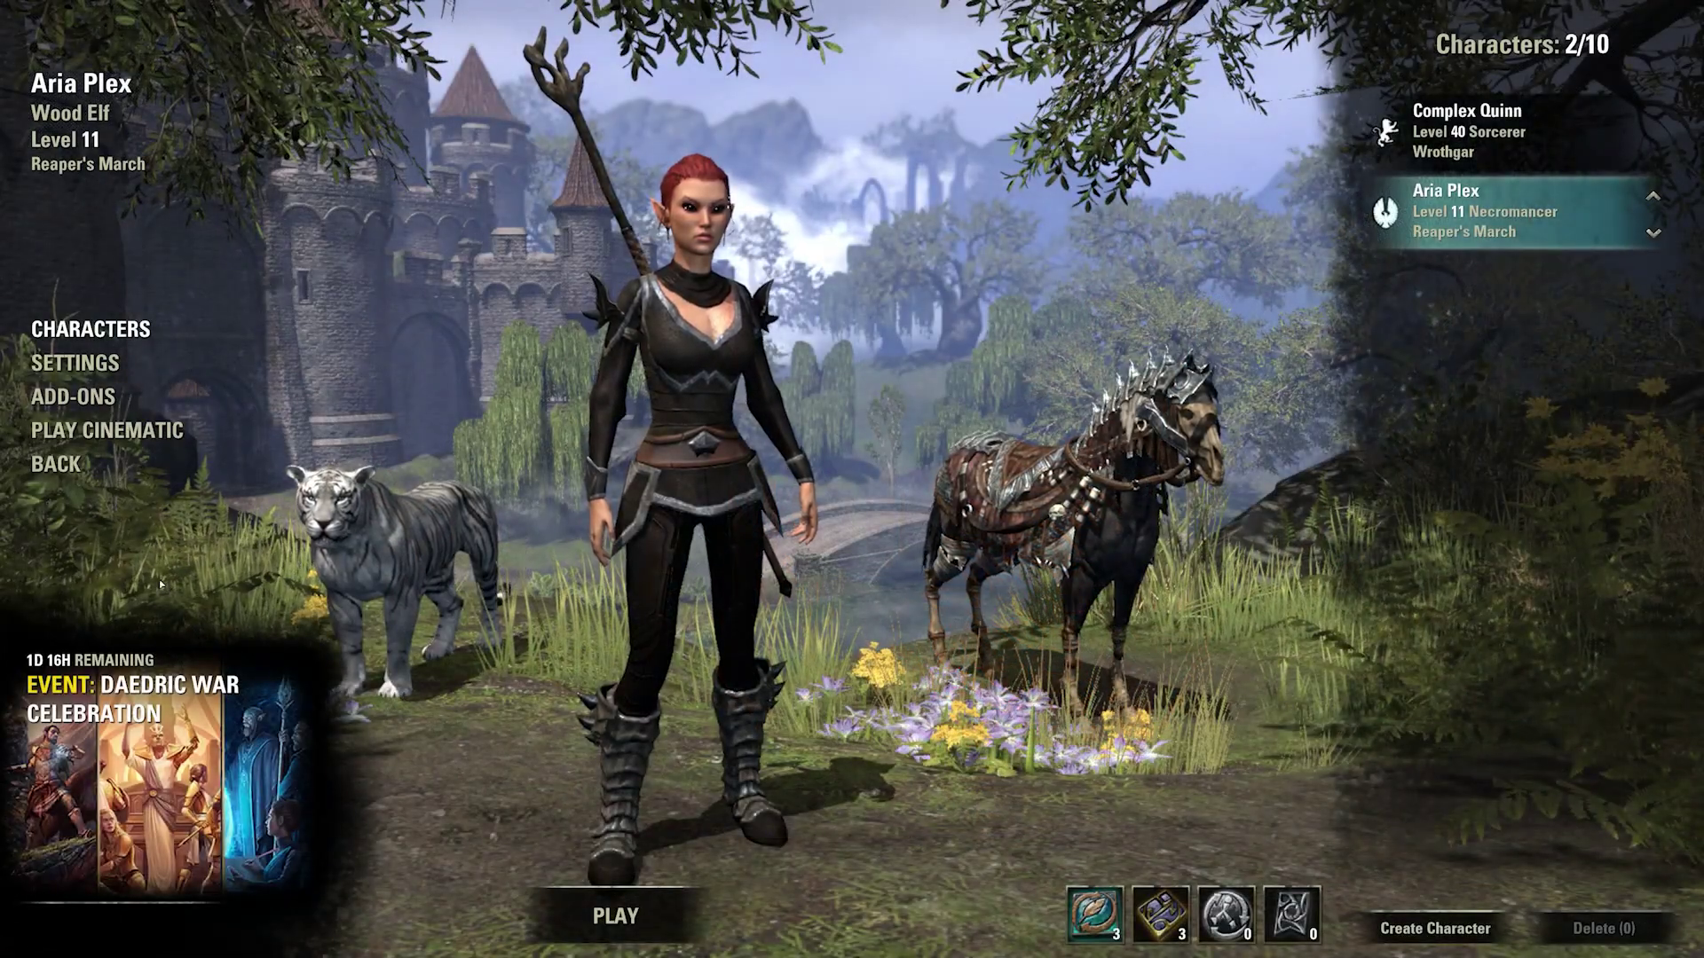
Step: In the character-select add-on list, review LoreBooks' required add-ons and keep it enabled
{"action": "left_click", "coordinate": [108, 399]}
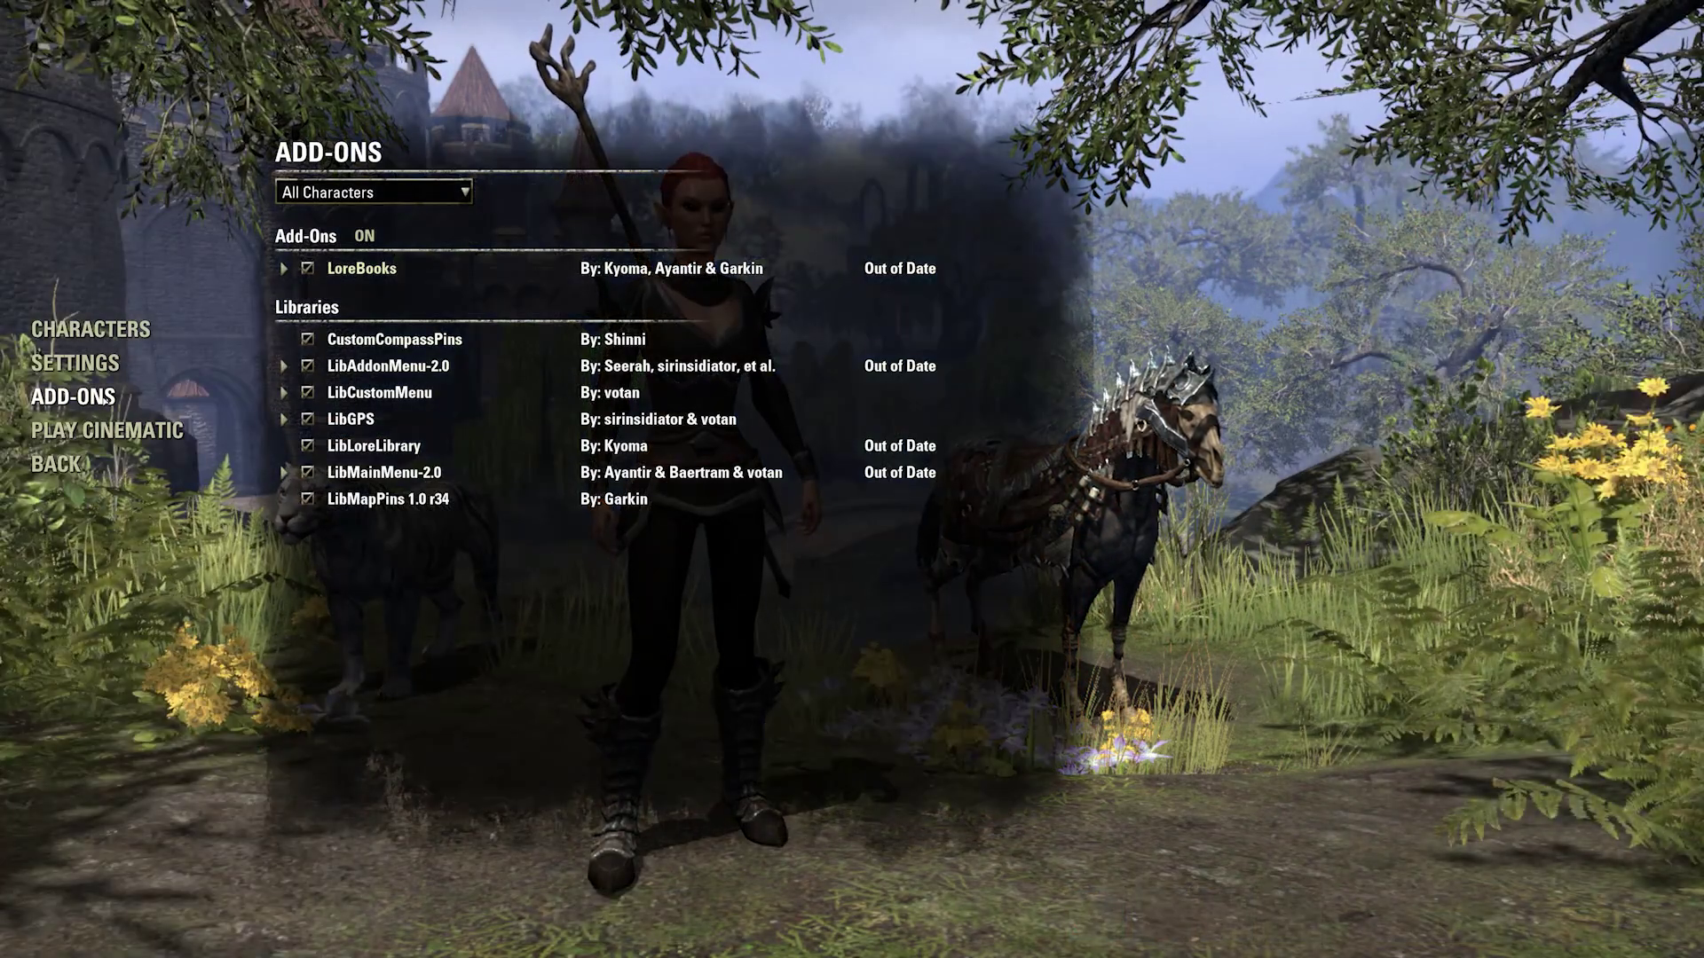
{"action": "left_click", "coordinate": [281, 268]}
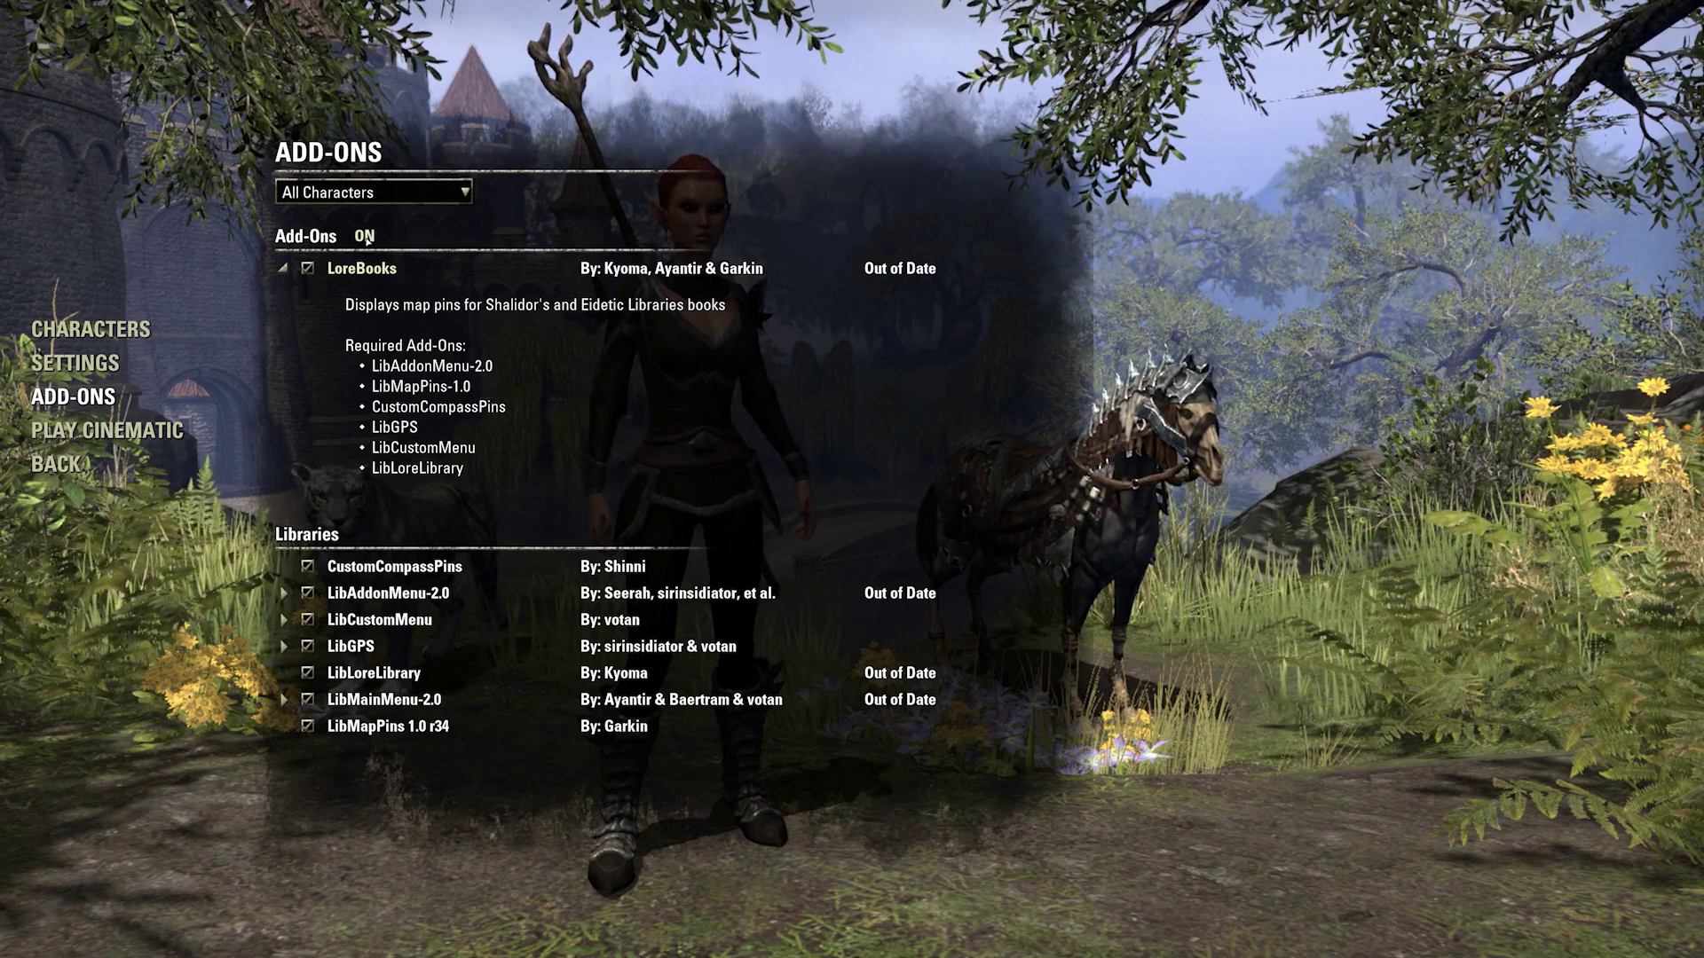
{"action": "left_click", "coordinate": [366, 266]}
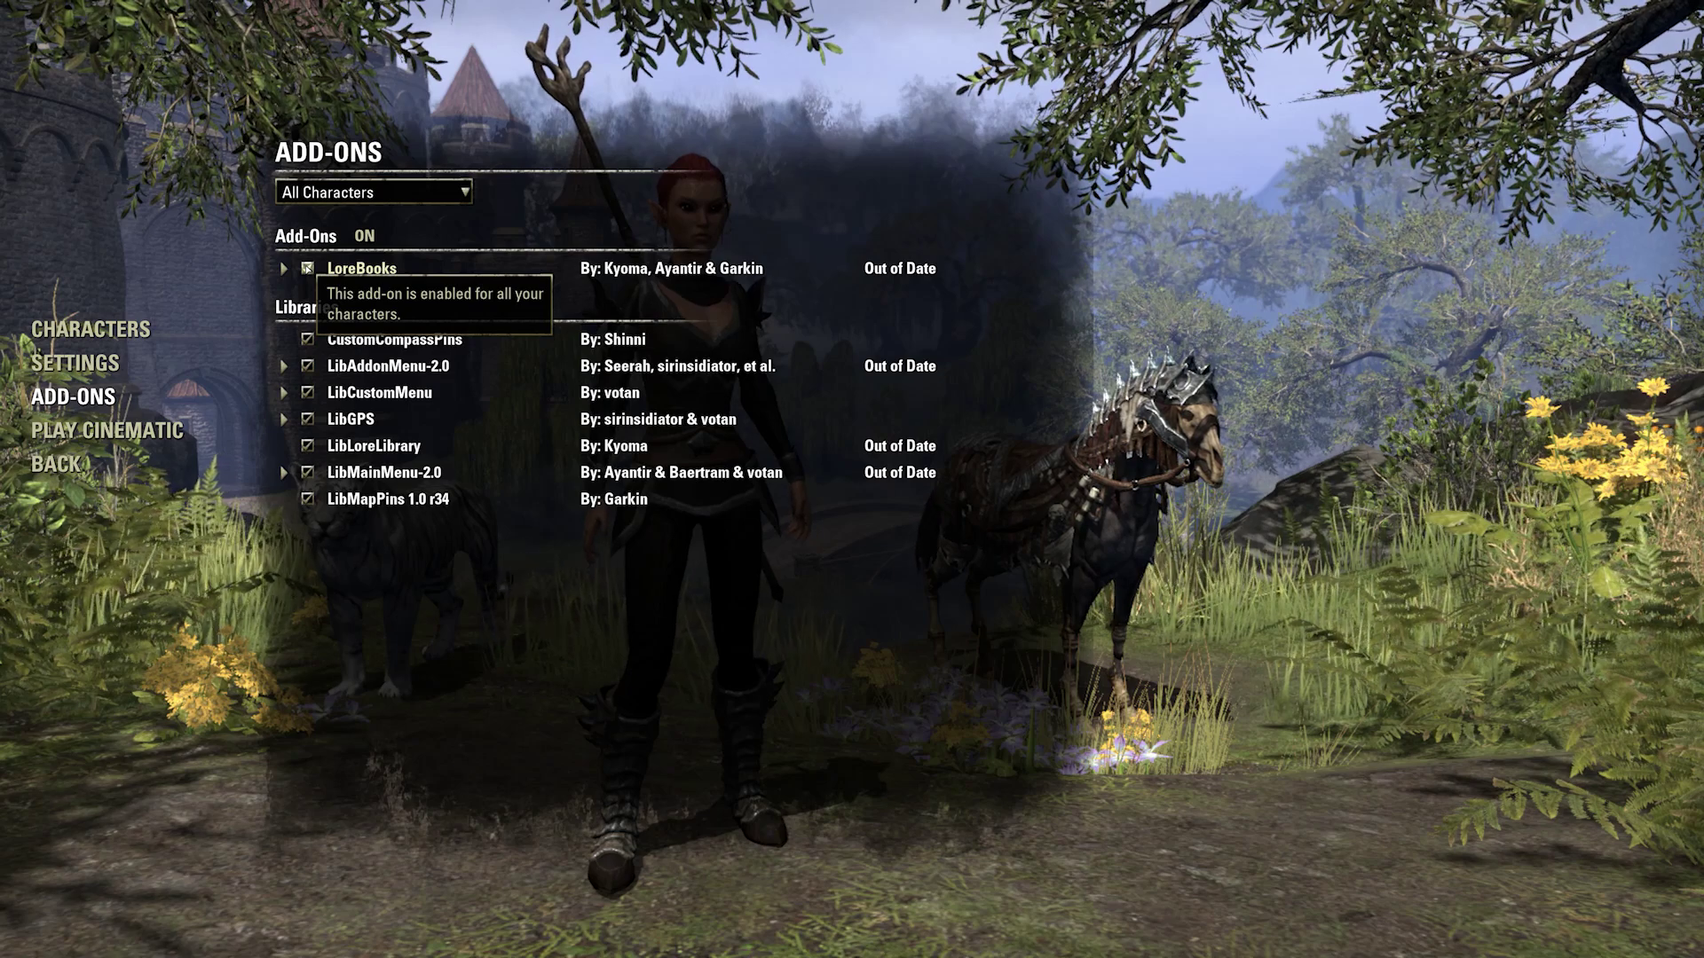
{"action": "left_click", "coordinate": [307, 267]}
{"action": "left_click", "coordinate": [307, 267]}
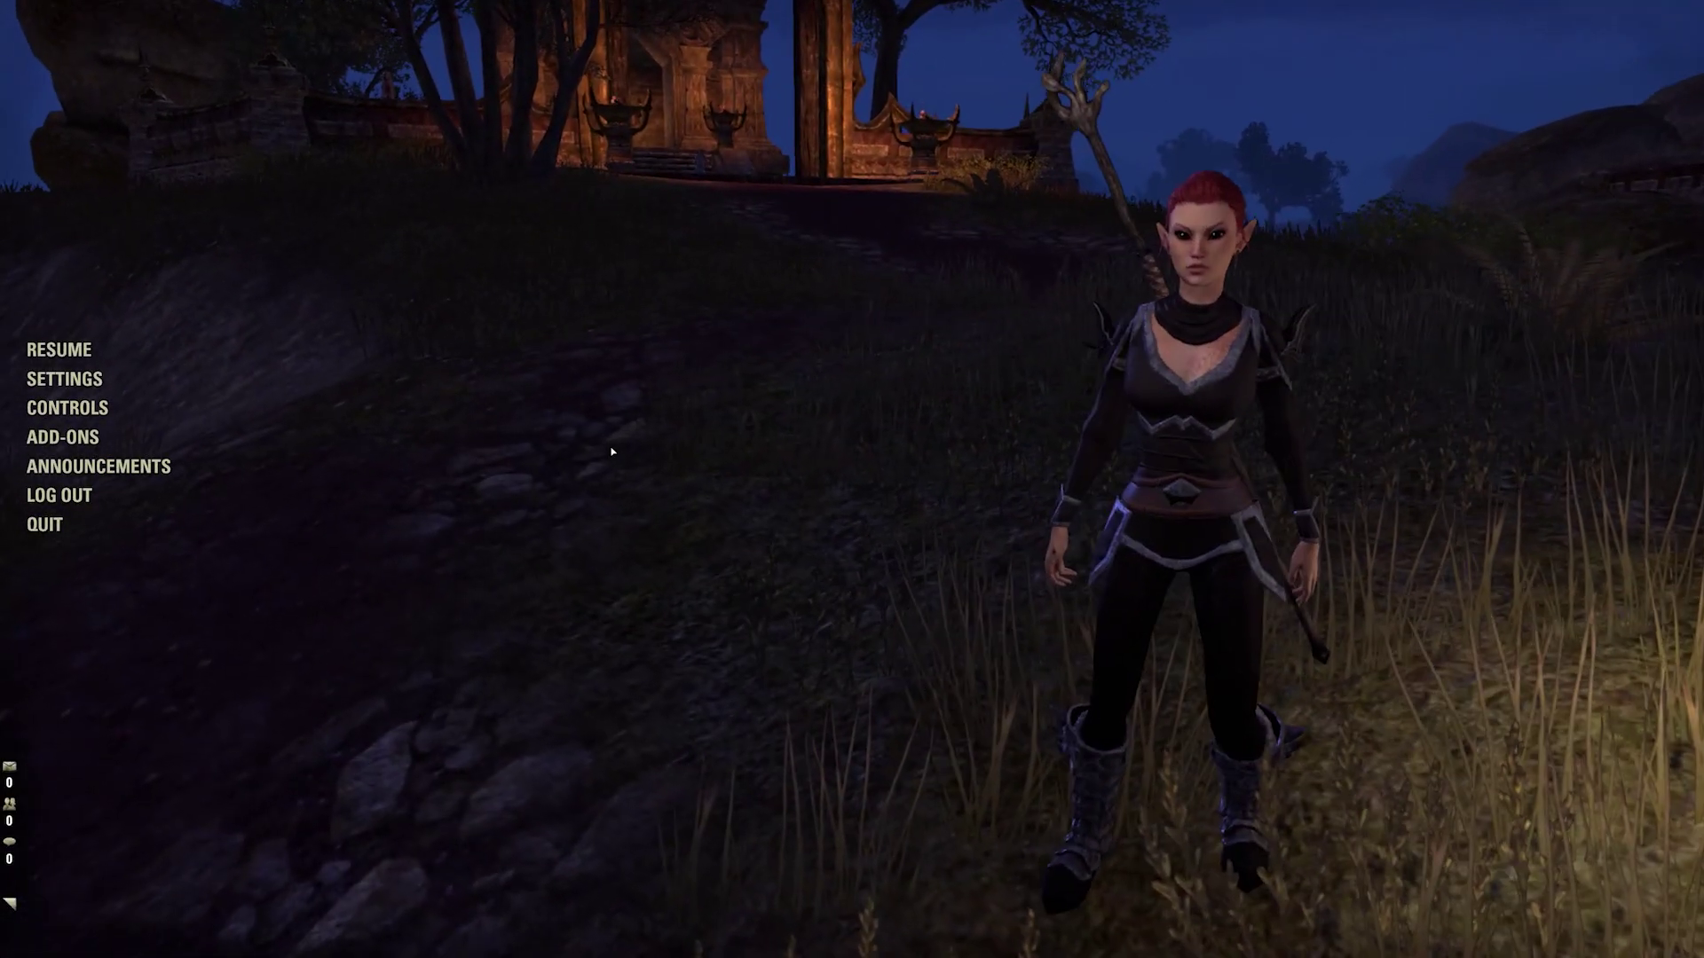
Step: Check LibGPS's in-game dependency error: missing LibMapPing, LibDebugLogger and LibChatMessage
{"action": "left_click", "coordinate": [80, 437]}
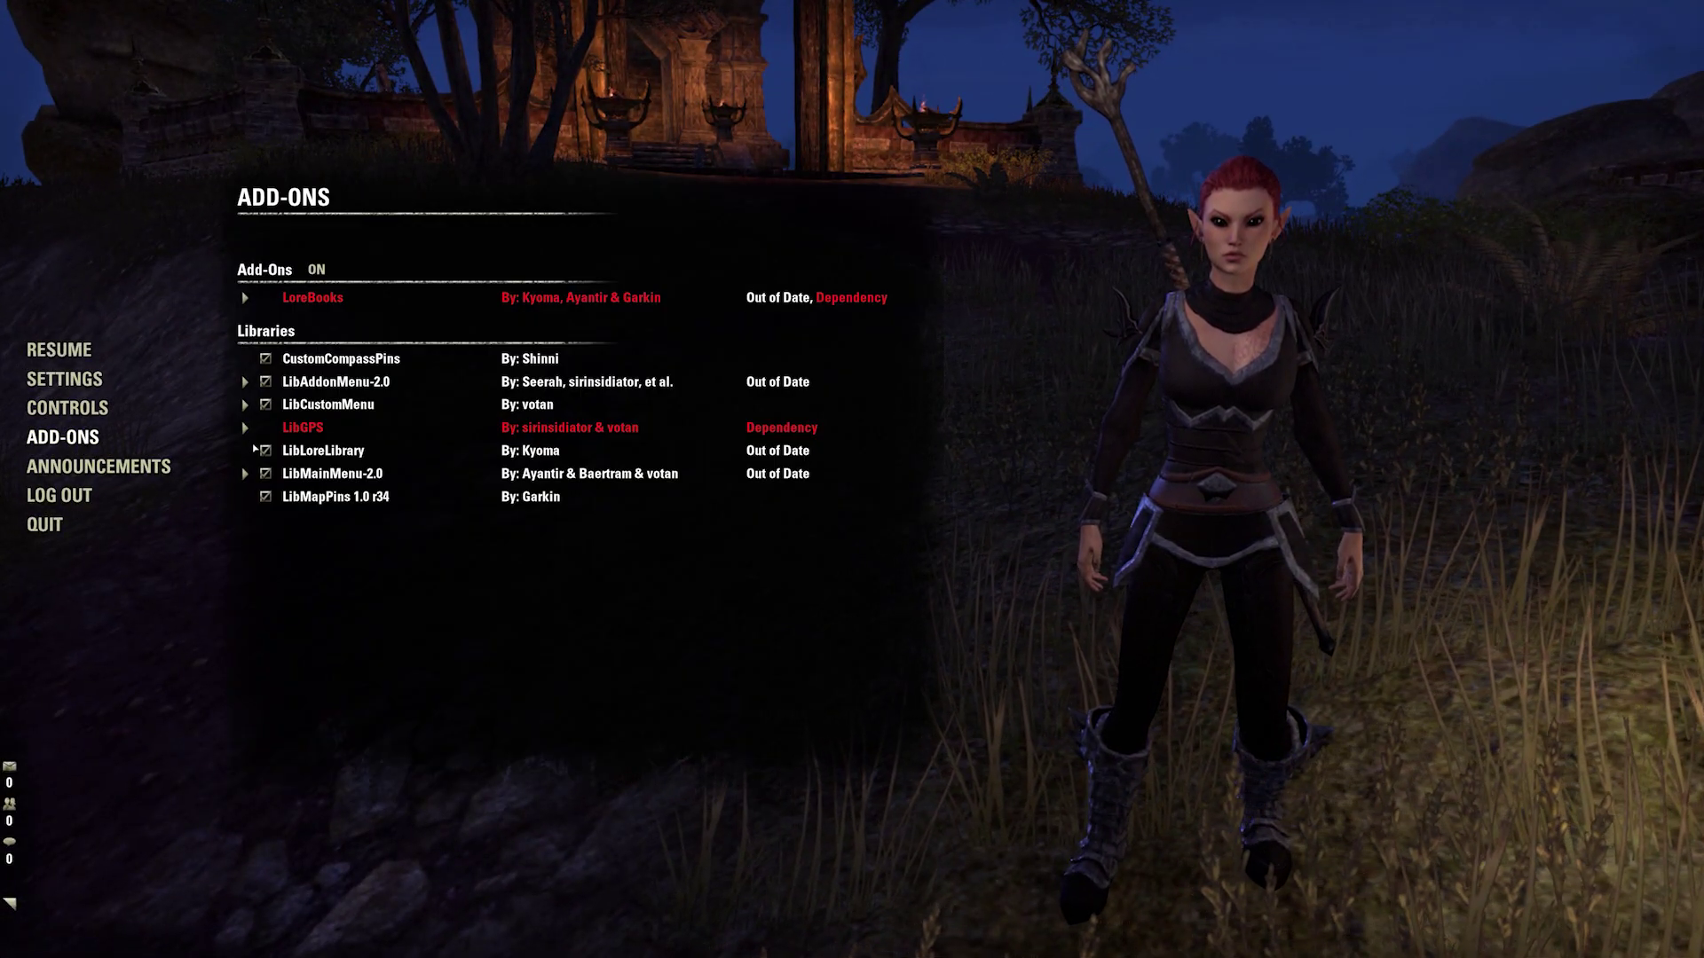
{"action": "left_click", "coordinate": [245, 428]}
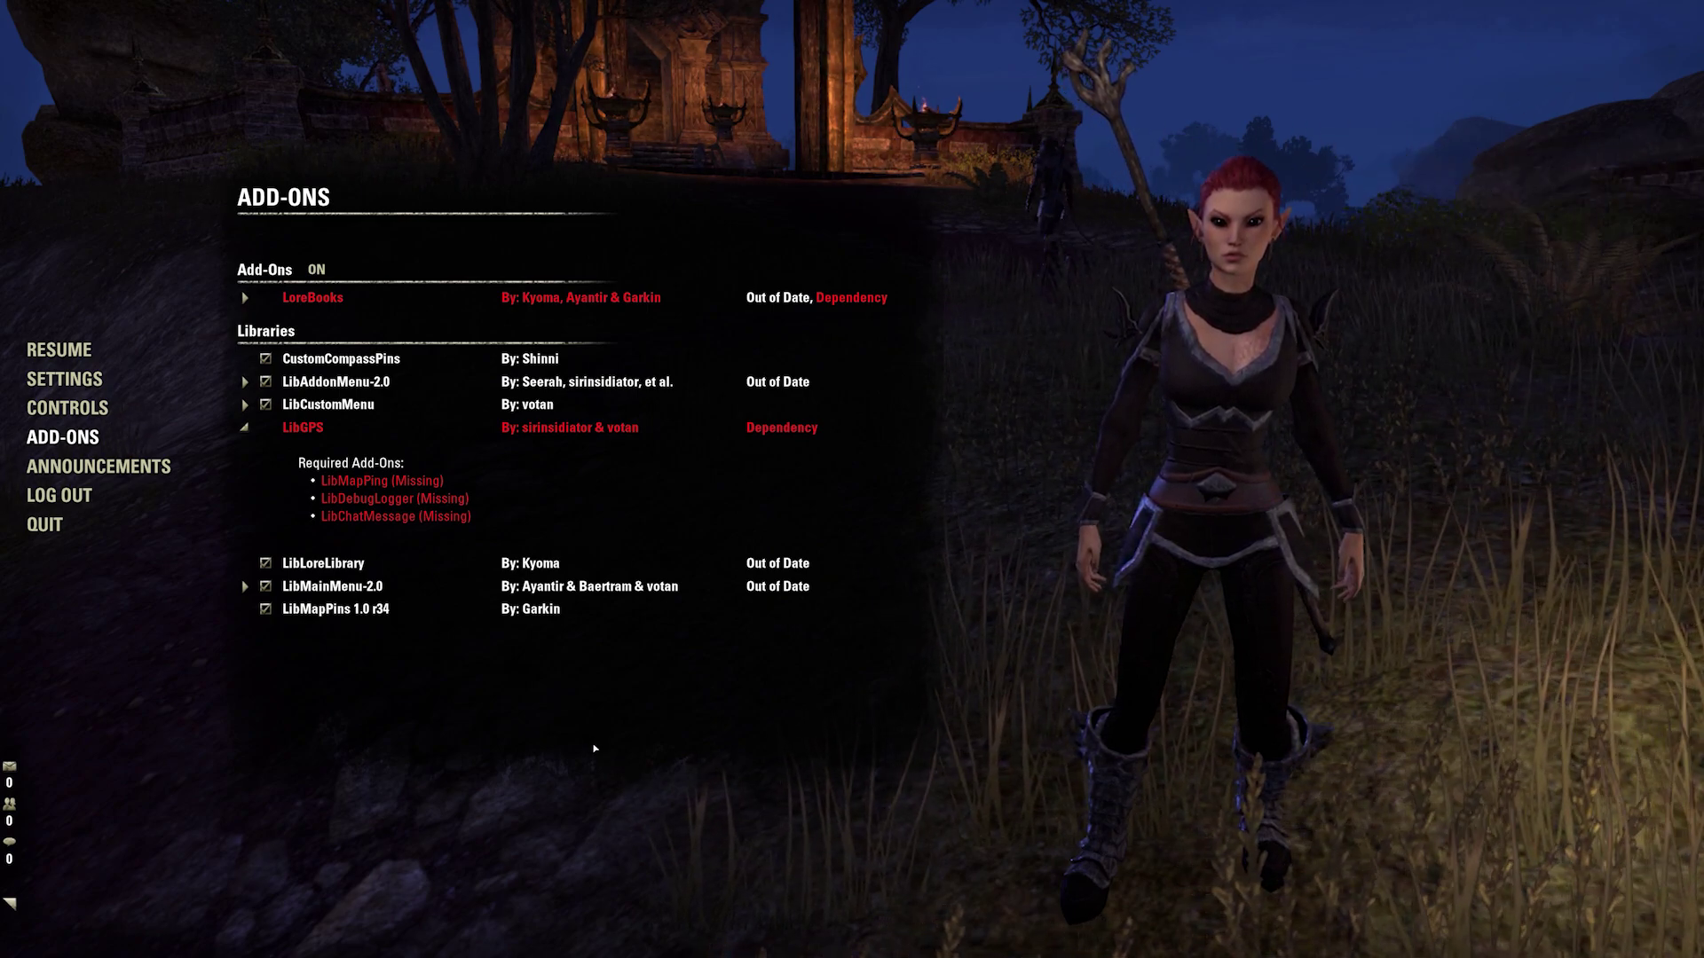
{"action": "key", "text": "Escape"}
{"action": "key", "text": "Escape"}
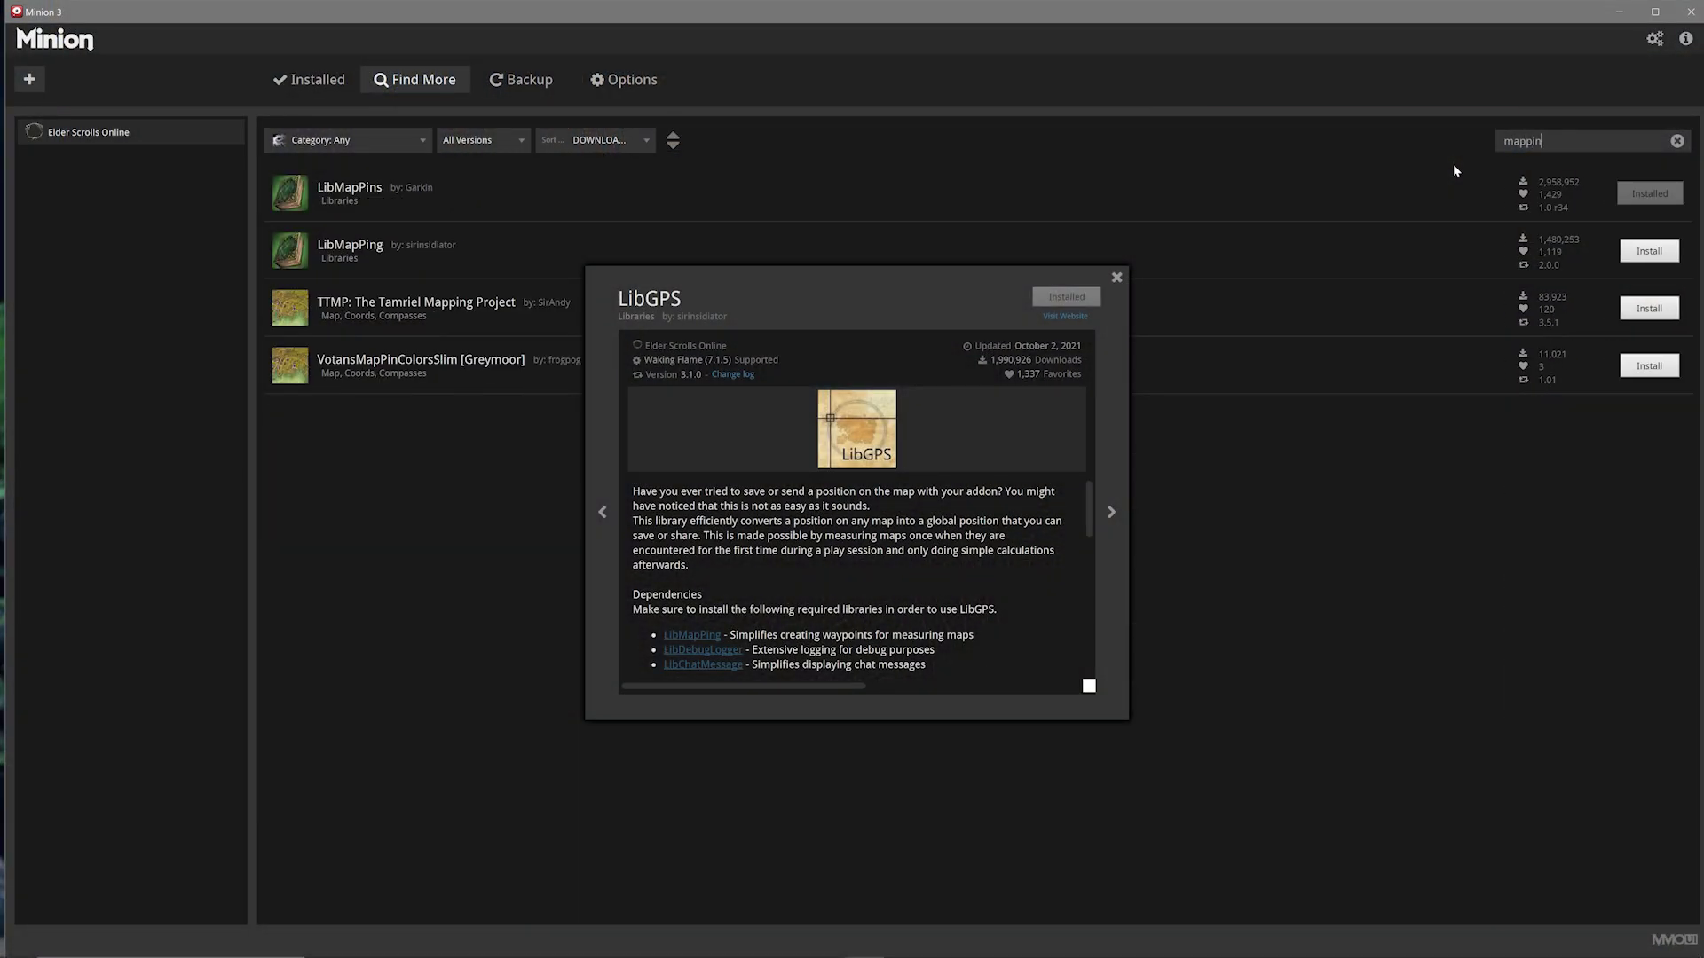
Step: Install LibMapPing, then search 'debug' and install LibDebugLogger
{"action": "left_click", "coordinate": [1651, 249]}
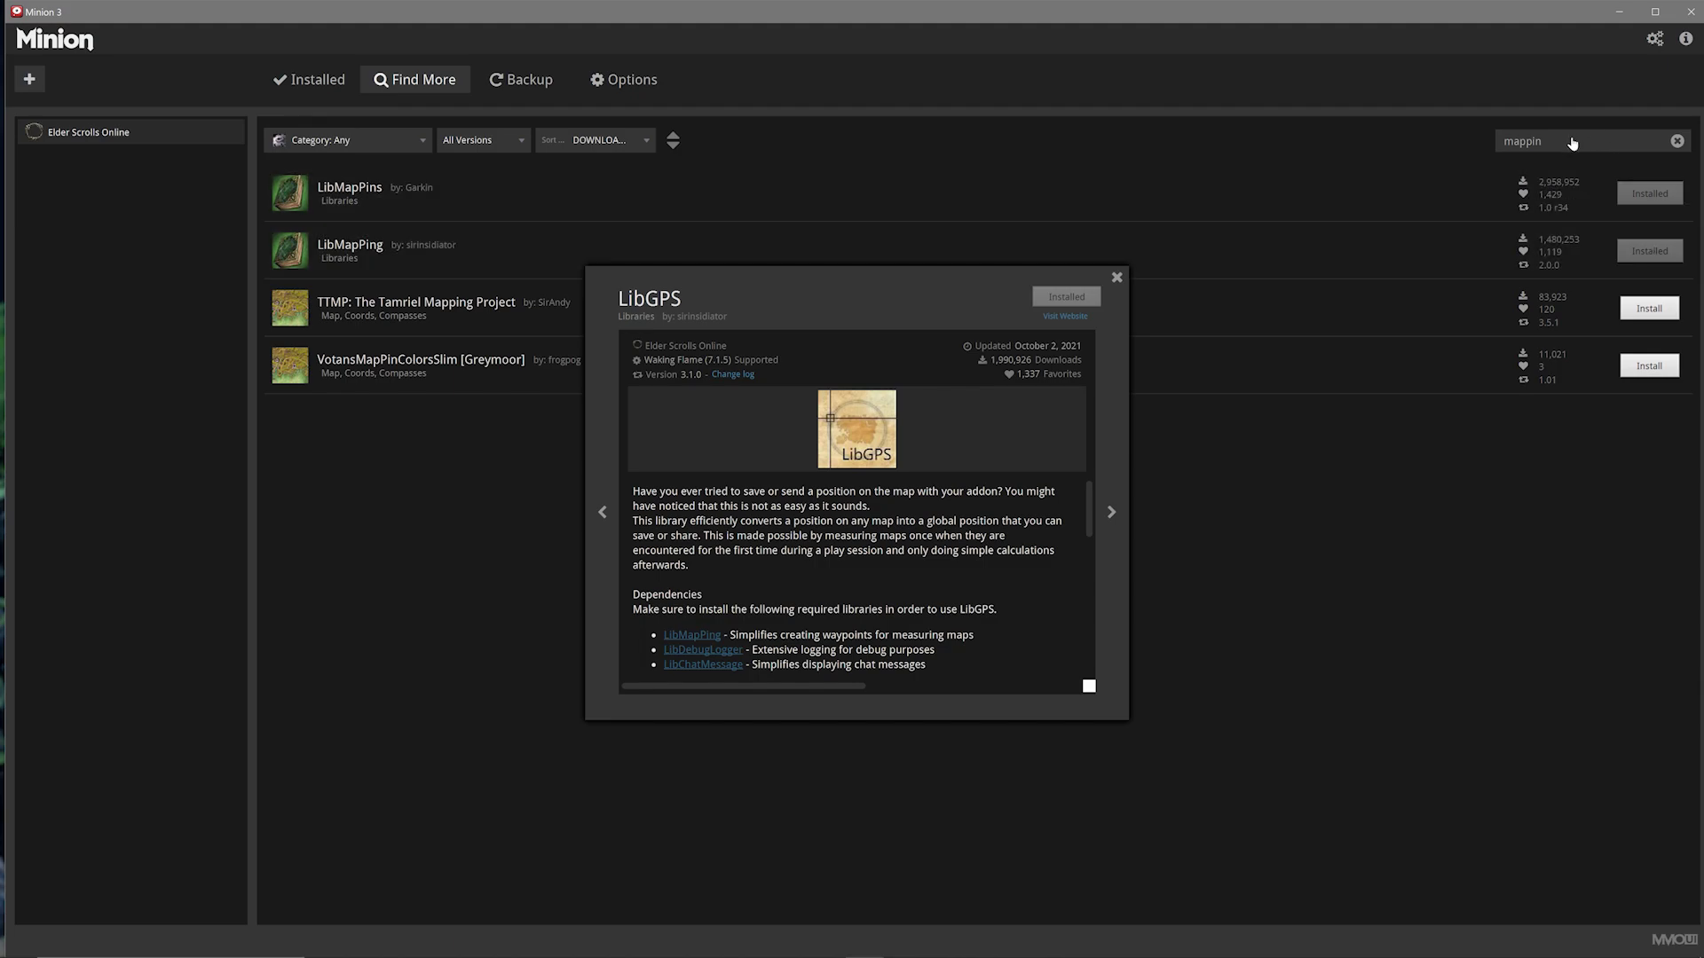
{"action": "type", "text": "debug"}
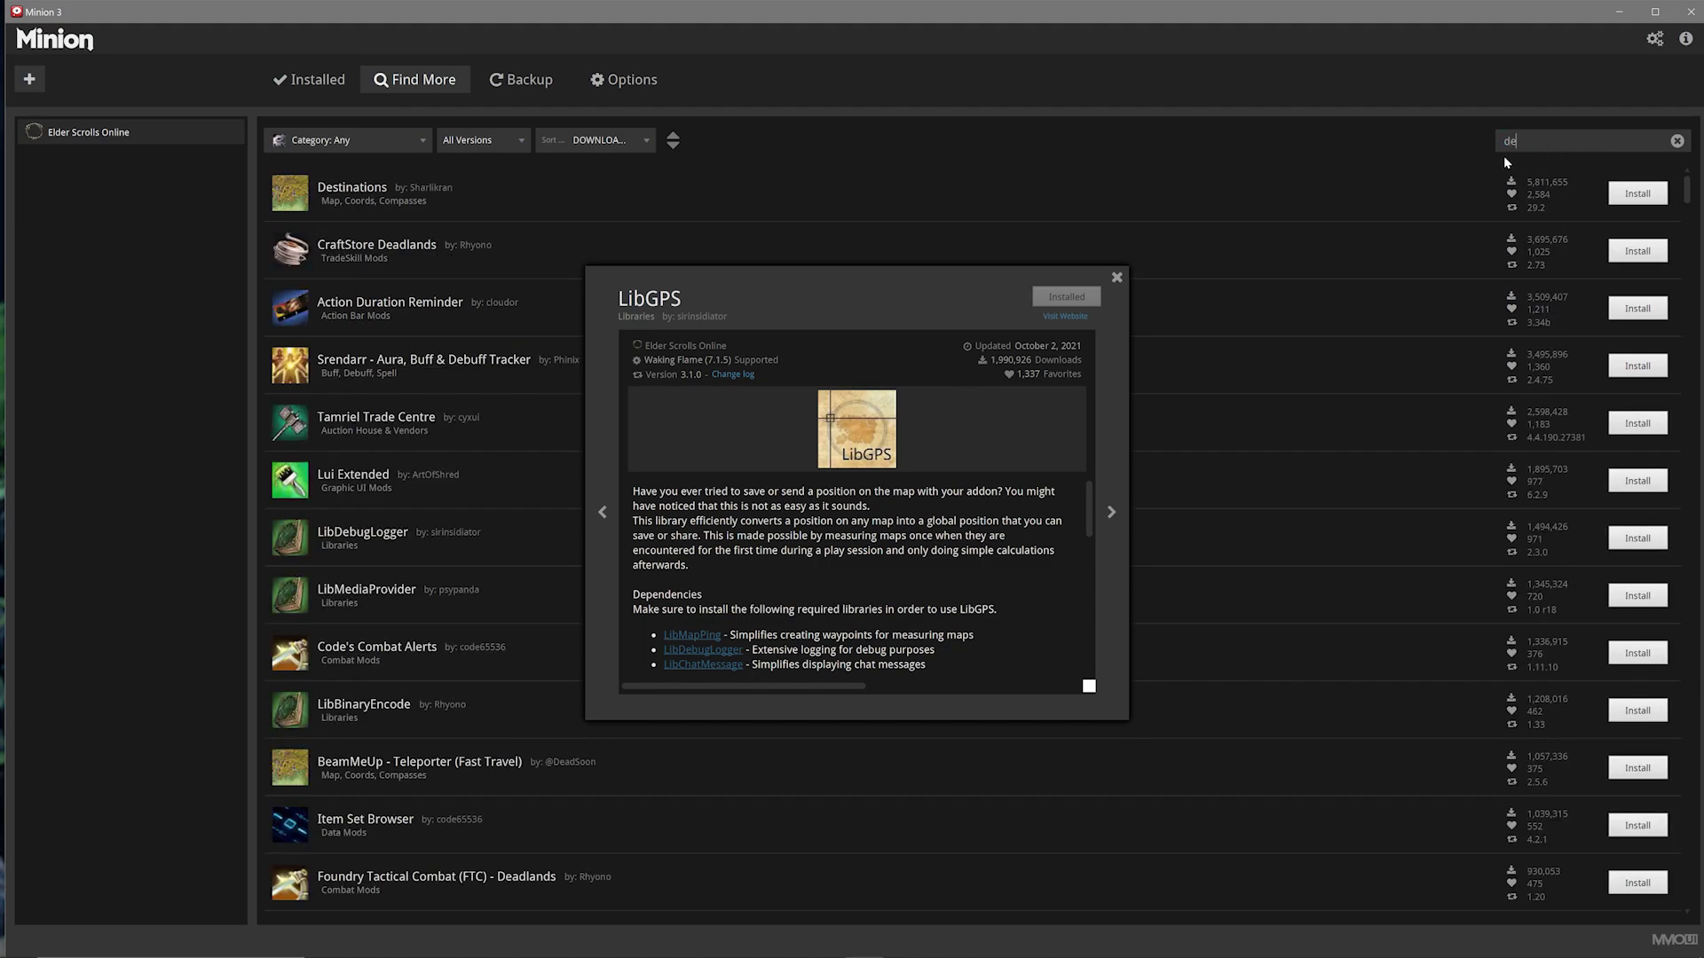
{"action": "left_click", "coordinate": [1649, 194]}
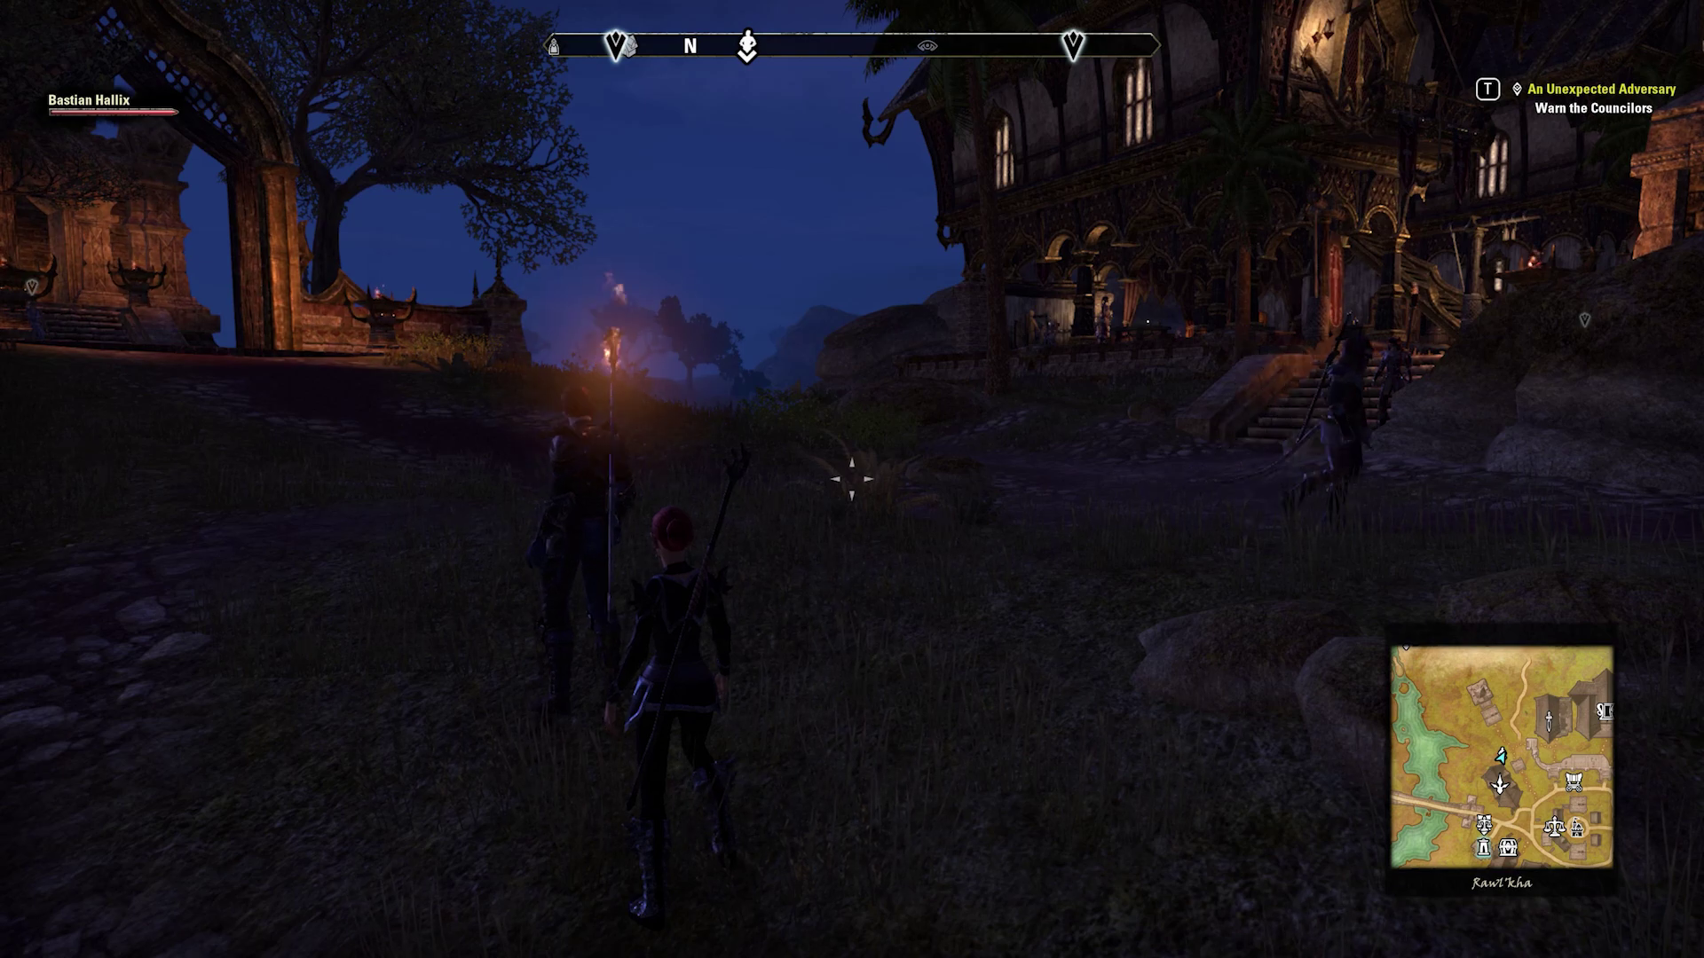
Step: In the game's add-ons list, expand LoreBooks to confirm its required libraries load without errors
{"action": "key", "text": "Escape"}
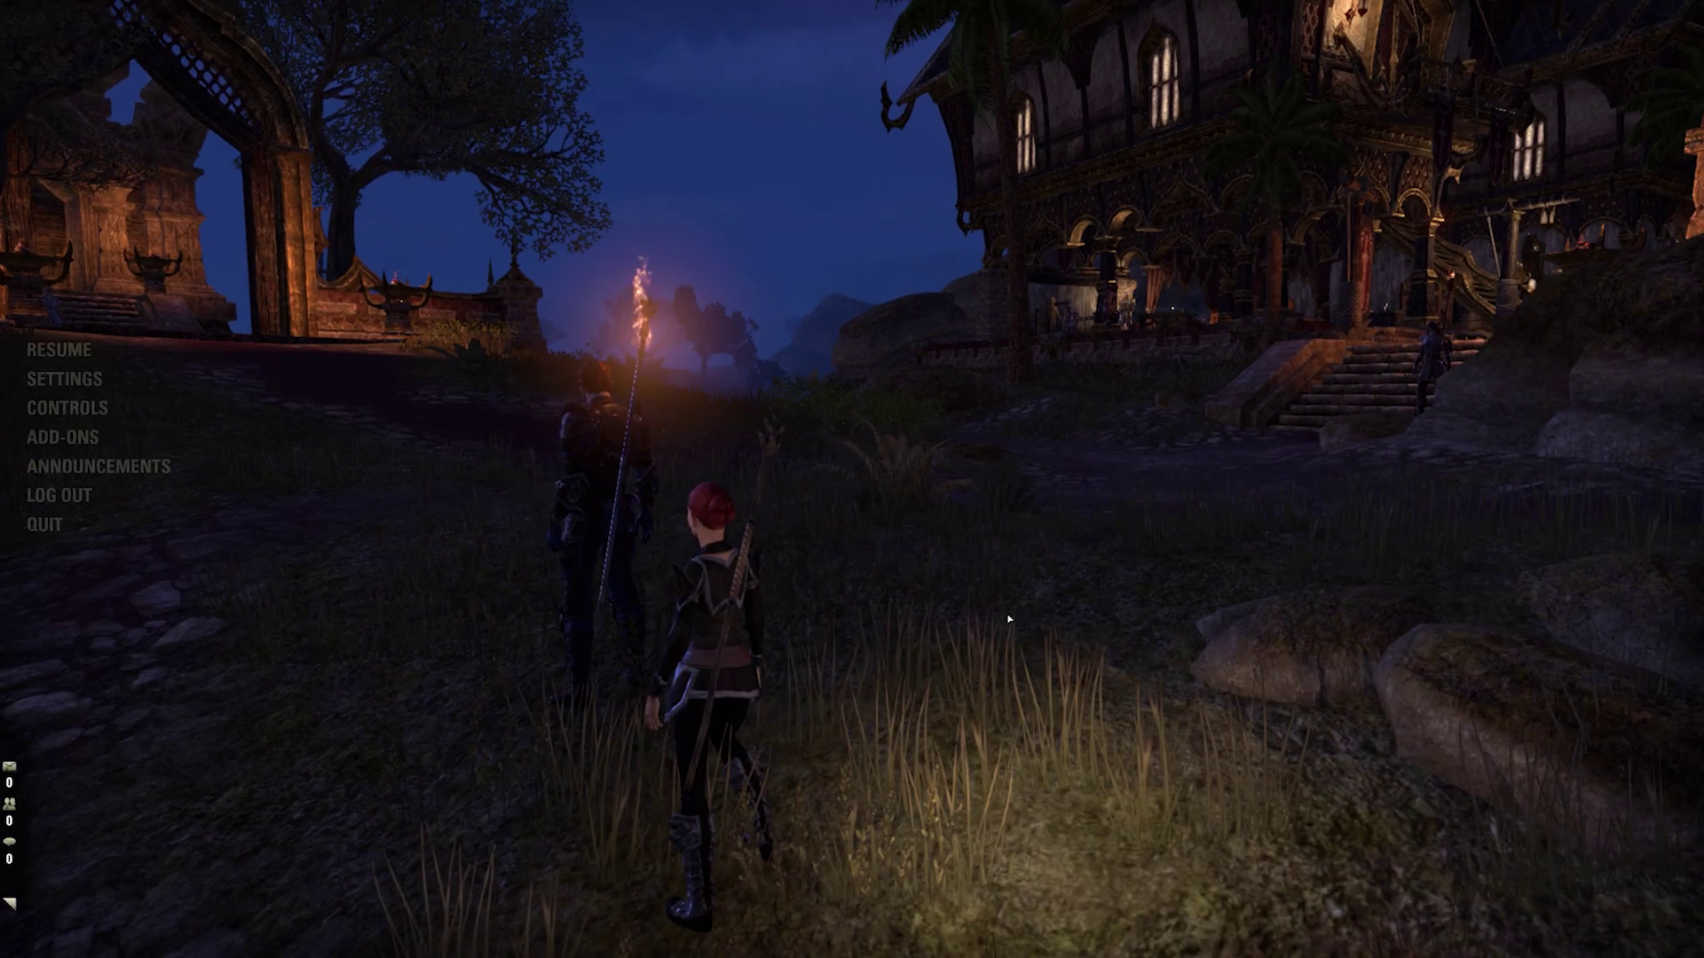
{"action": "left_click", "coordinate": [67, 437]}
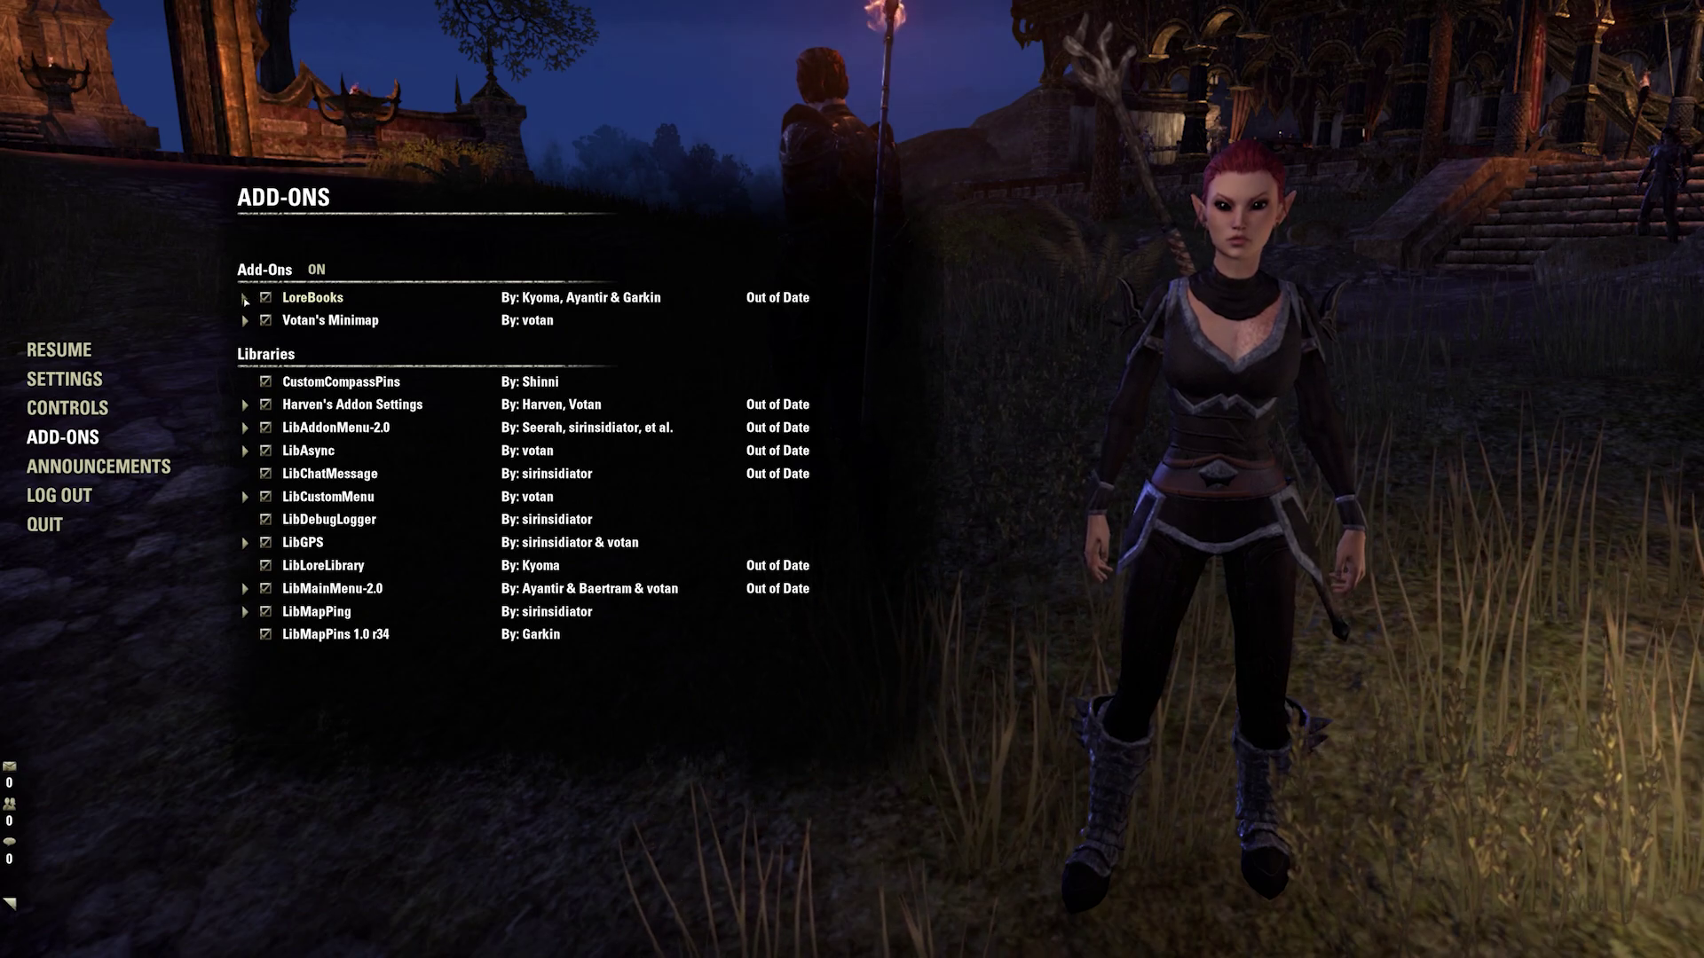
{"action": "left_click", "coordinate": [245, 299]}
{"action": "left_click", "coordinate": [245, 299]}
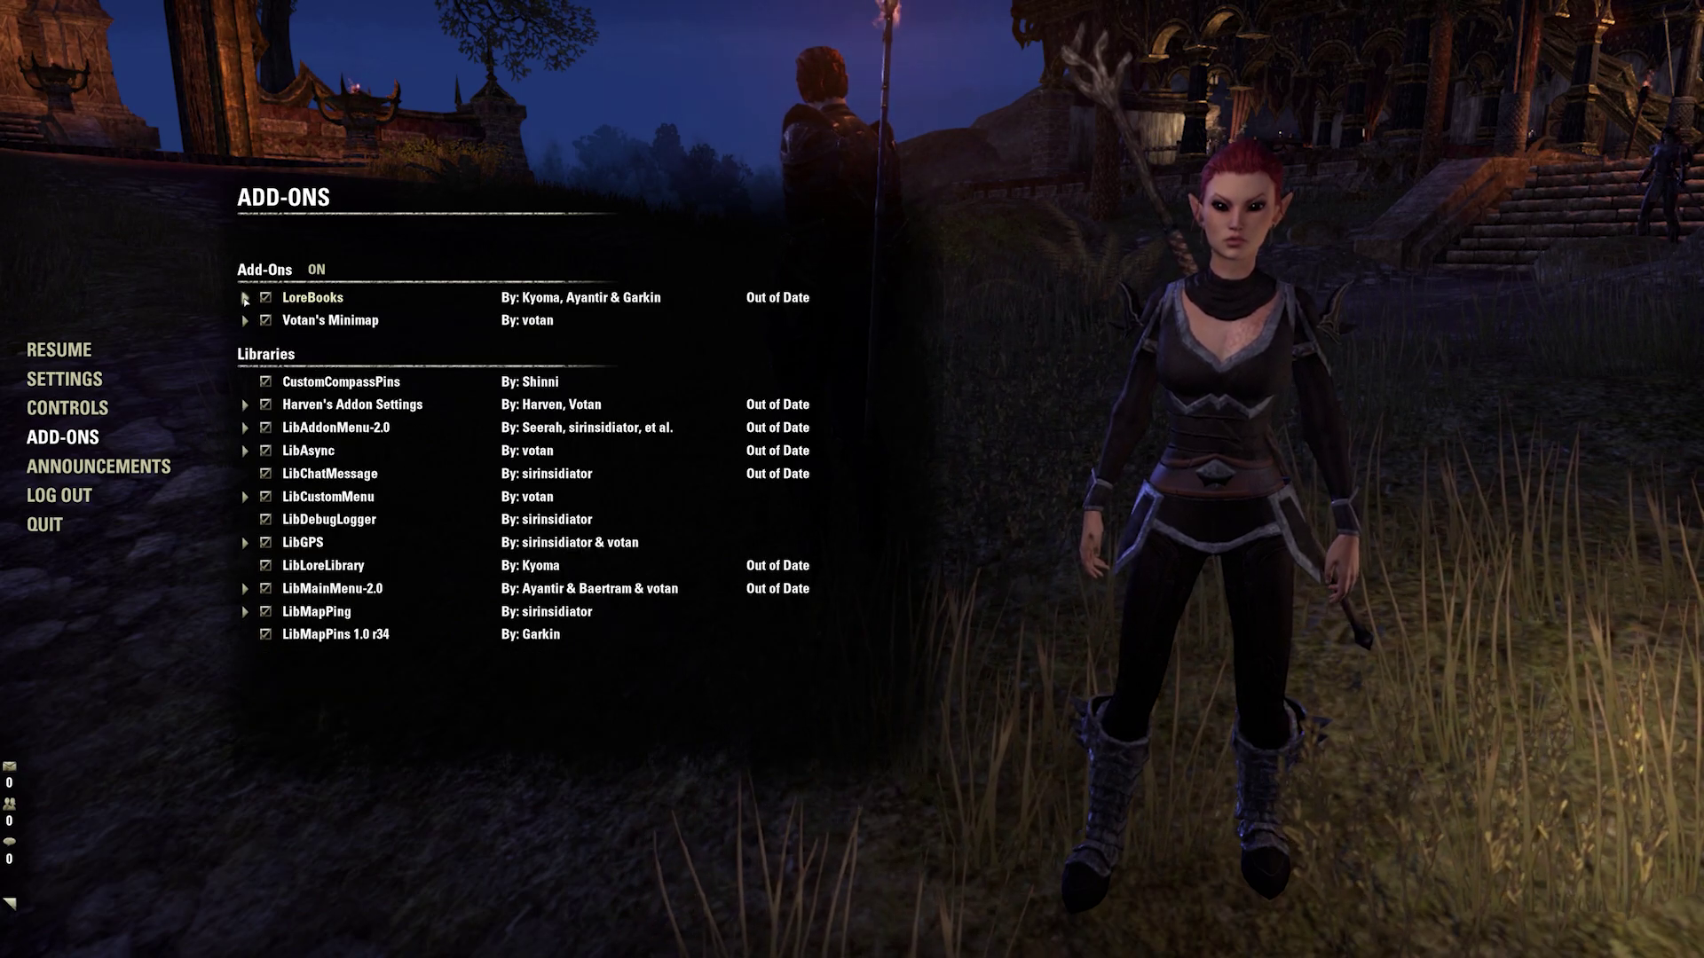
Step: Return to gameplay, run the character forward, and open the Rawl'kha zone map
{"action": "key", "text": "Escape"}
{"action": "key", "text": "w"}
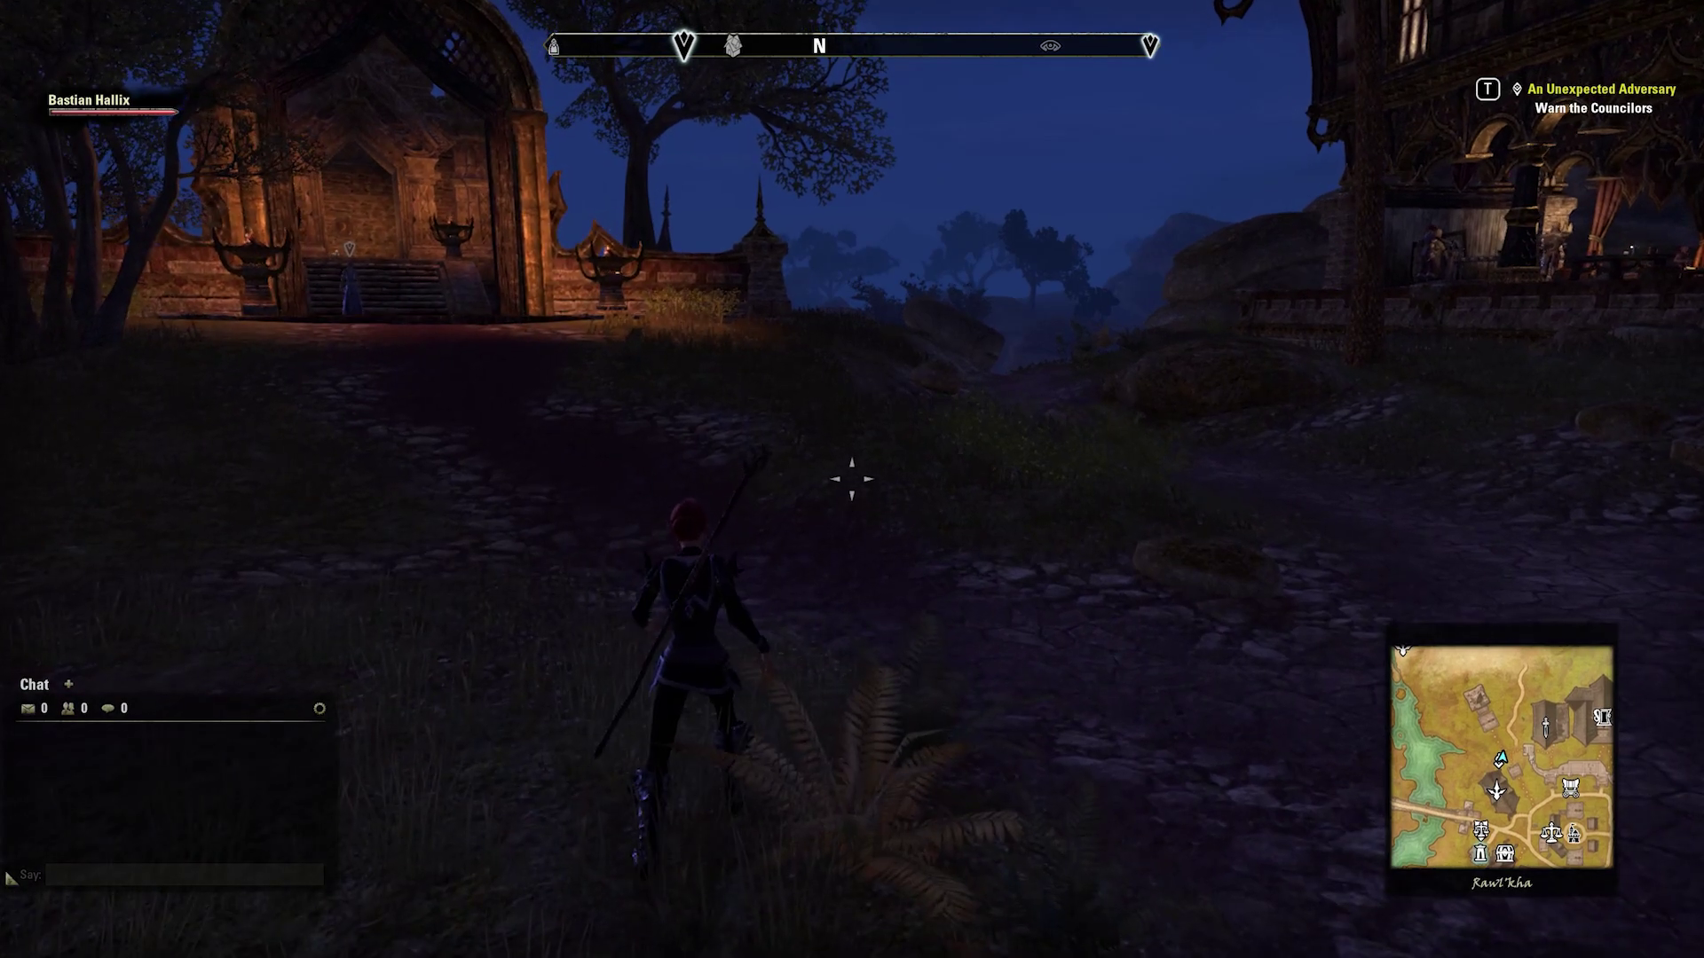
{"action": "key", "text": "m"}
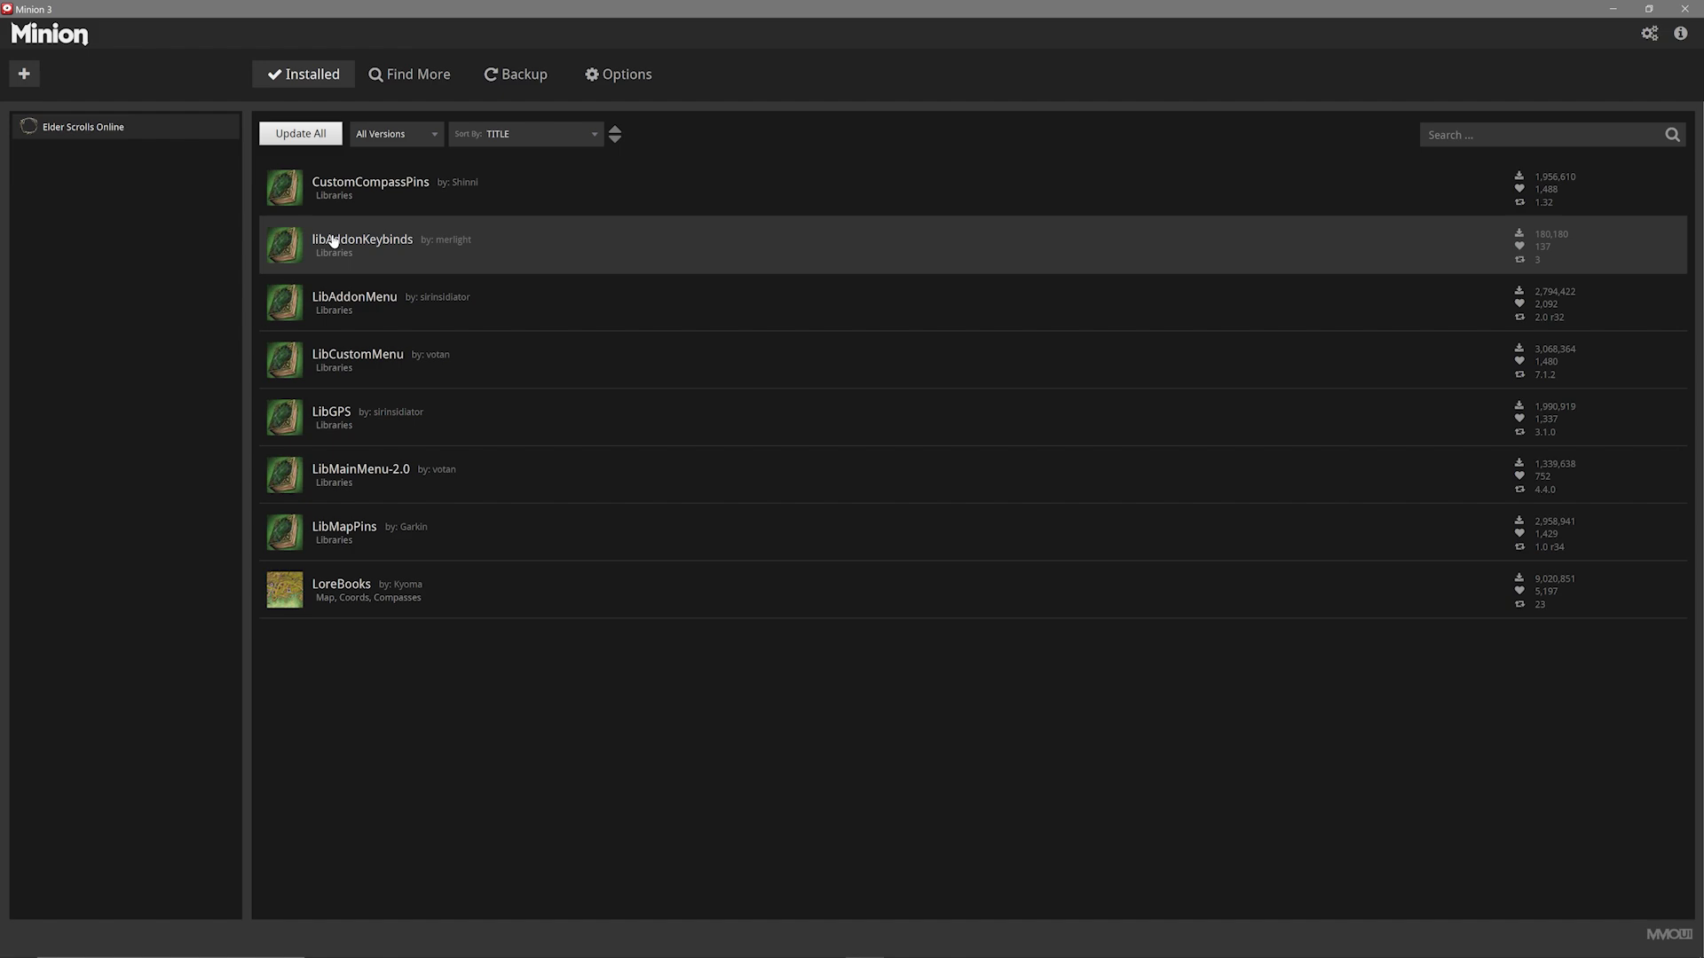
Step: Uninstall libAddonKeybinds from Minion's Installed list and confirm the deletion
{"action": "right_click", "coordinate": [332, 241]}
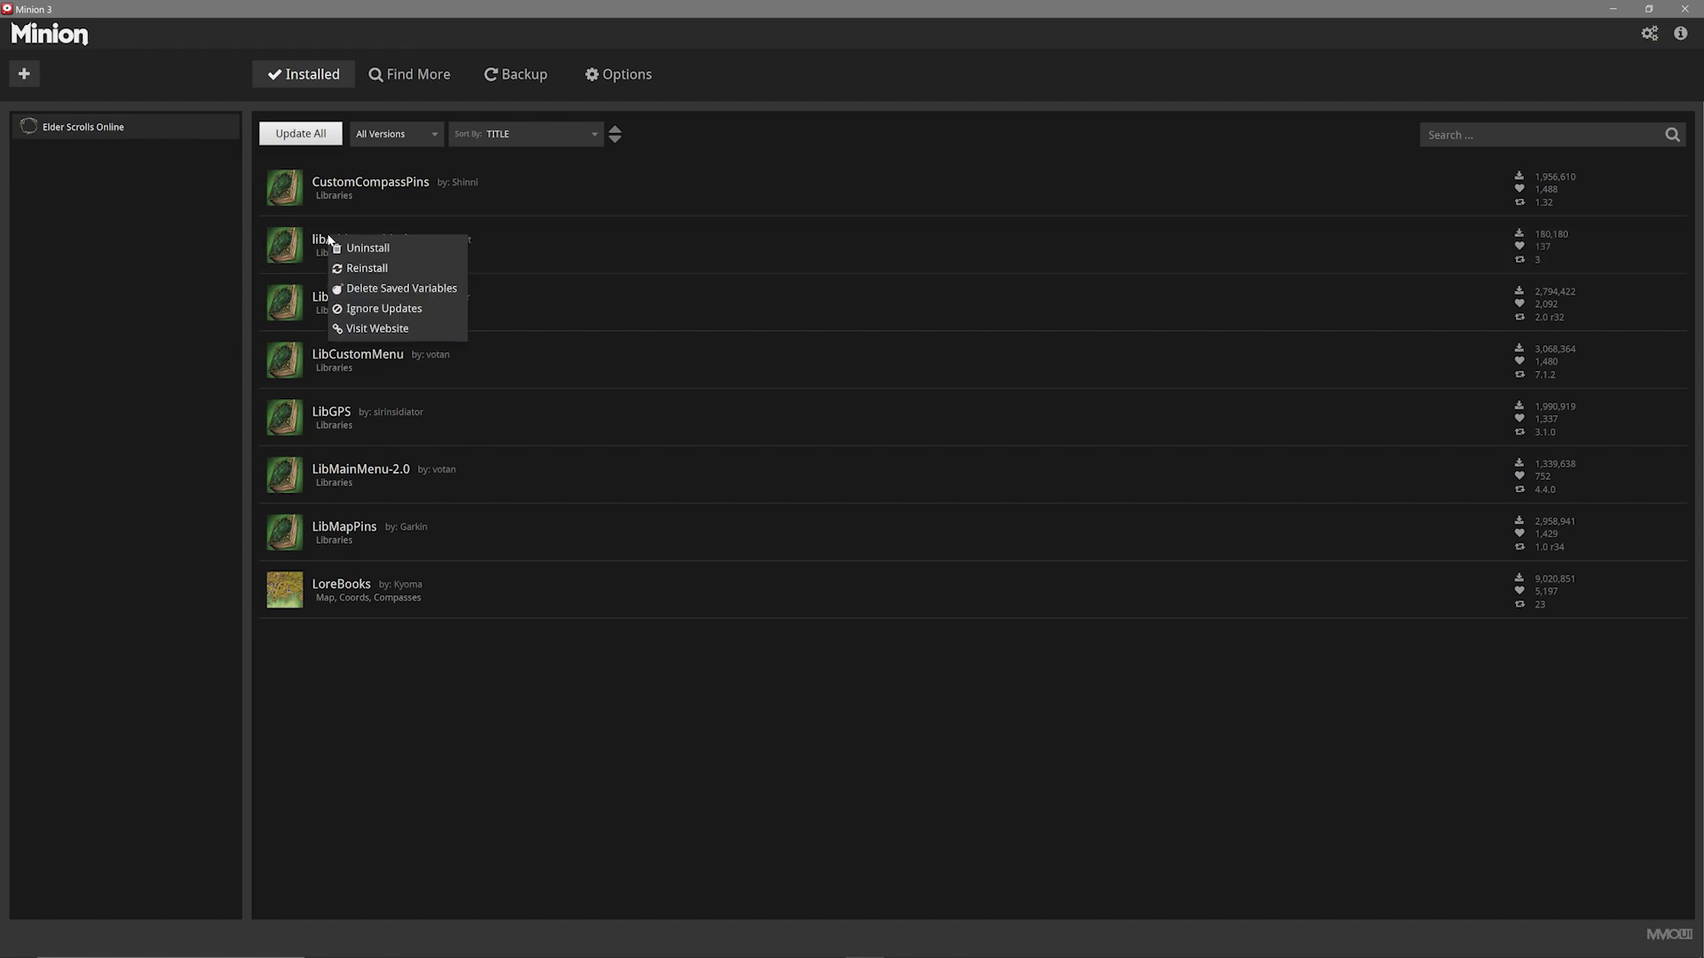
{"action": "left_click", "coordinate": [377, 251]}
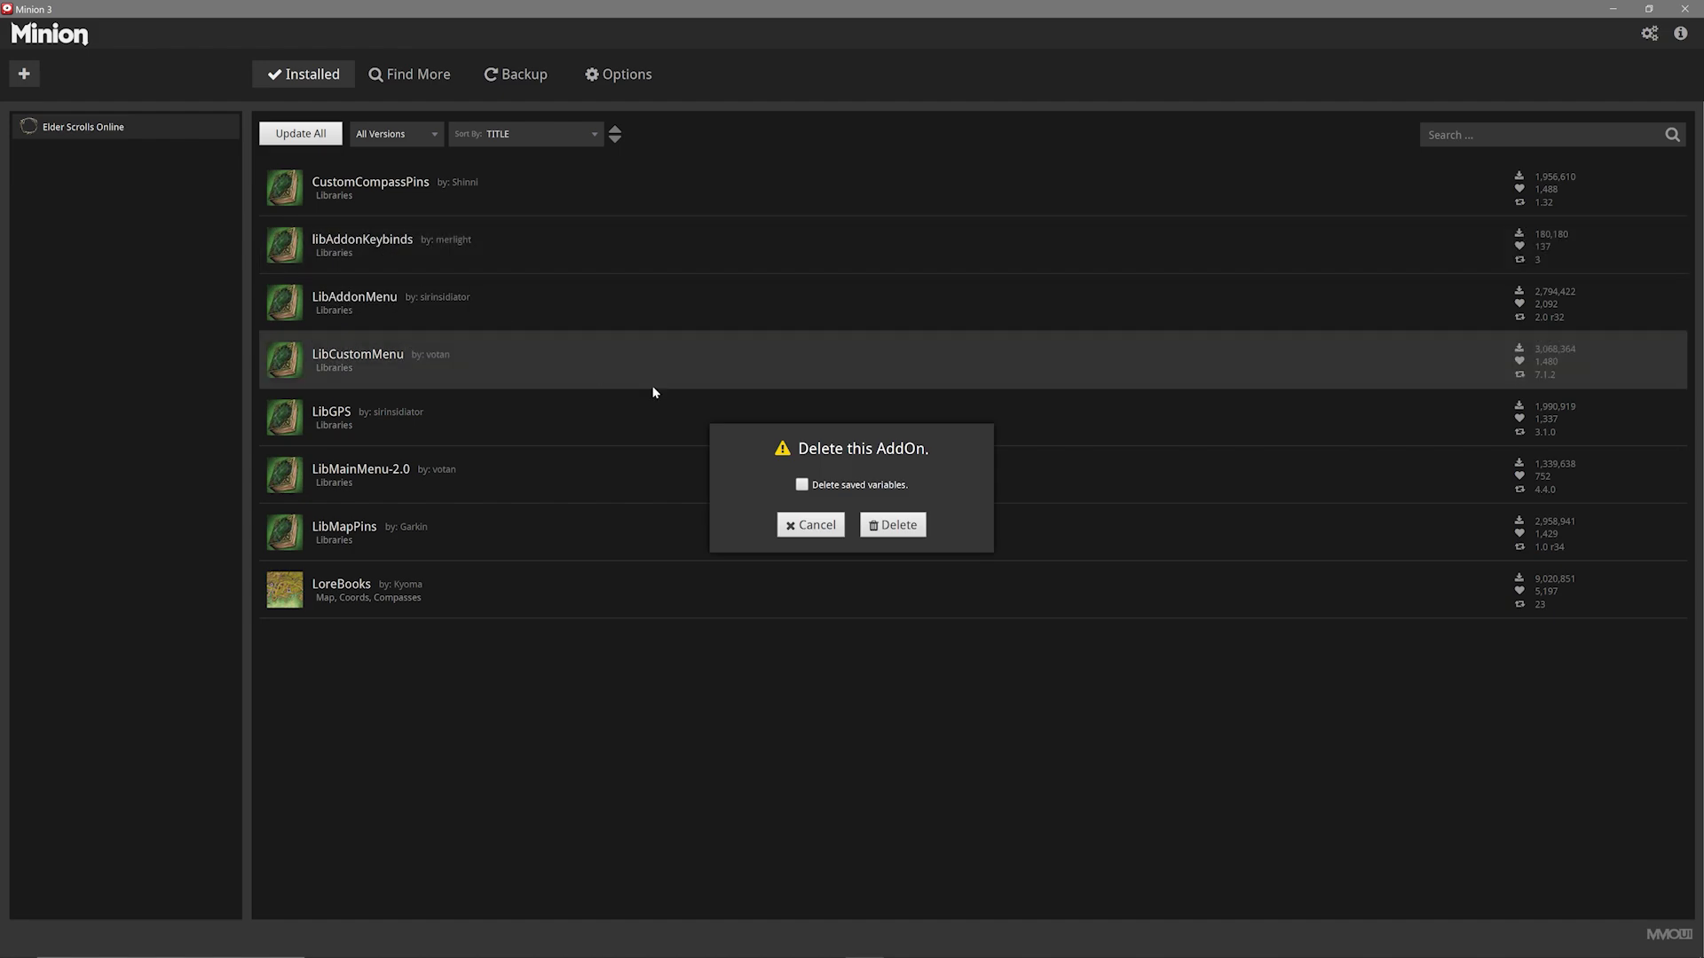
{"action": "left_click", "coordinate": [896, 525]}
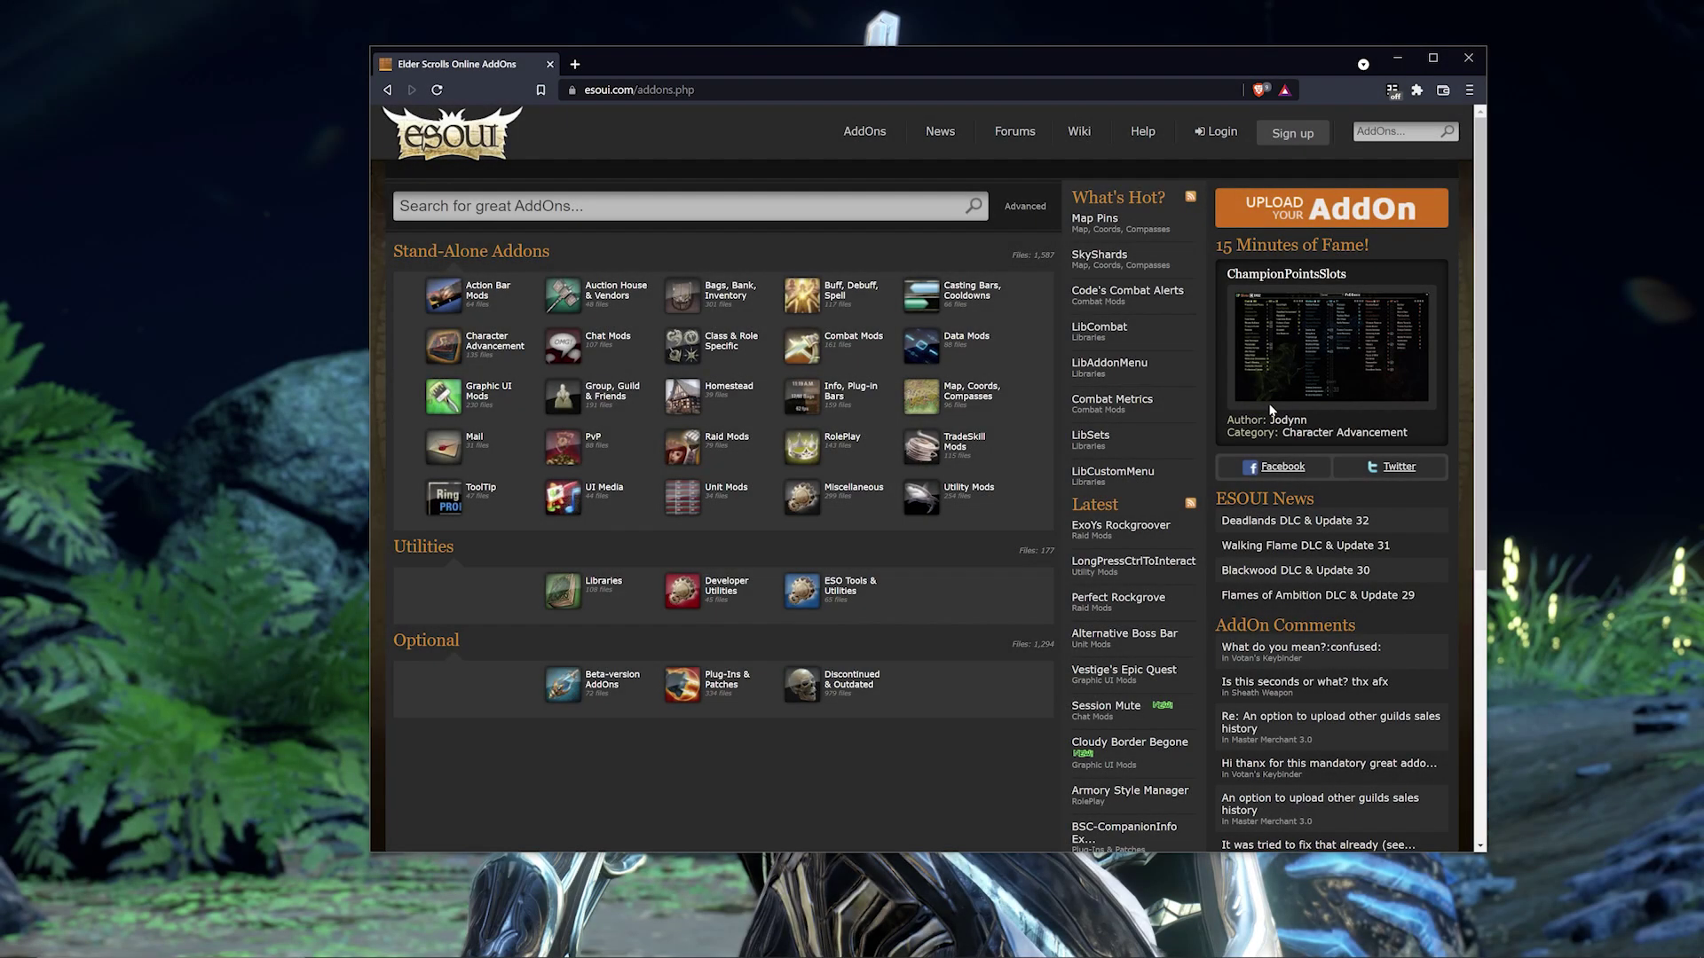
Step: From the esoui.com download page, open the Install FAQ entry 'How do I install an AddOn?'
{"action": "scroll", "coordinate": [1271, 410], "scroll_direction": "down", "scroll_amount": 1}
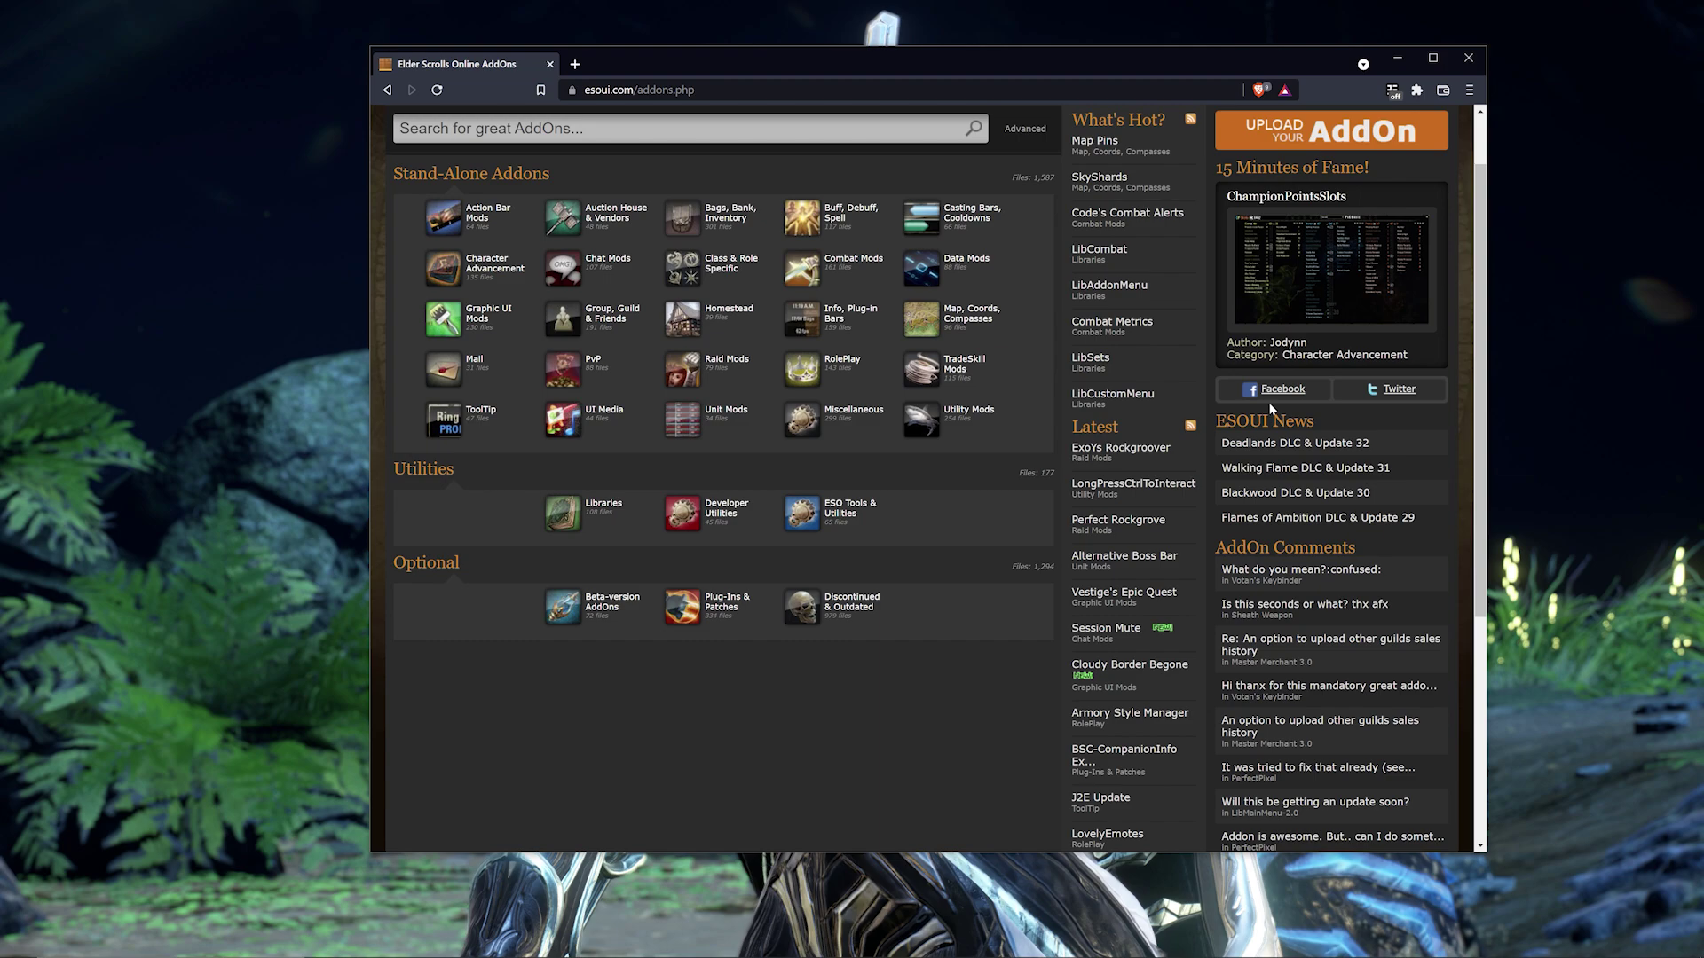
{"action": "scroll", "coordinate": [1271, 410], "scroll_direction": "down", "scroll_amount": 1}
{"action": "scroll", "coordinate": [1260, 404], "scroll_direction": "up", "scroll_amount": 2}
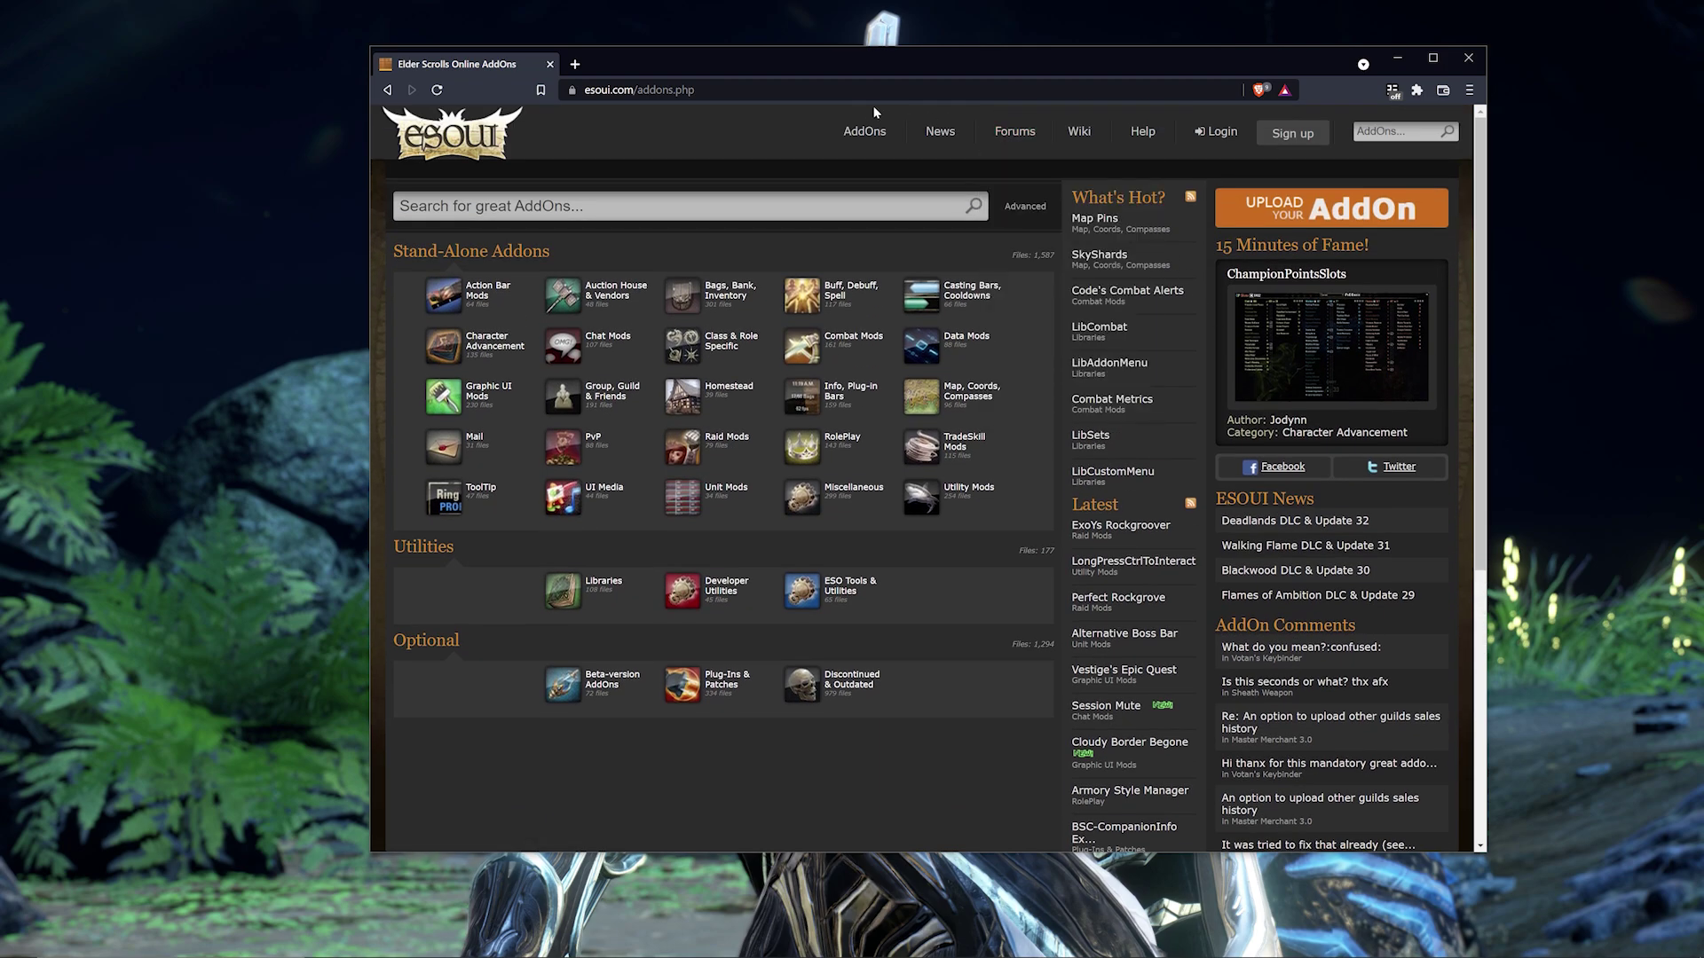
{"action": "mouse_move", "coordinate": [865, 131]}
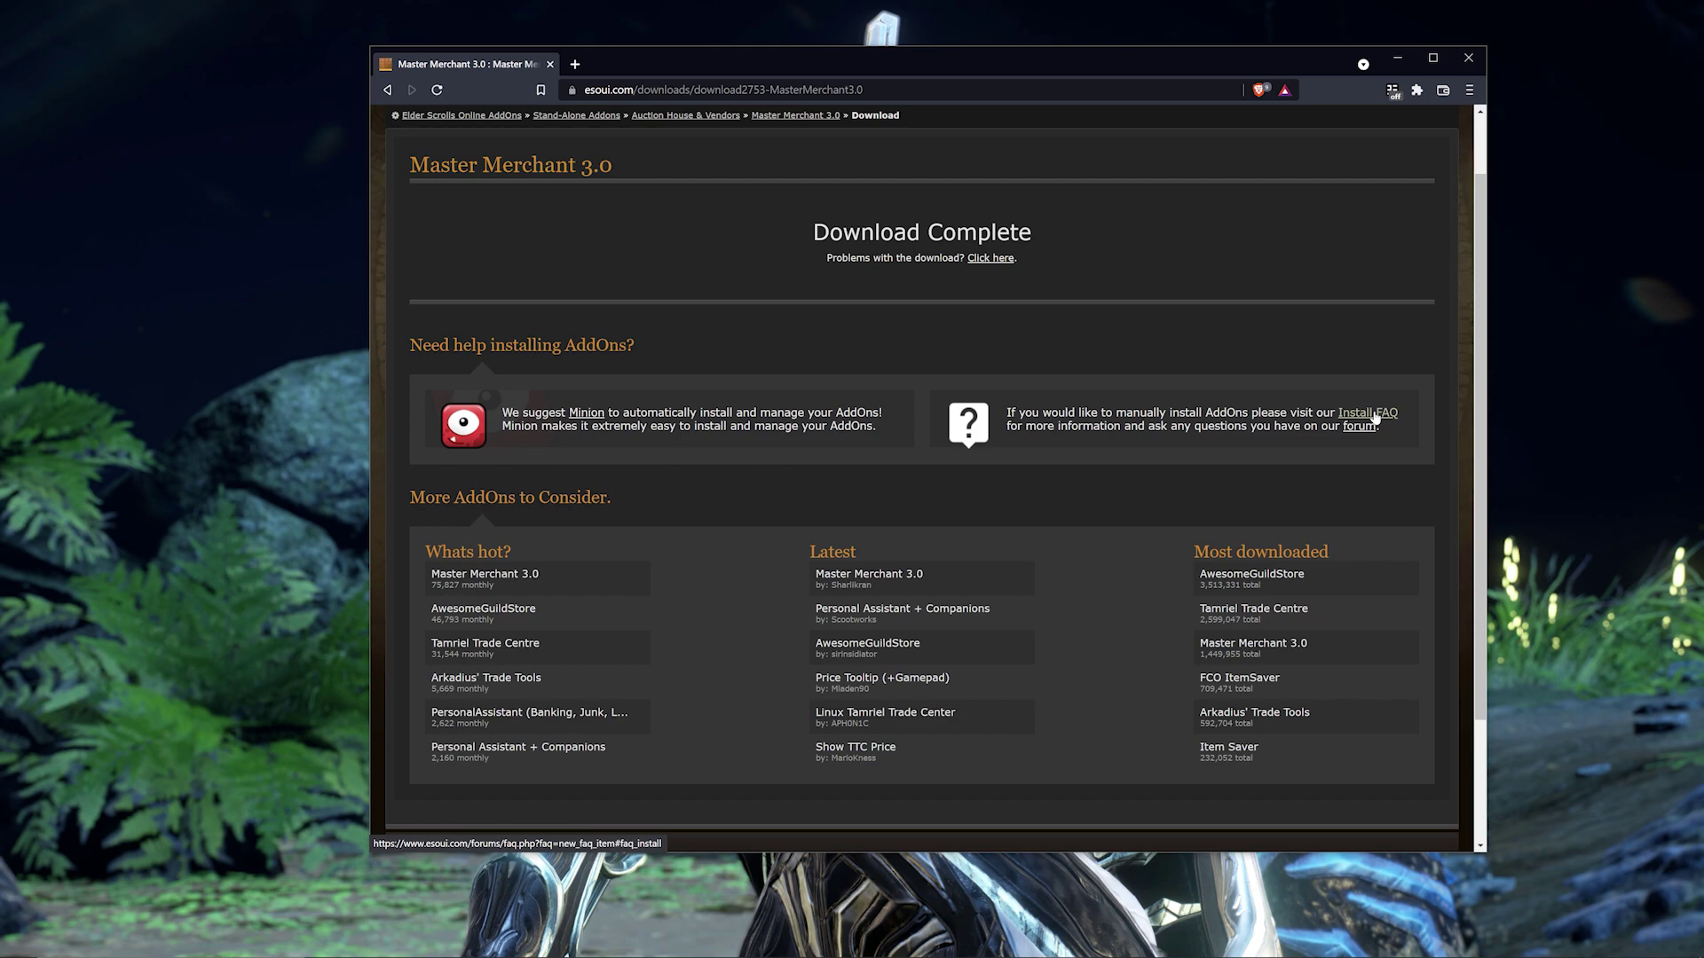
{"action": "left_click", "coordinate": [1374, 418]}
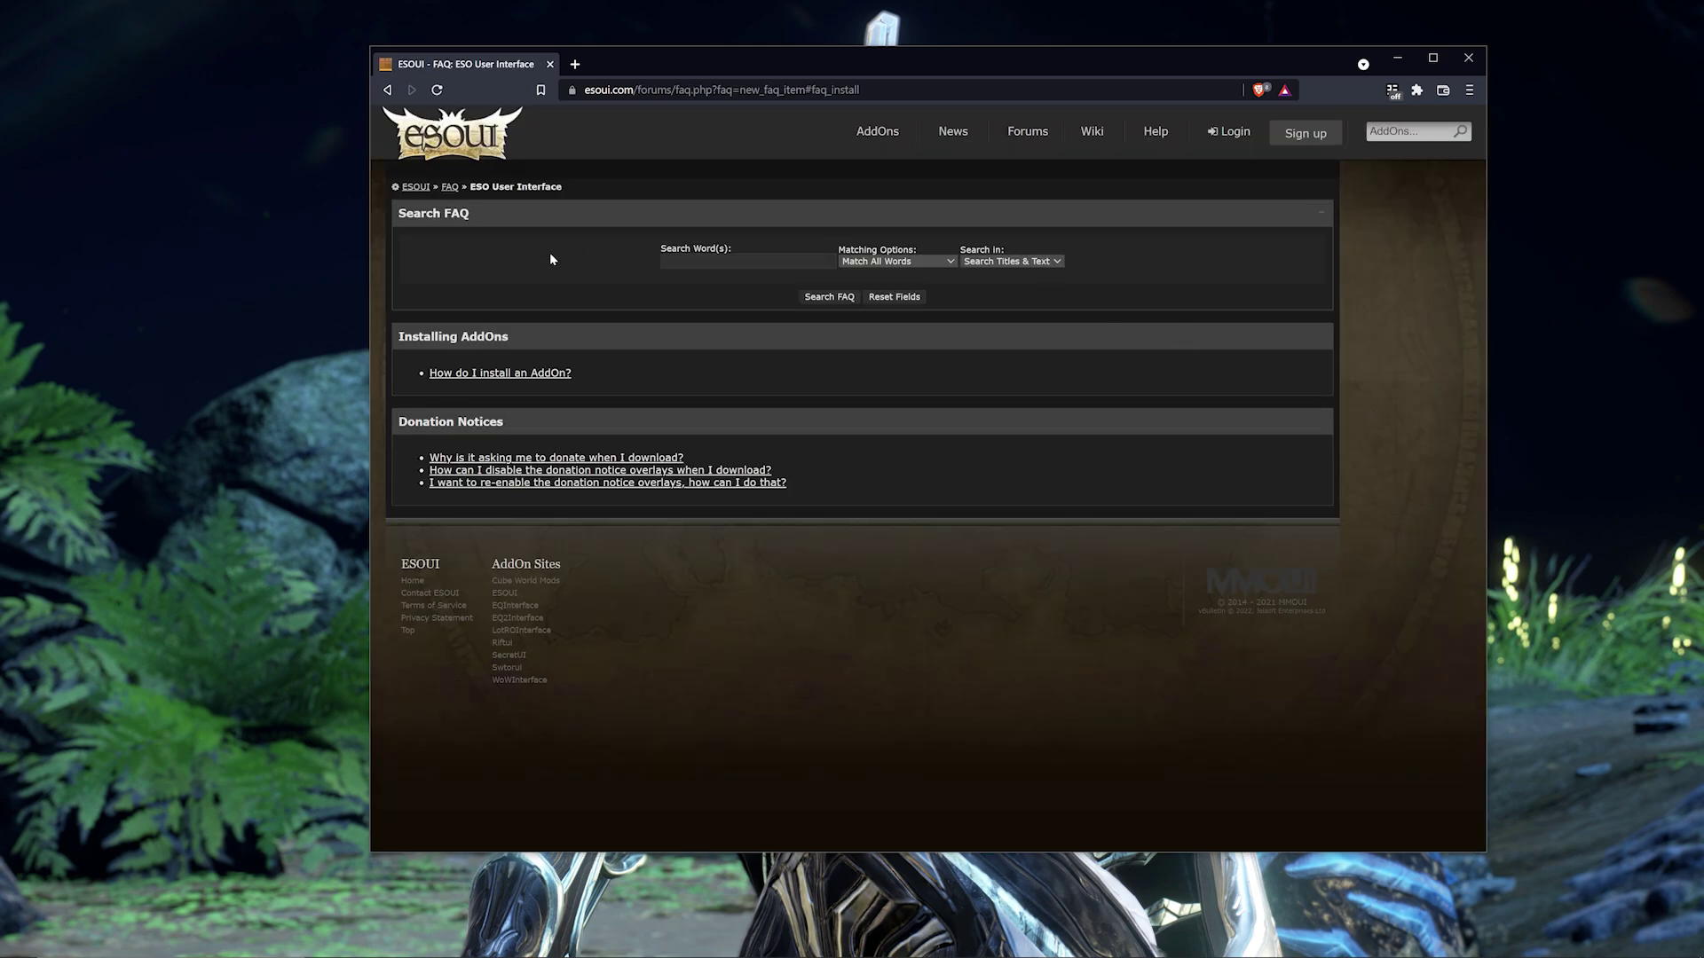
{"action": "left_click", "coordinate": [452, 374]}
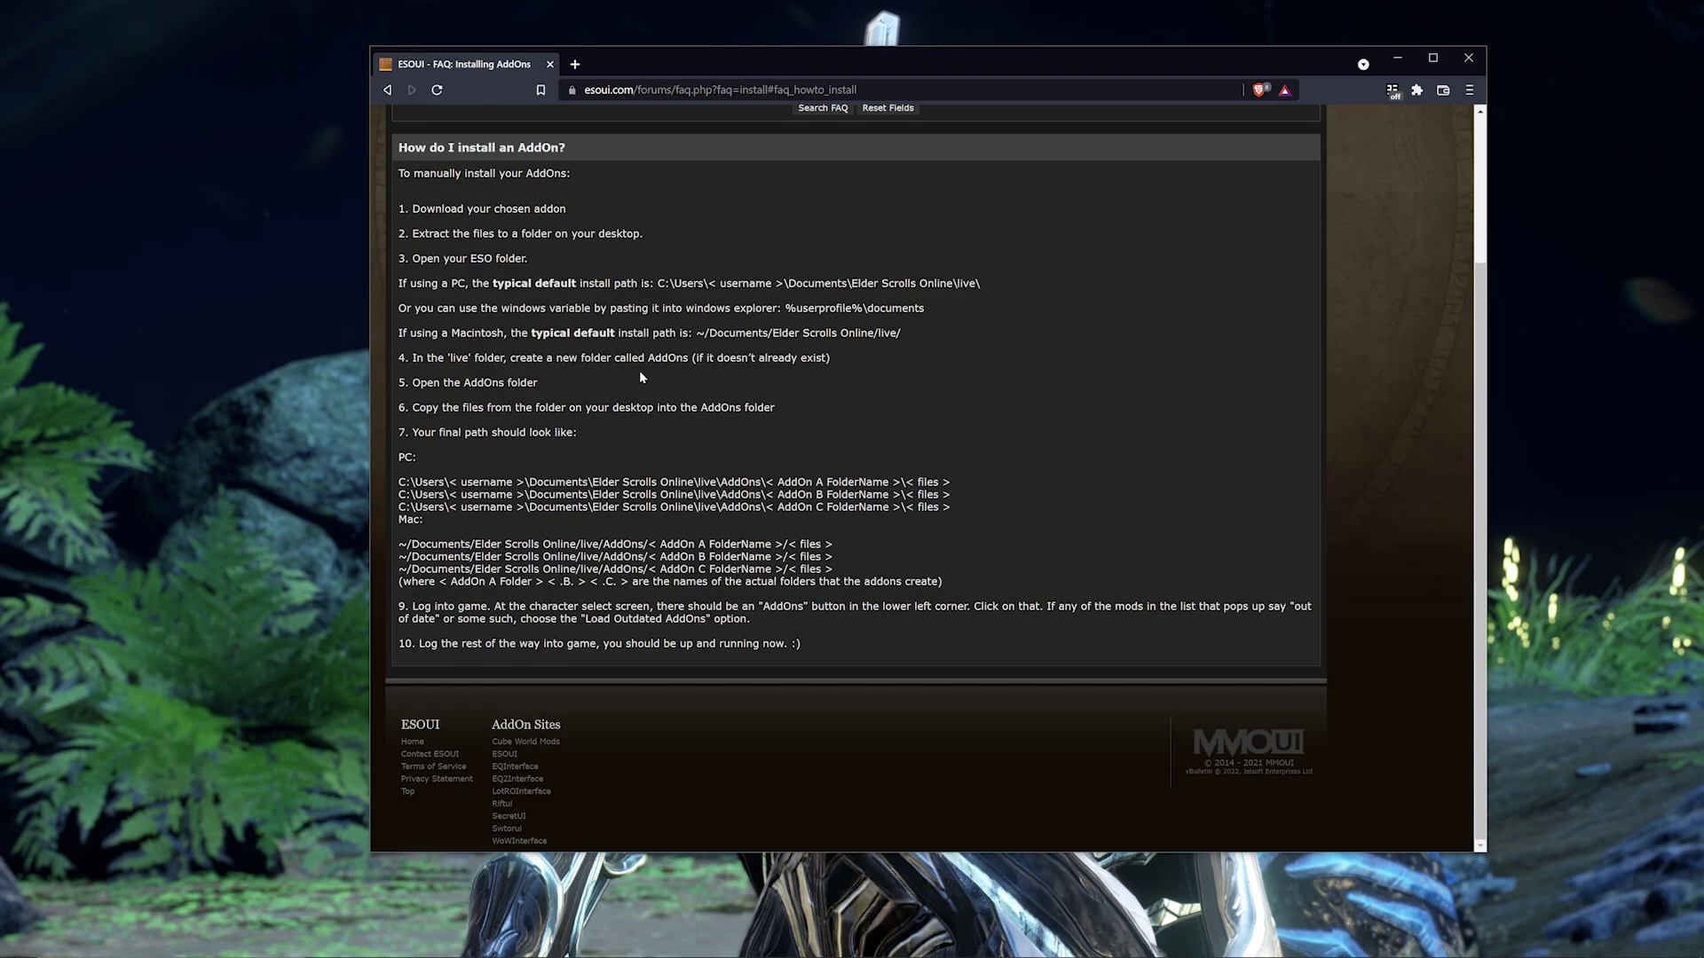